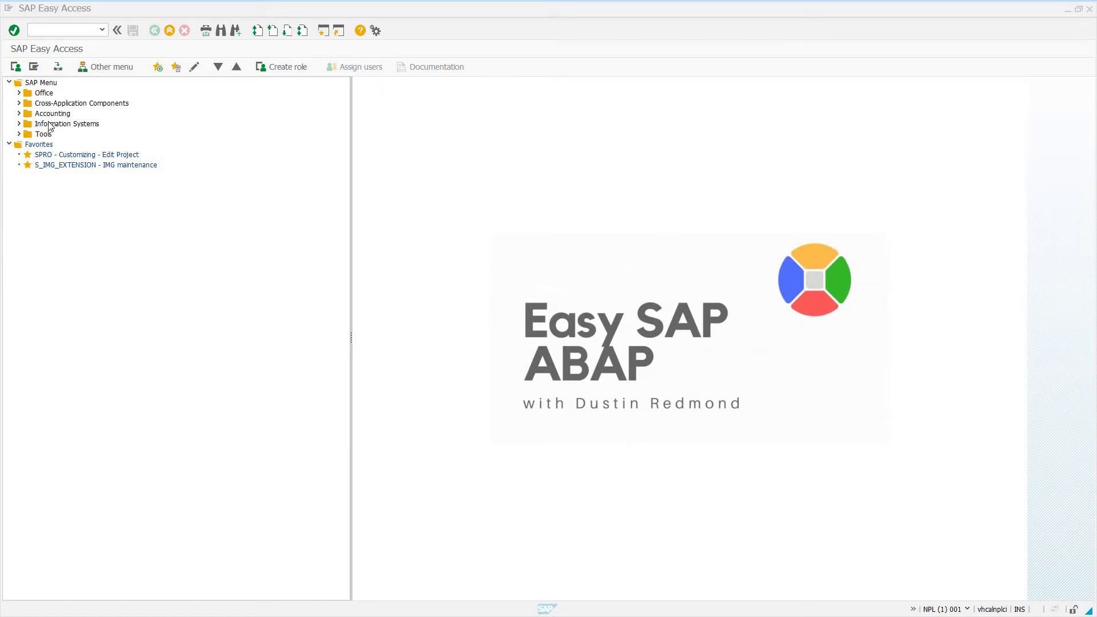
Step: Open the SAP Reference IMG and expand My Company's Config, Financial Accounting and Accounts Payable
double_click(41, 155)
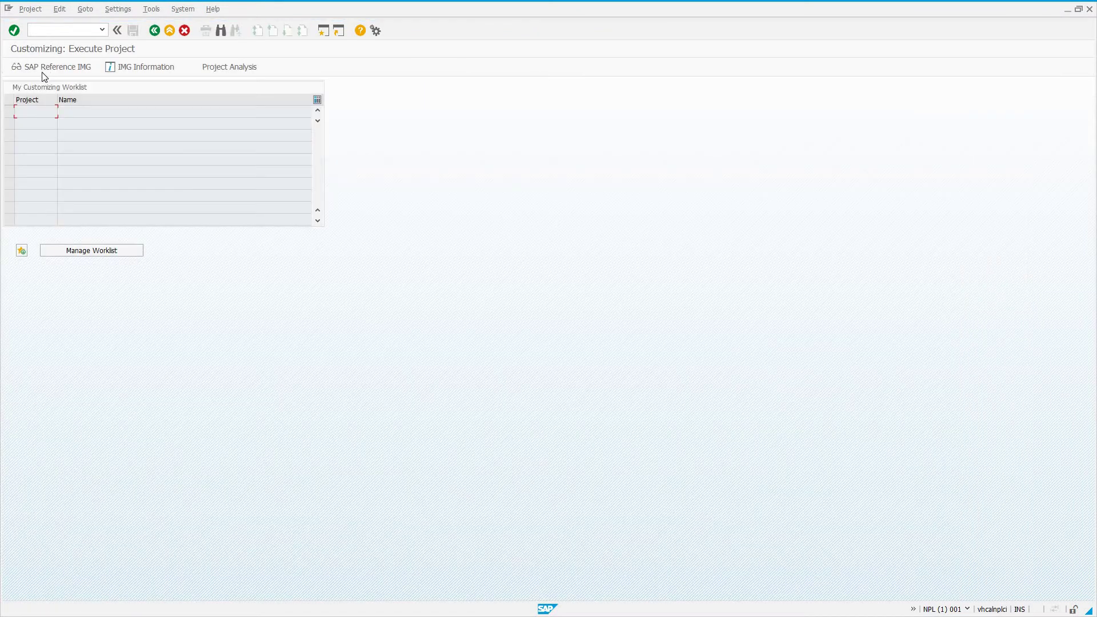
click(44, 77)
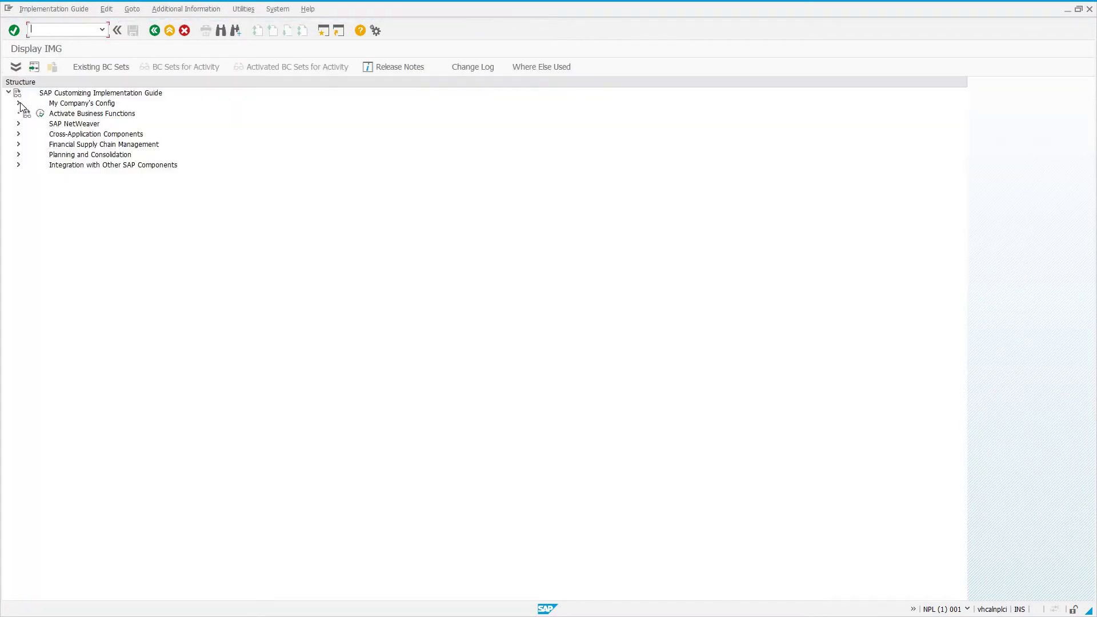
click(18, 103)
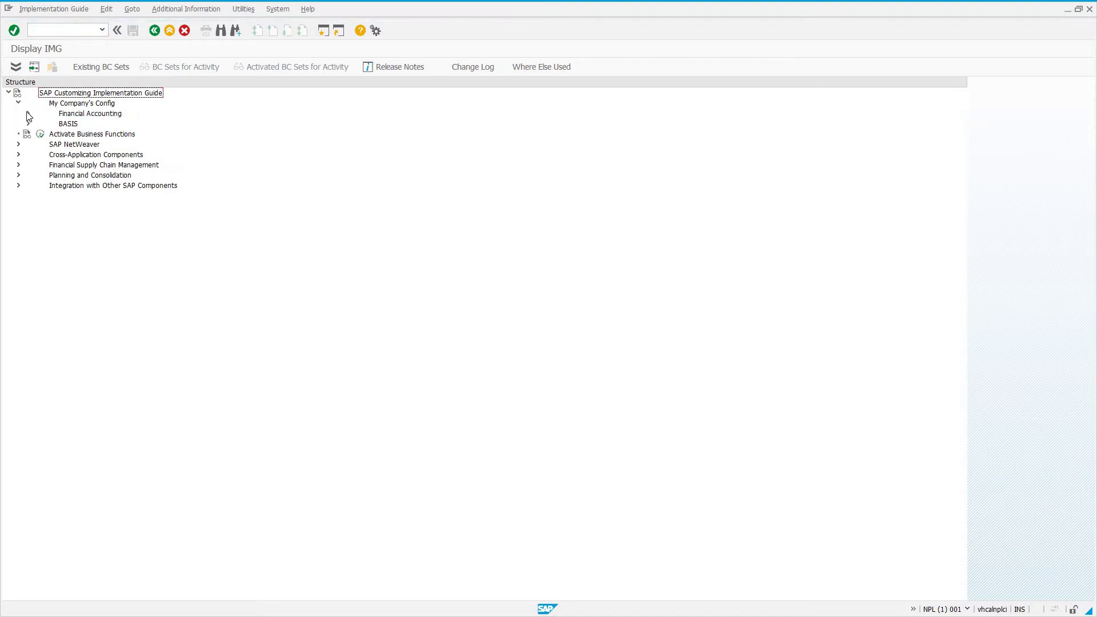
click(99, 107)
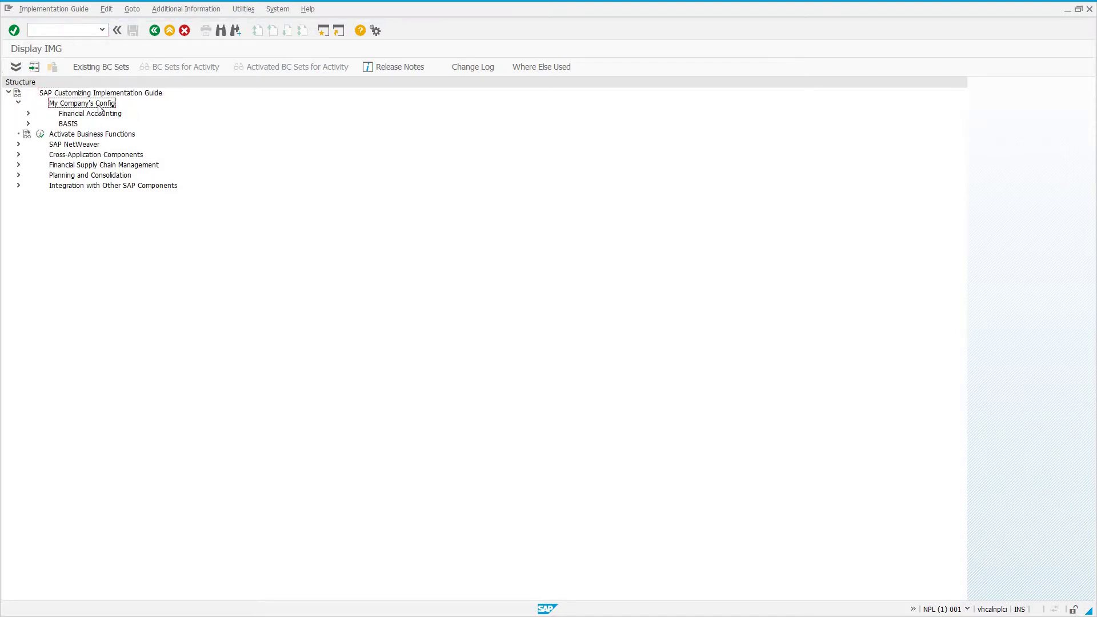
click(28, 113)
click(38, 123)
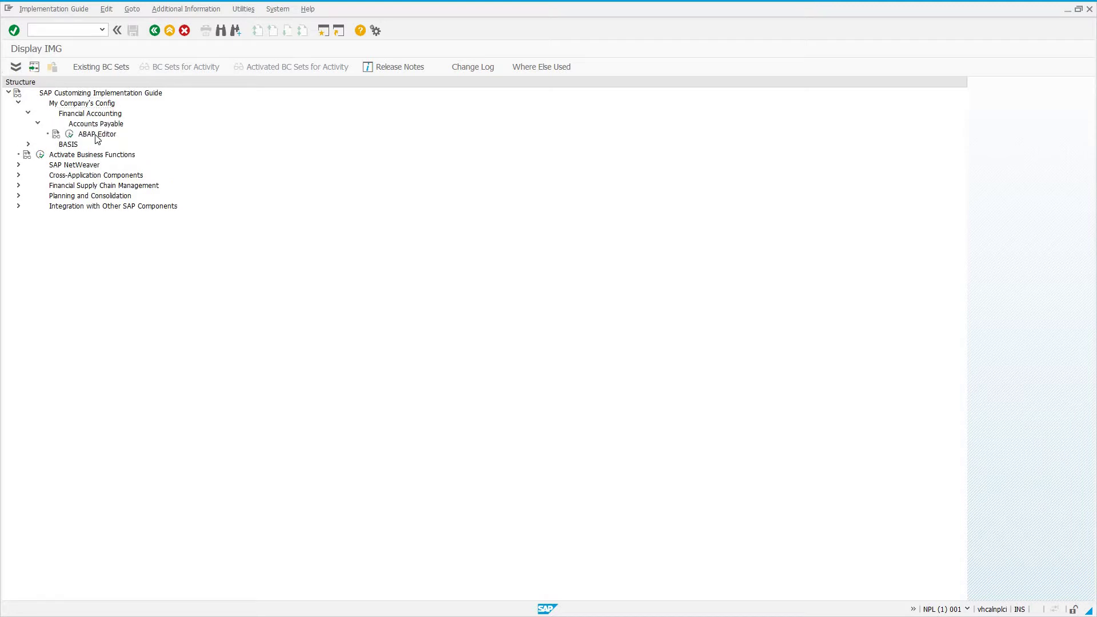
Step: Inspect the ABAP Editor activity, then expand BASIS to view Manage users
click(94, 136)
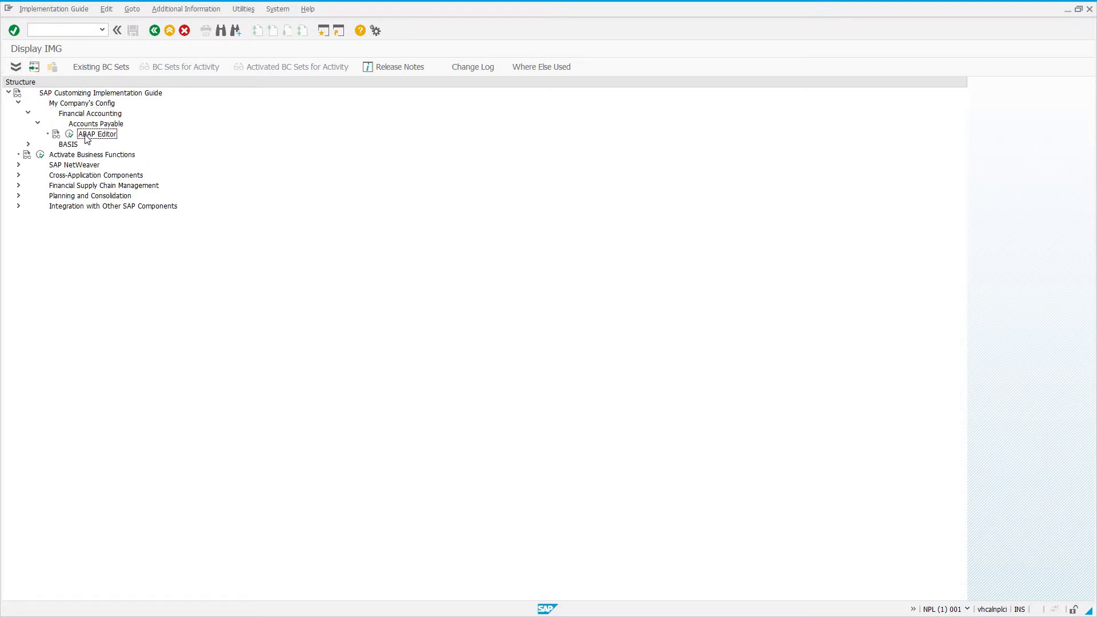
click(28, 145)
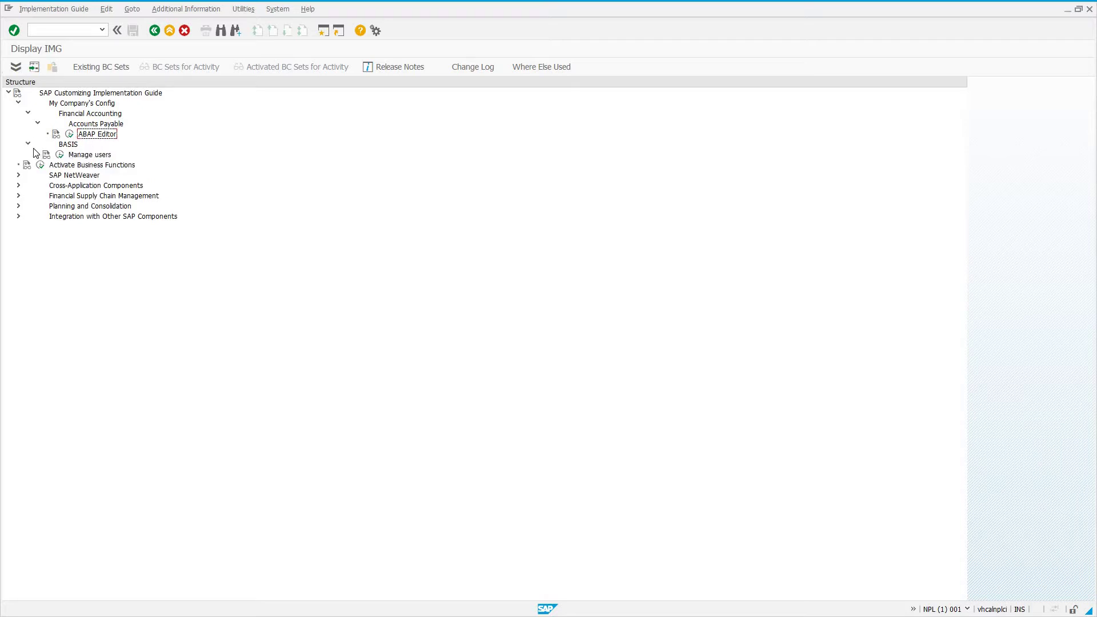
click(62, 156)
click(67, 145)
Step: Collapse BASIS, Accounts Payable, Financial Accounting and My Company's Config, then leave the IMG
click(28, 144)
click(38, 124)
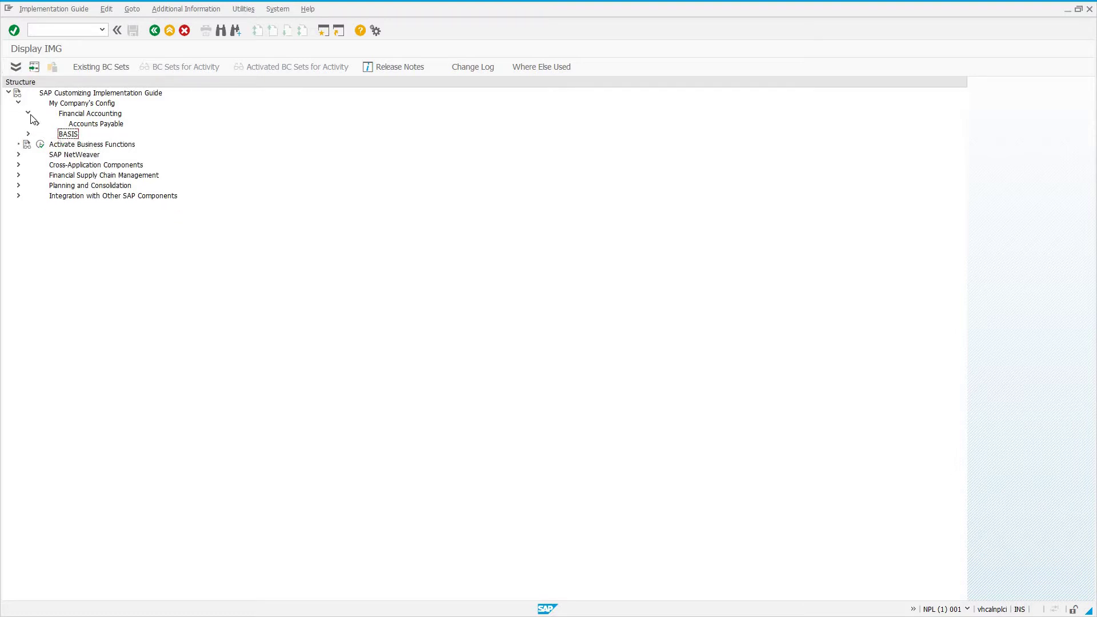
click(28, 113)
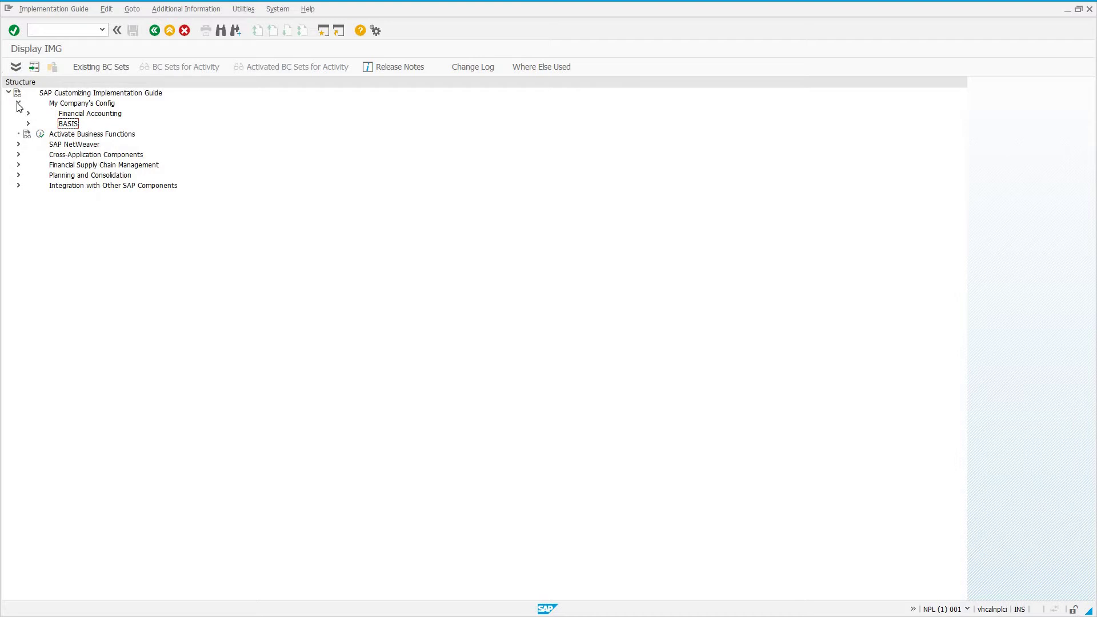
double_click(90, 103)
click(59, 117)
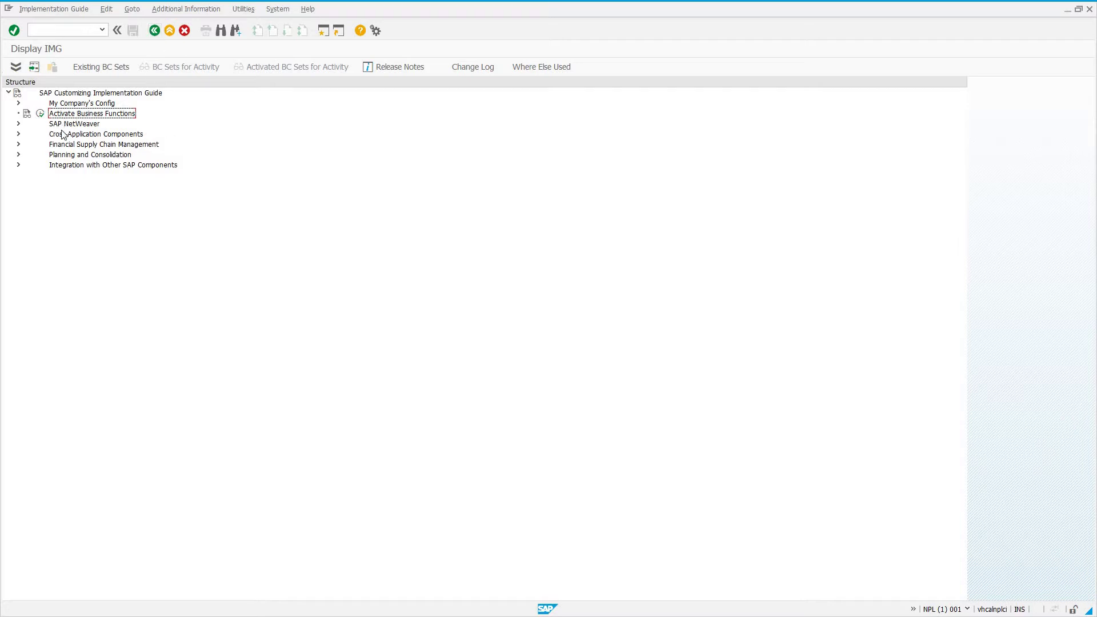
click(153, 32)
Step: Return to Easy Access and briefly open S_IMG_EXTENSION from favorites, then back out
click(154, 32)
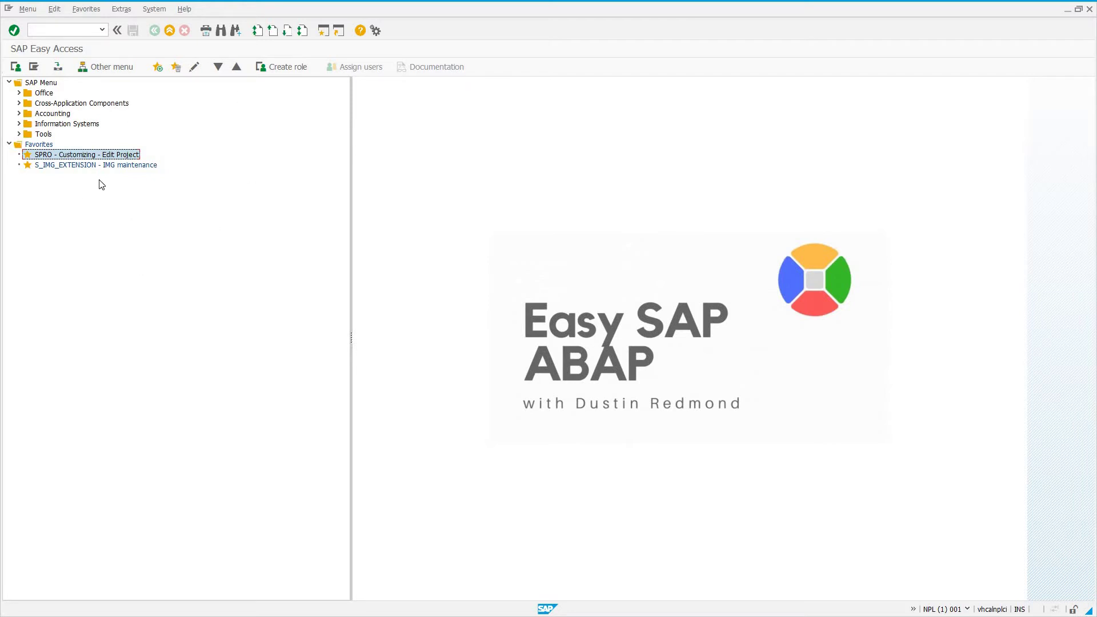
double_click(131, 165)
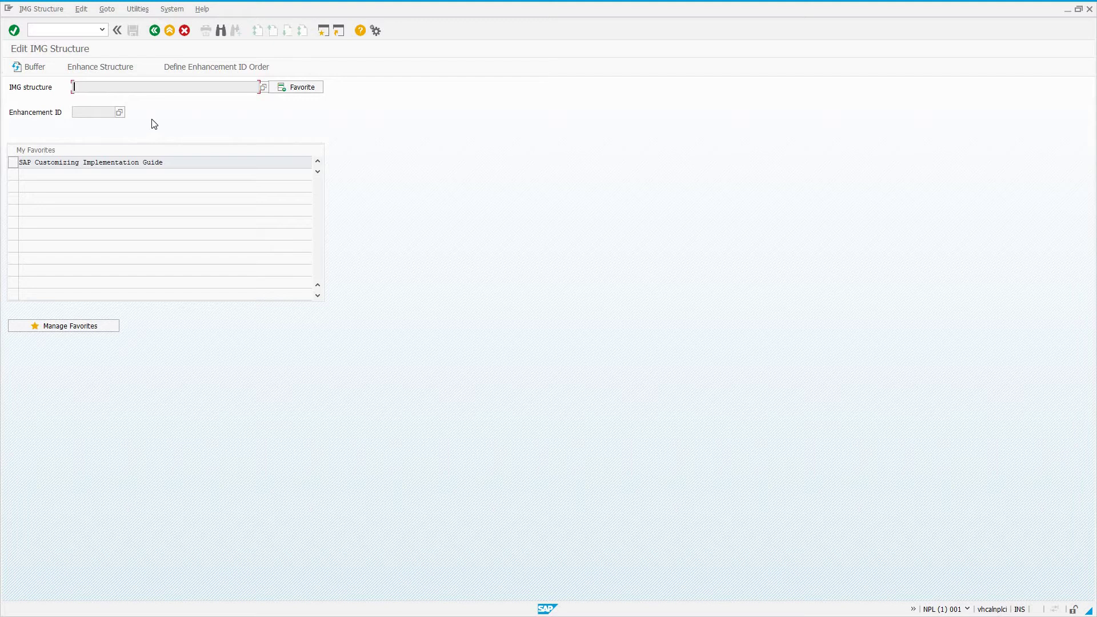
key(F3)
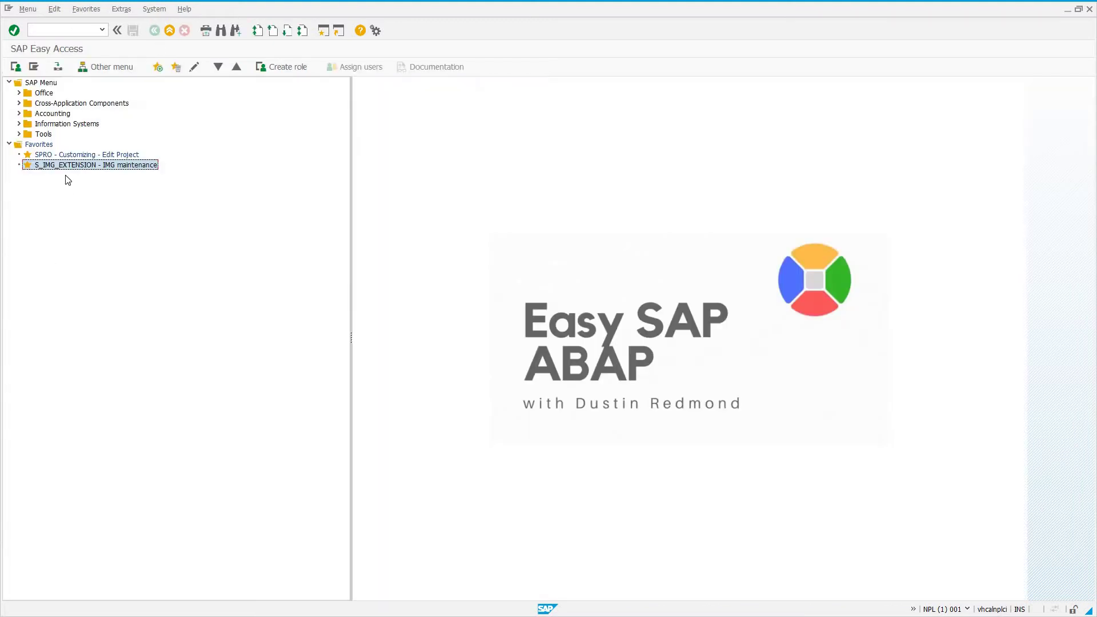
Step: Reopen the SAP Reference IMG via SPRO to check the tree, then back out twice
double_click(74, 155)
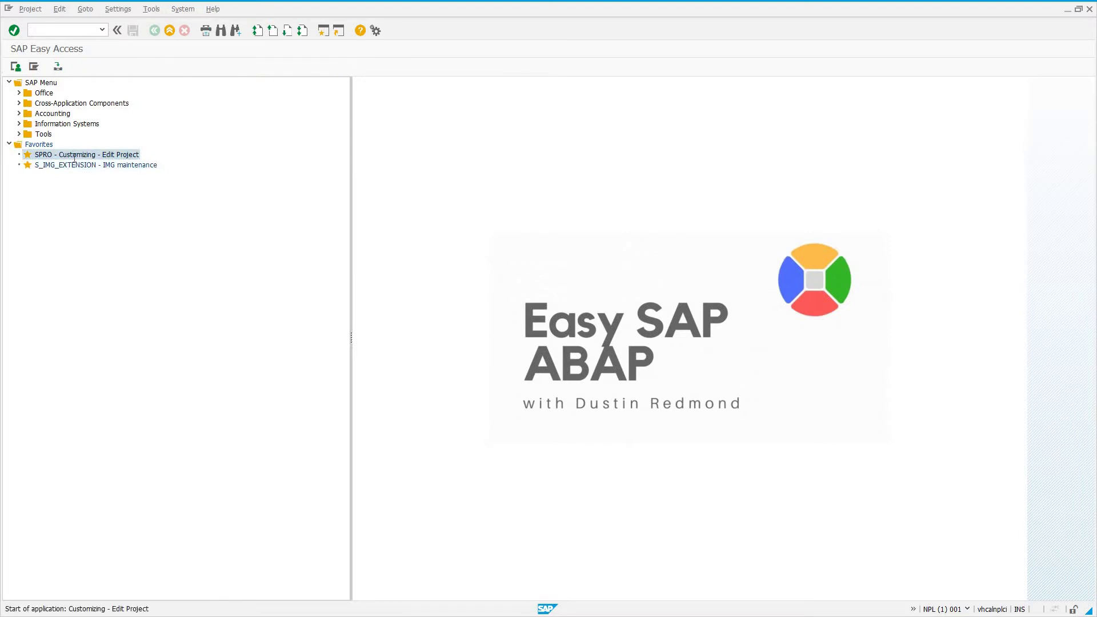
key(F5)
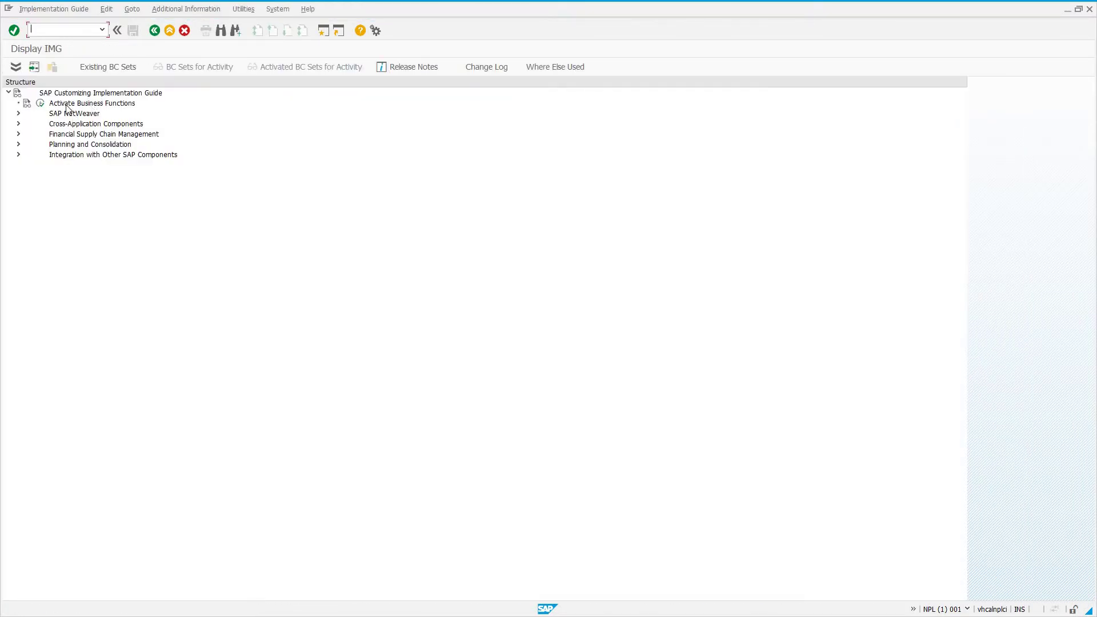
click(154, 30)
key(F3)
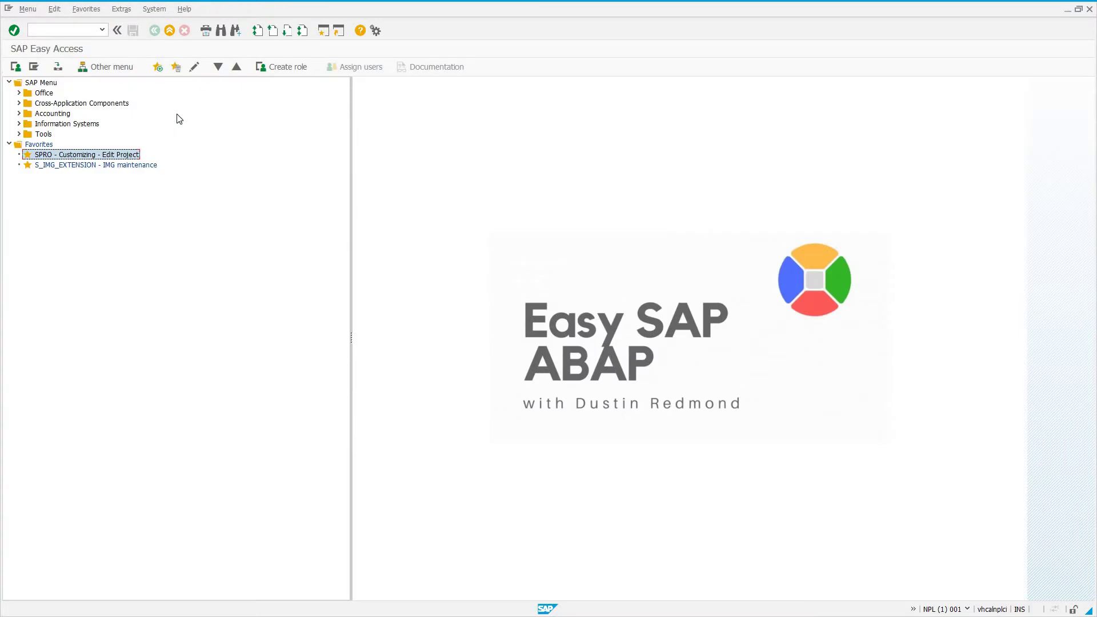
Step: Open S_IMG_EXTENSION and review the IMG structure value before returning to Easy Access
click(37, 167)
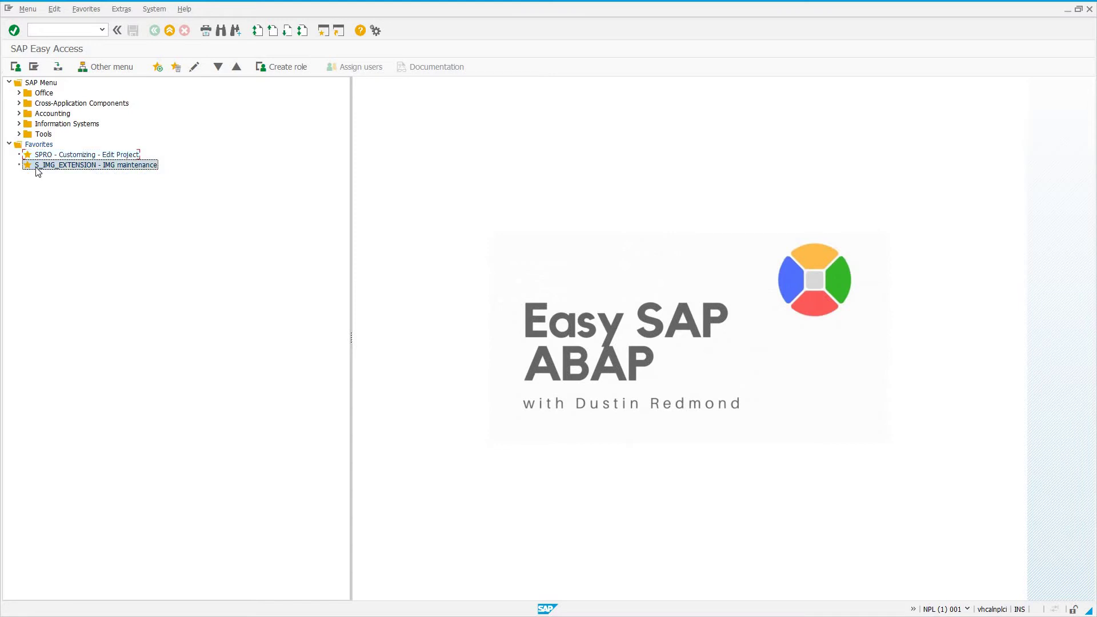
double_click(64, 166)
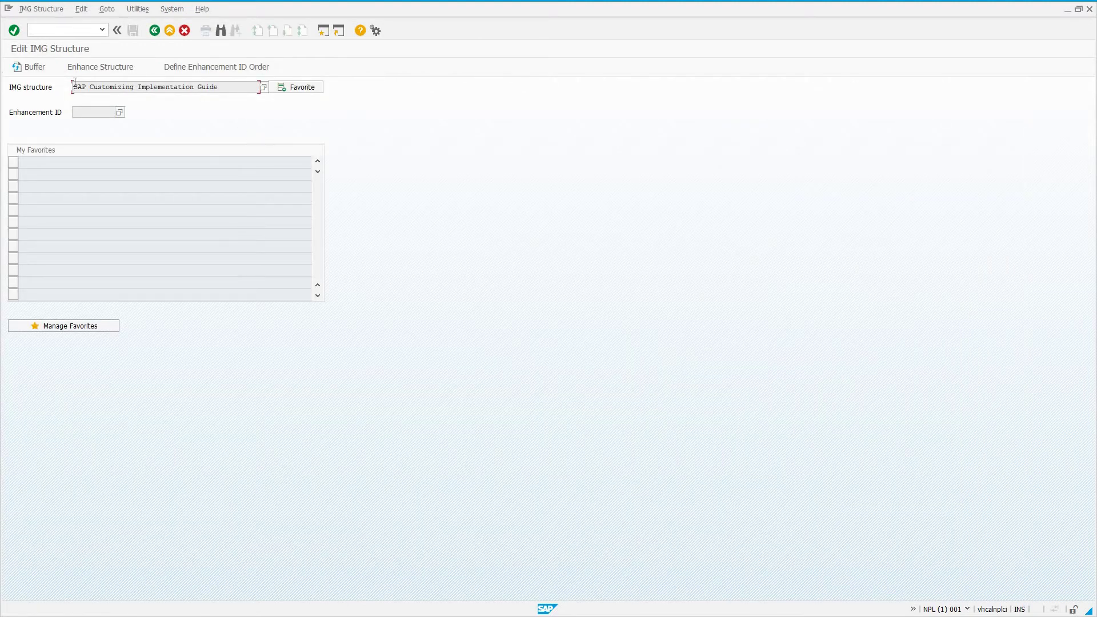
key(shift+End)
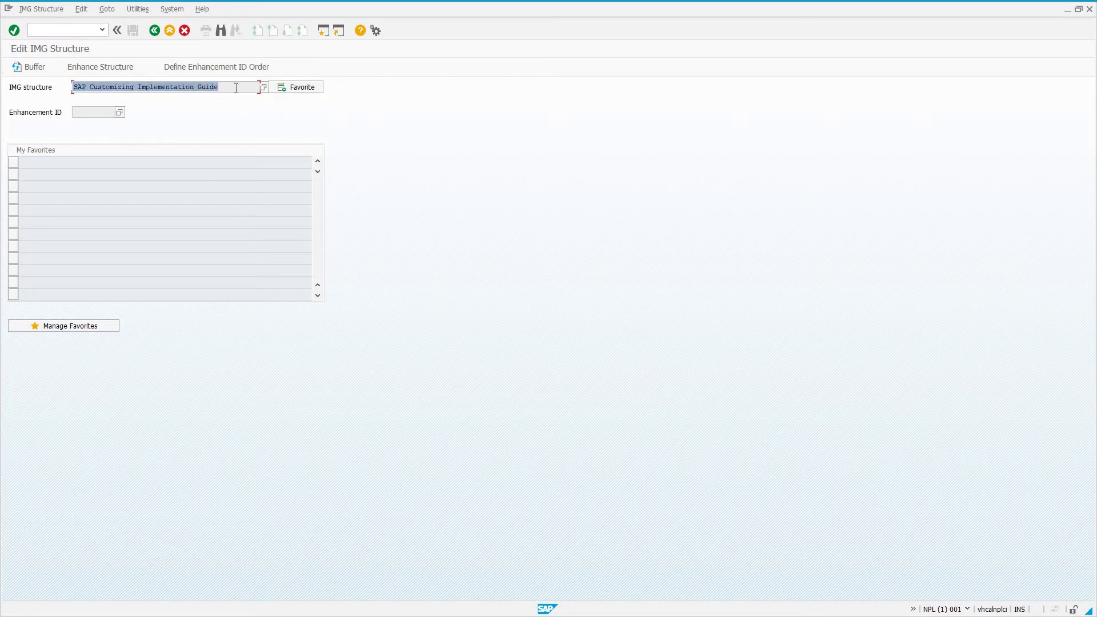
key(End)
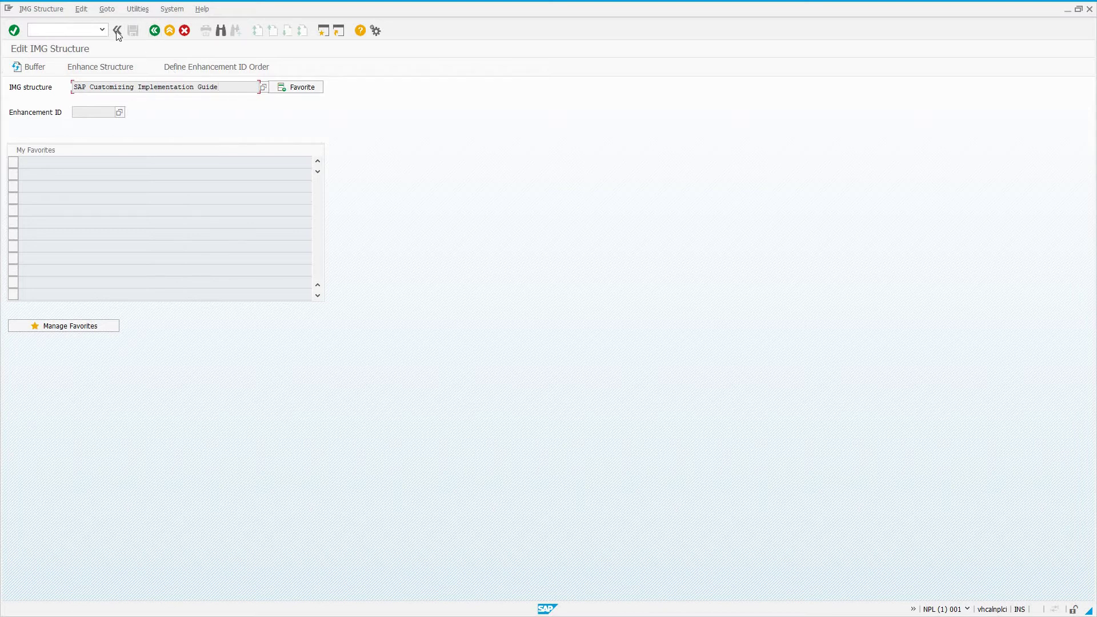
click(155, 30)
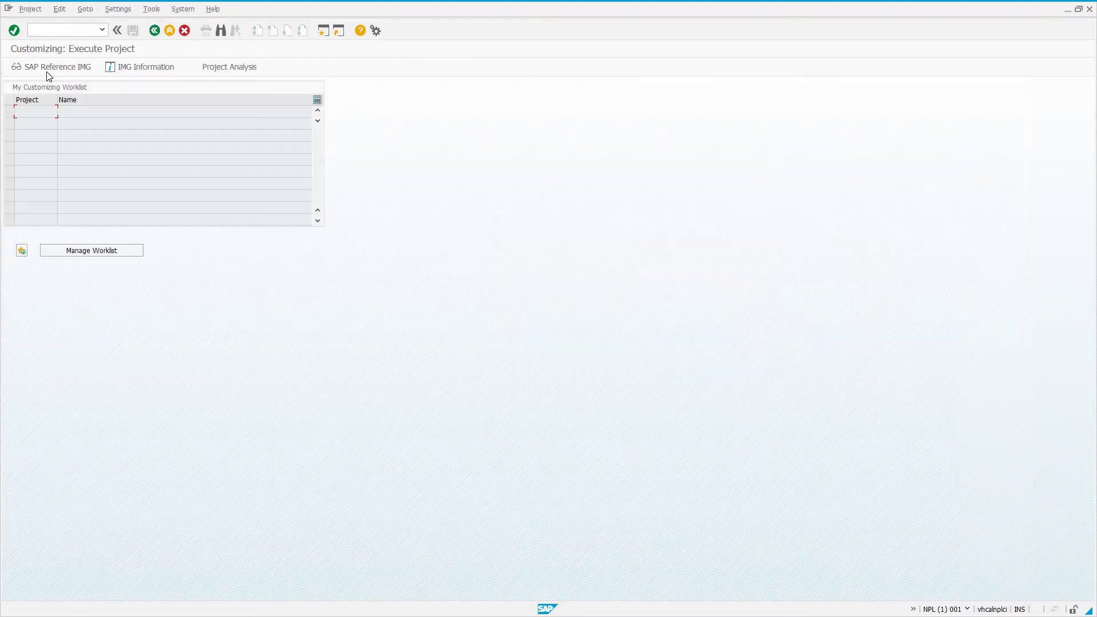
Step: Check the SAP Customizing Implementation Guide root in SPRO, then reopen S_IMG_EXTENSION at Enhancement ID
click(49, 68)
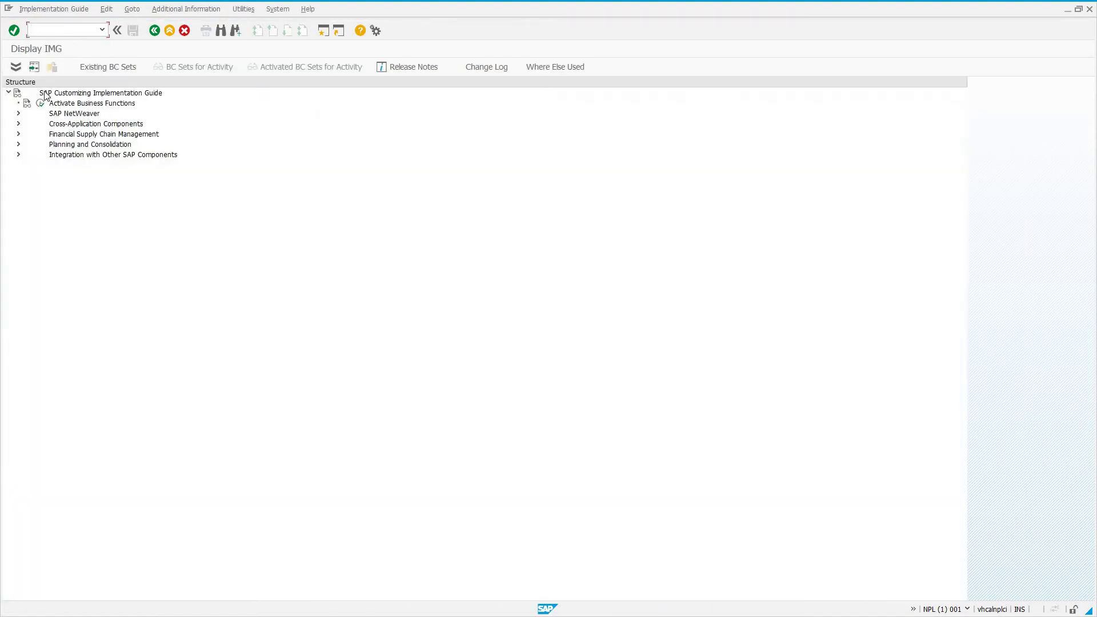
click(45, 93)
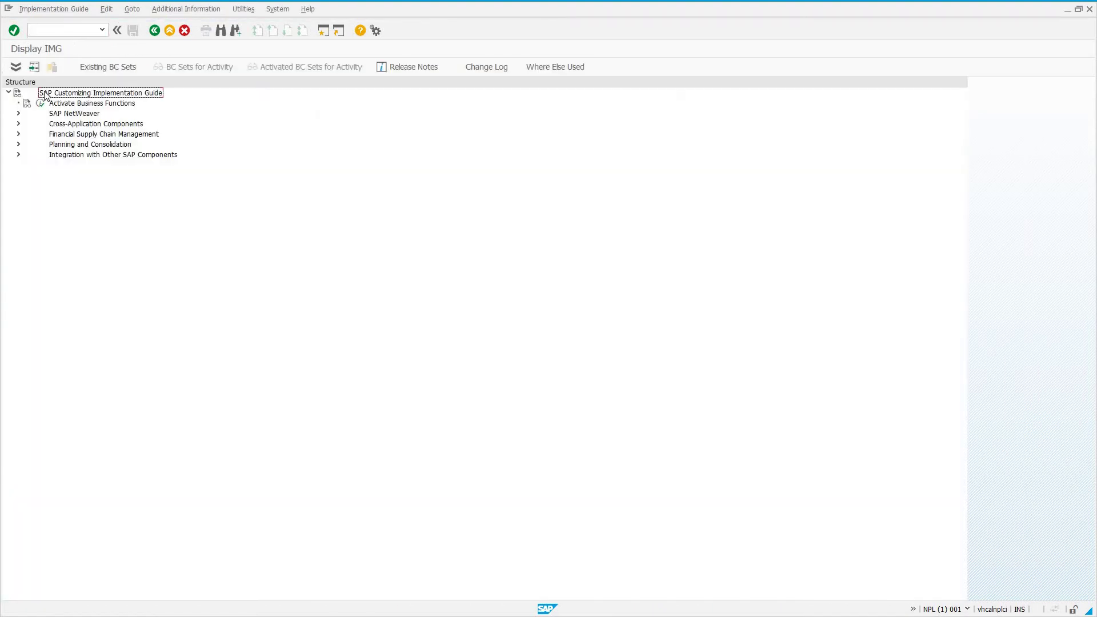
click(159, 33)
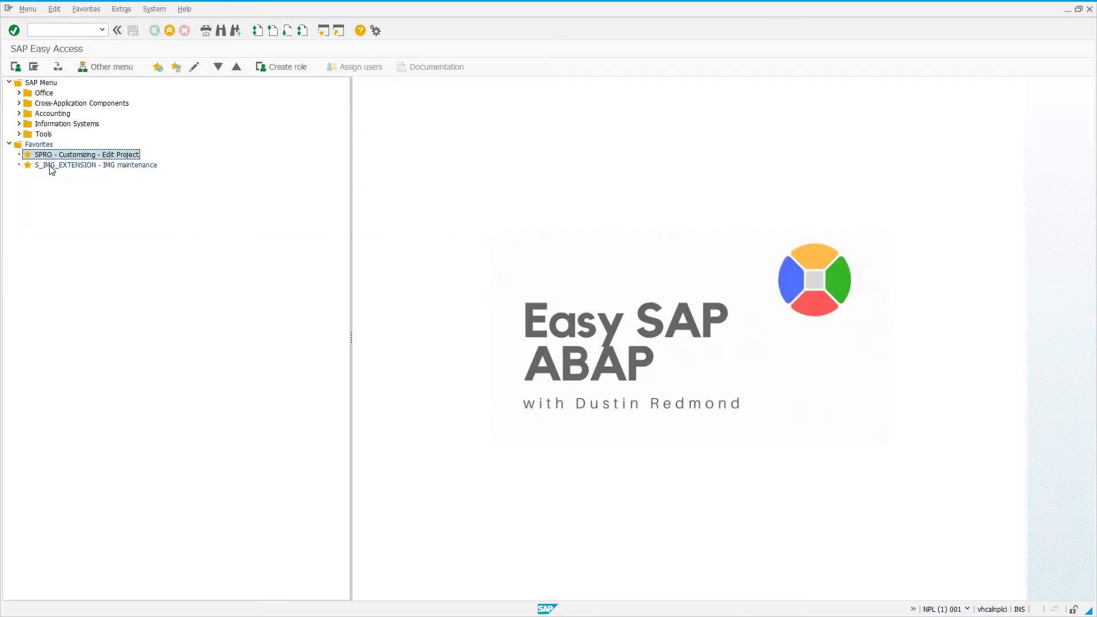
double_click(51, 165)
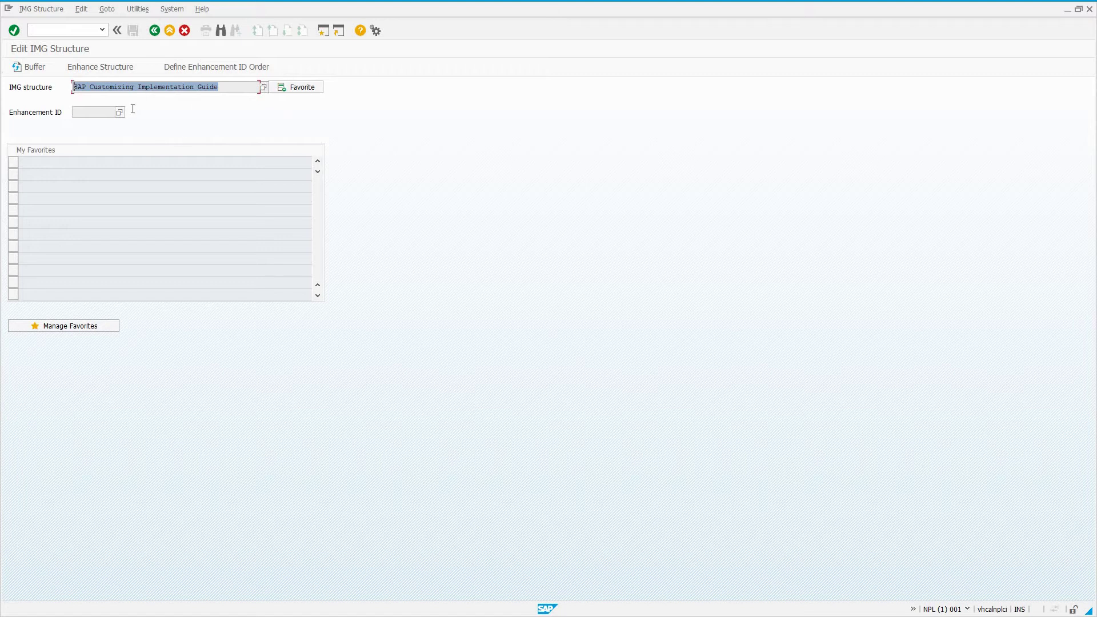
click(93, 112)
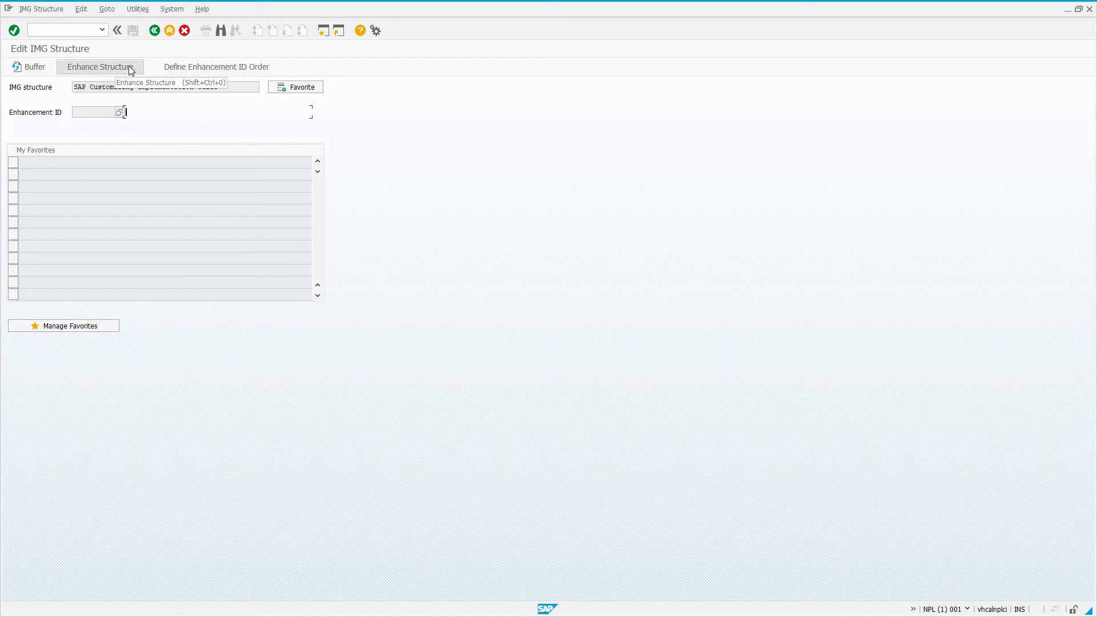
Step: Create enhancement ID ZMYCOMPANY with text 'My Company's Configuration Settings' and save it
click(119, 112)
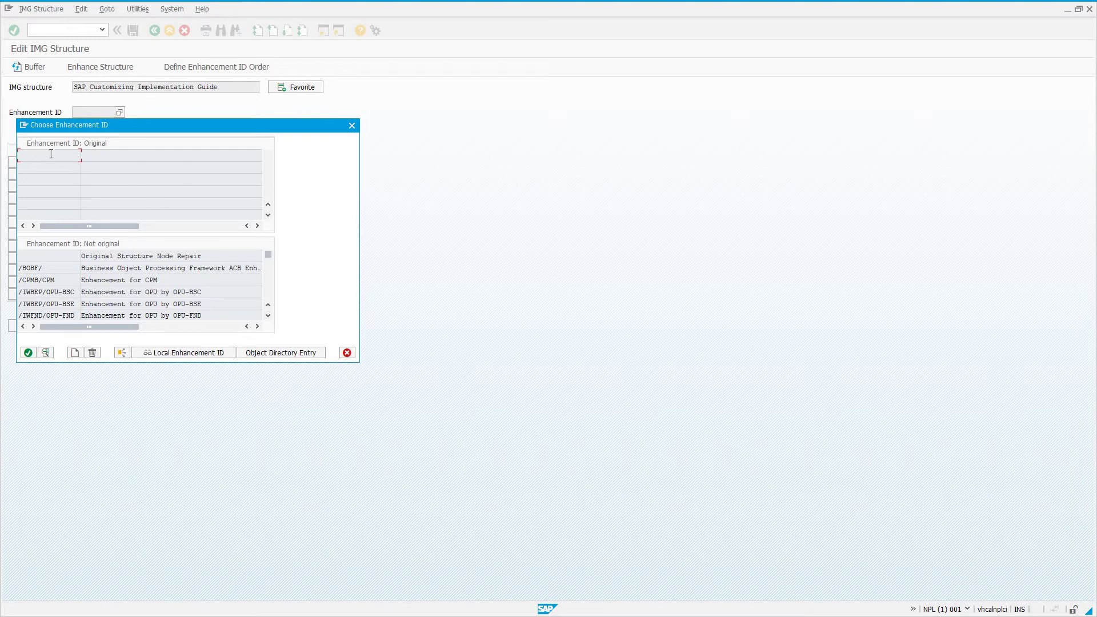
click(74, 353)
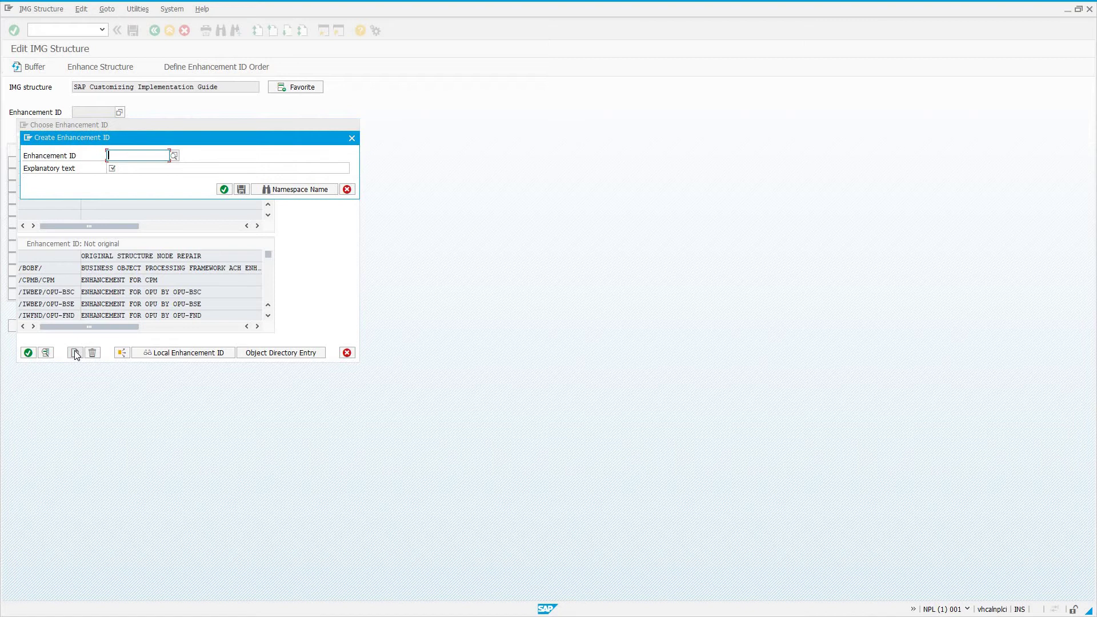
text(ZMYCOMPANY)
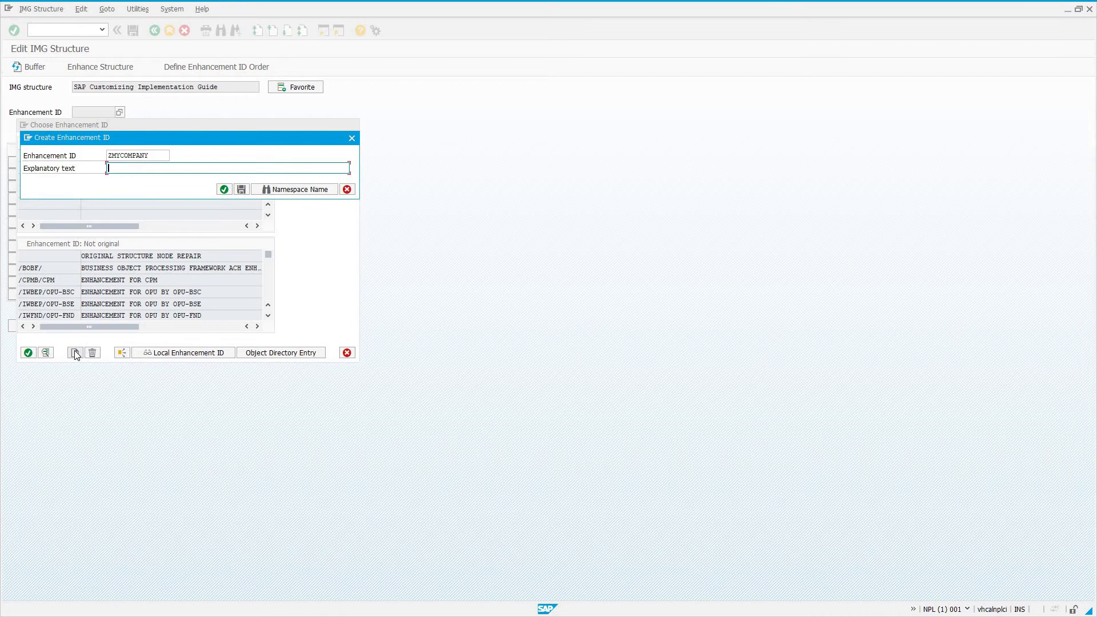
text(My Company's)
text( Configuration Settings)
click(351, 137)
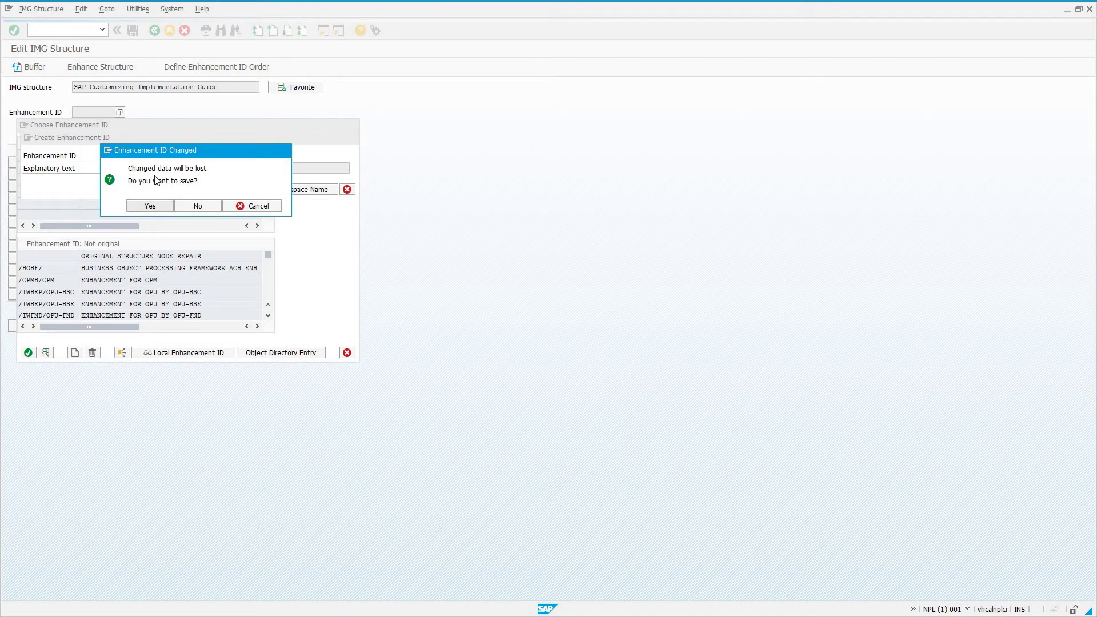
key(Return)
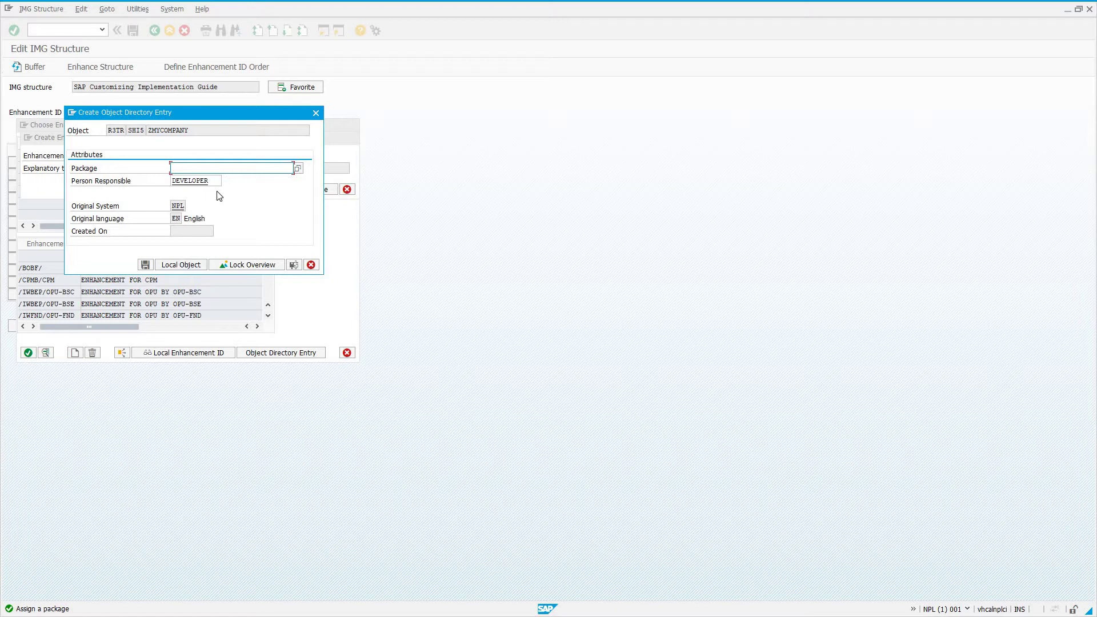
Step: Assign ZMYCOMPANY to package ZEASYSAPABAP and confirm the workbench request
text(ZEASY)
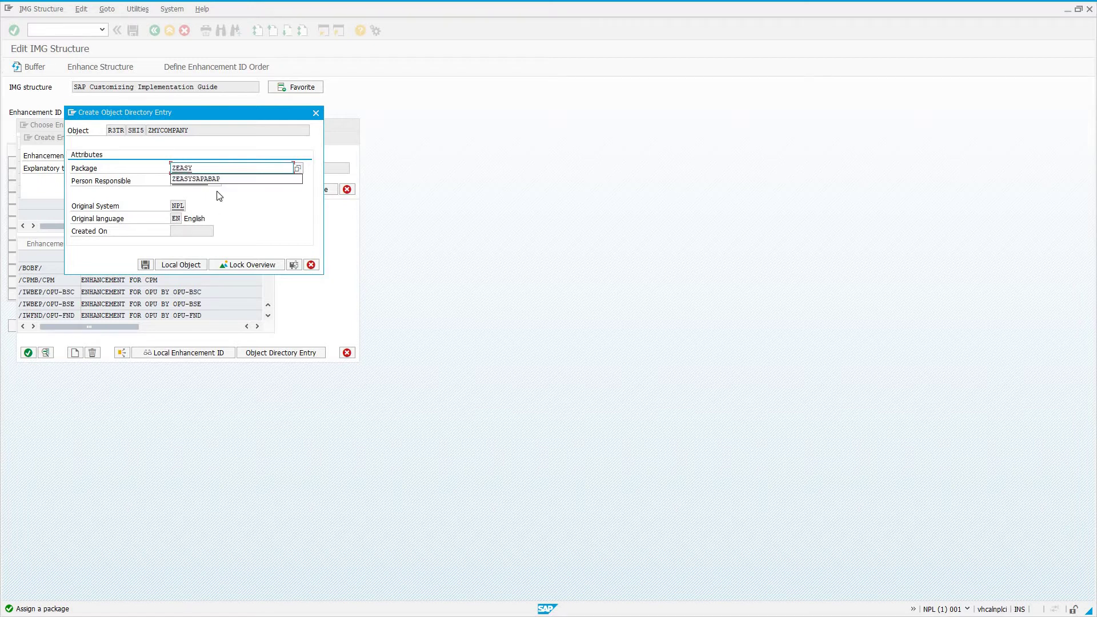
key(Down)
key(Return)
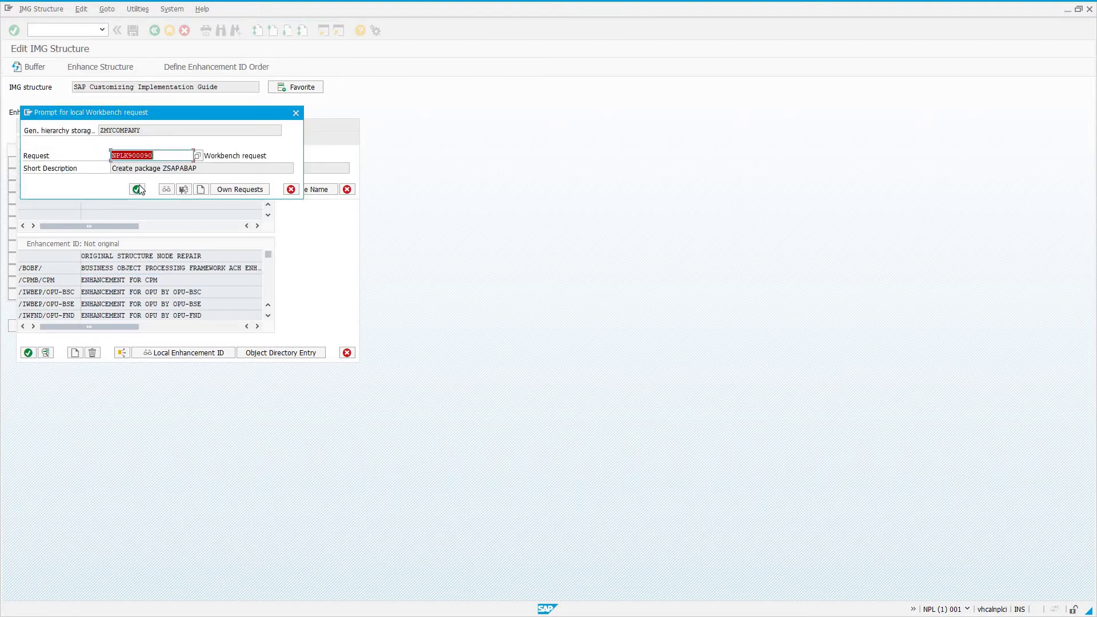
click(138, 189)
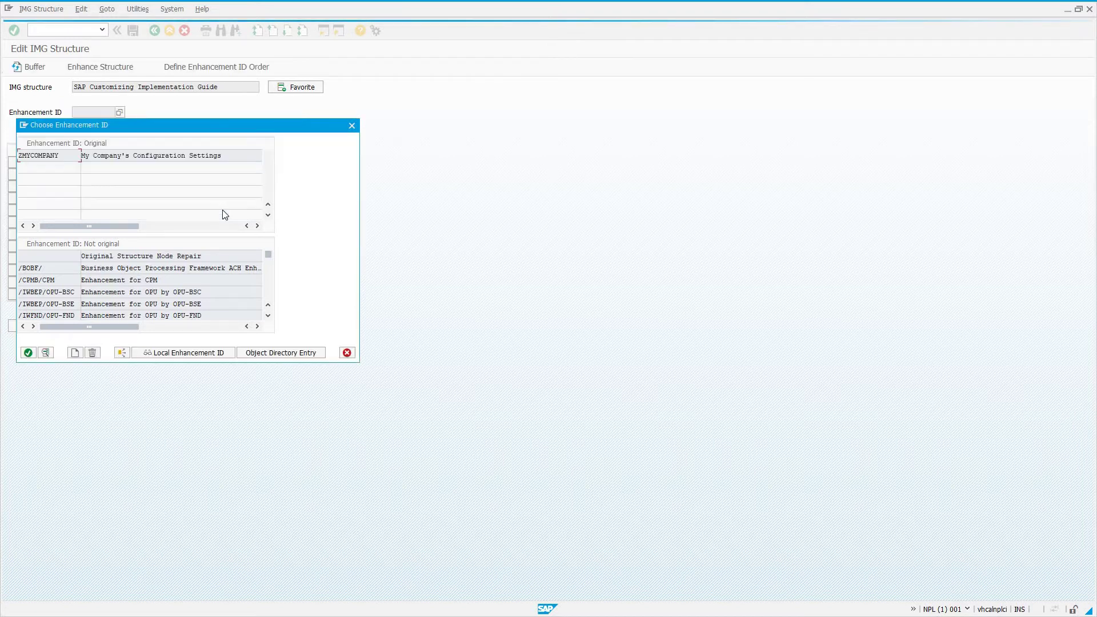
Step: Close the enhancement ID chooser and glance at the SAP Reference IMG through SPRO
drag(222, 156, 81, 156)
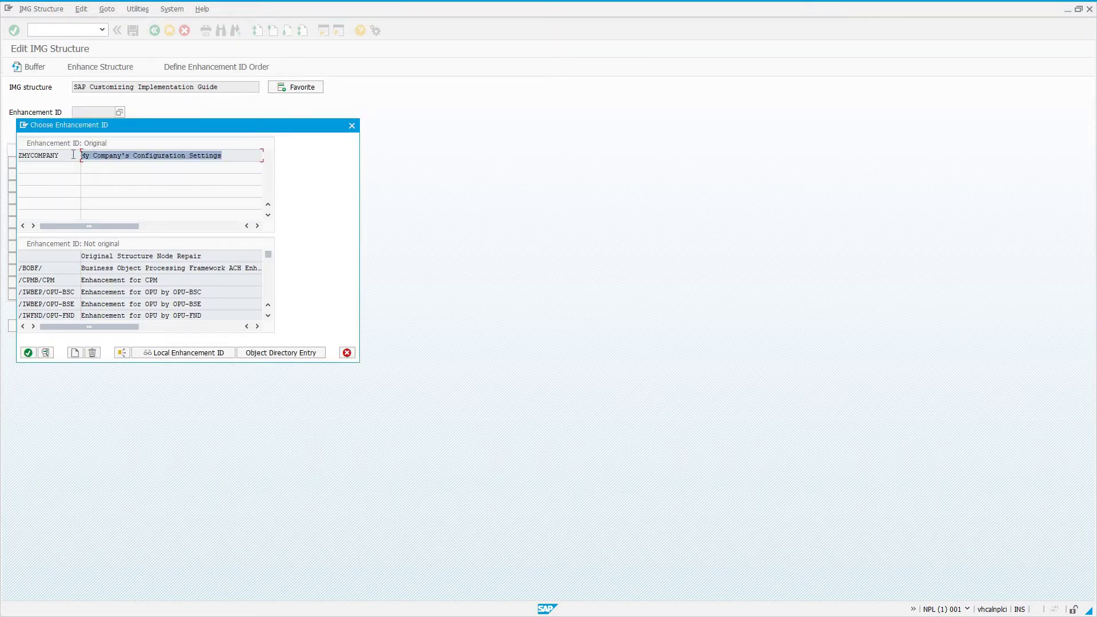
click(27, 353)
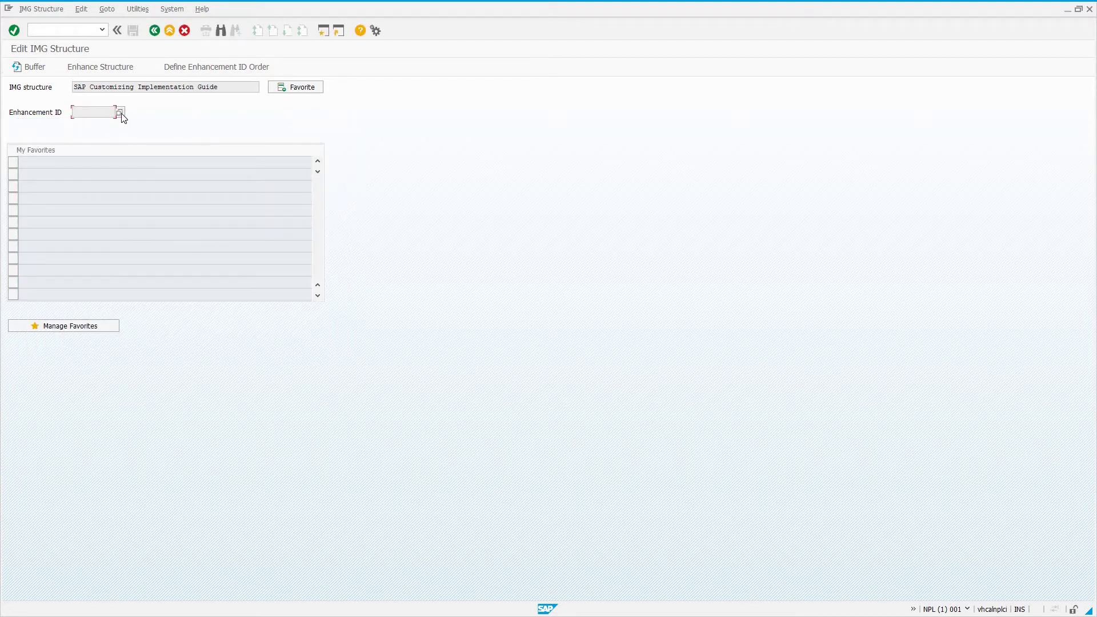
click(154, 30)
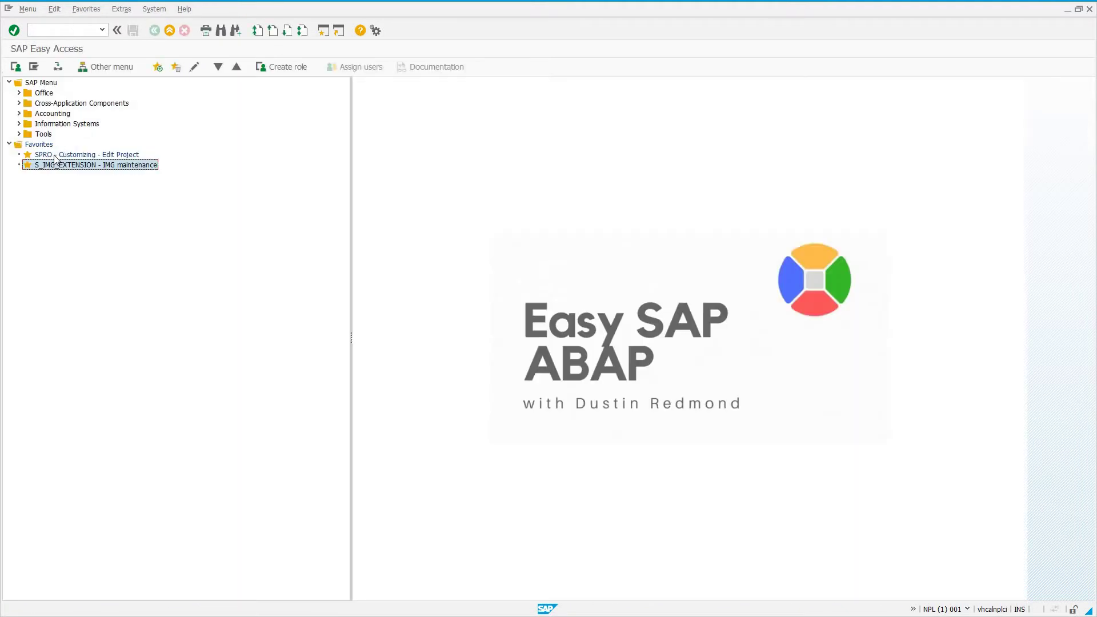
double_click(55, 156)
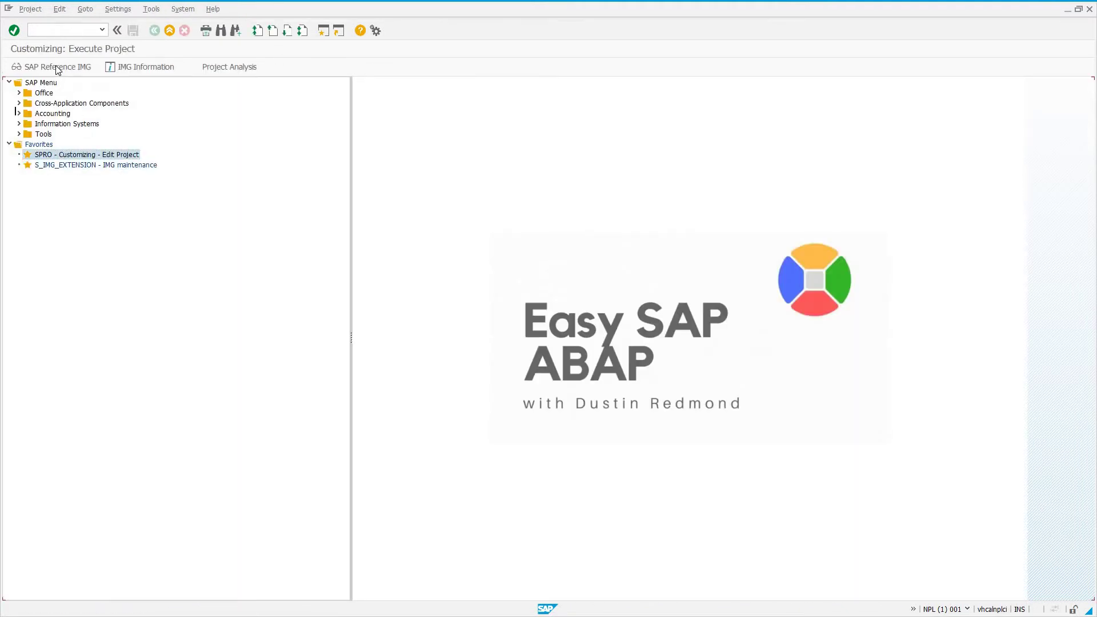
click(56, 67)
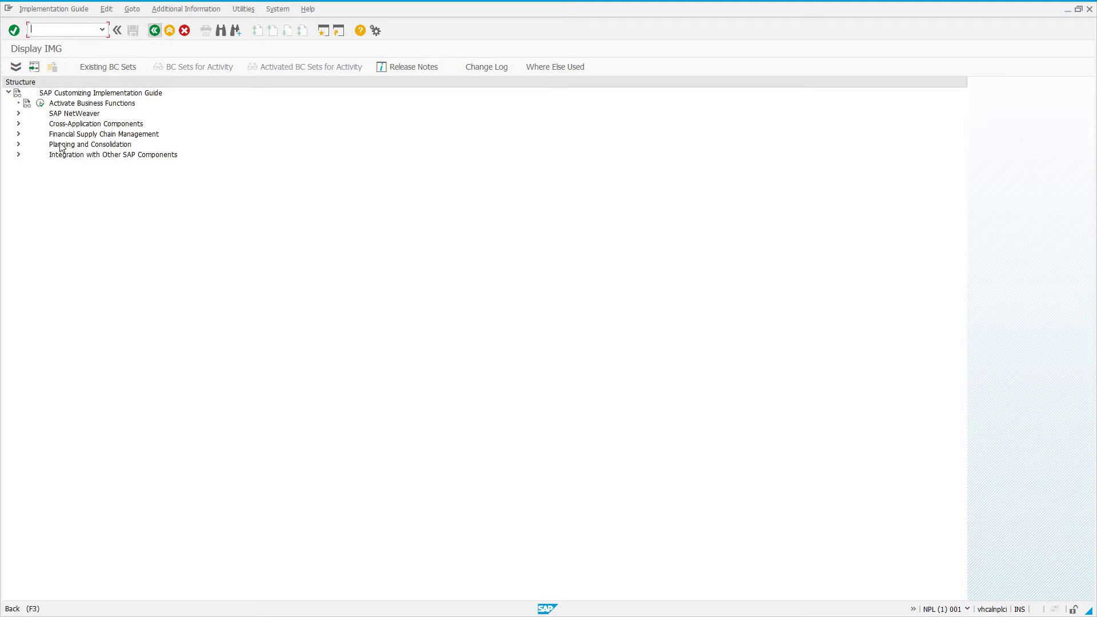
key(F3)
key(F3)
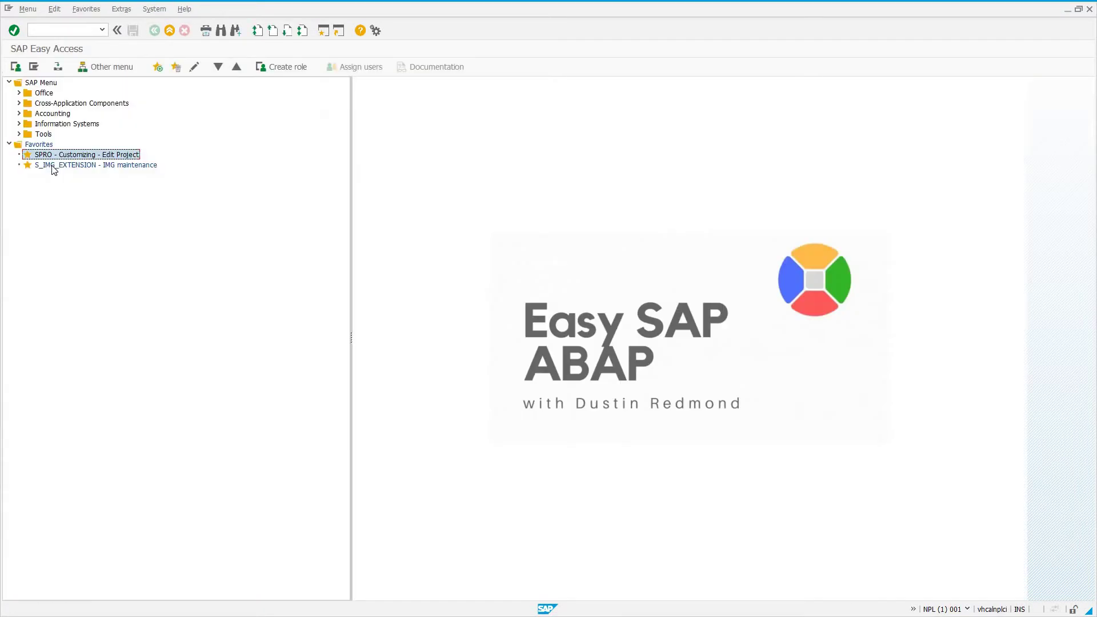
Step: Relaunch S_IMG_EXTENSION, choose ZMYCOMPANY as enhancement ID and enhance the structure
double_click(52, 165)
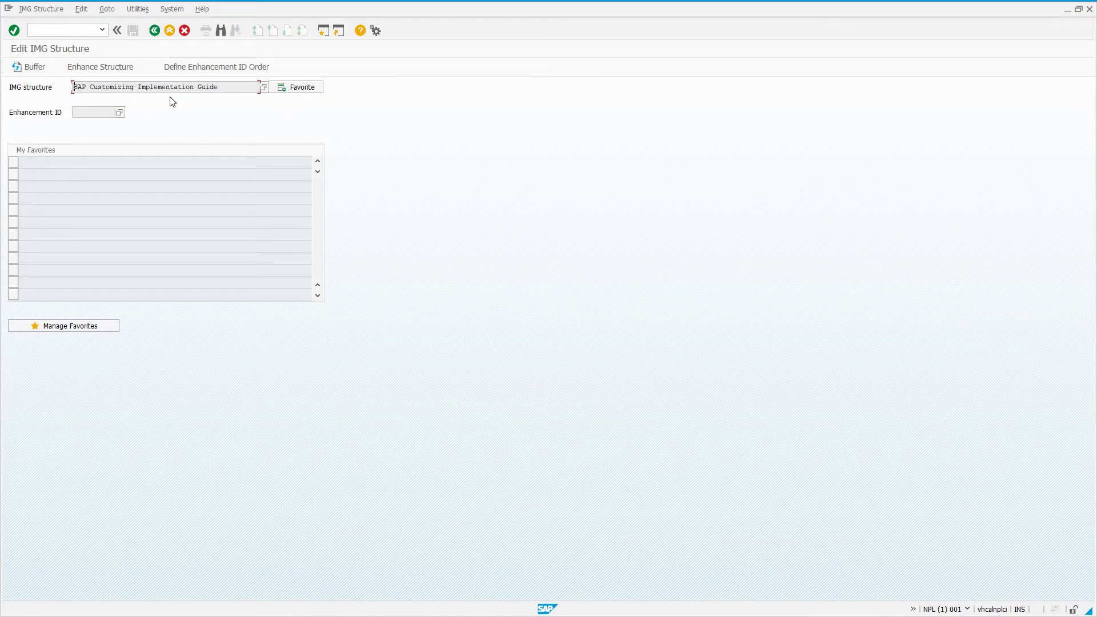
triple_click(214, 89)
key(End)
click(119, 113)
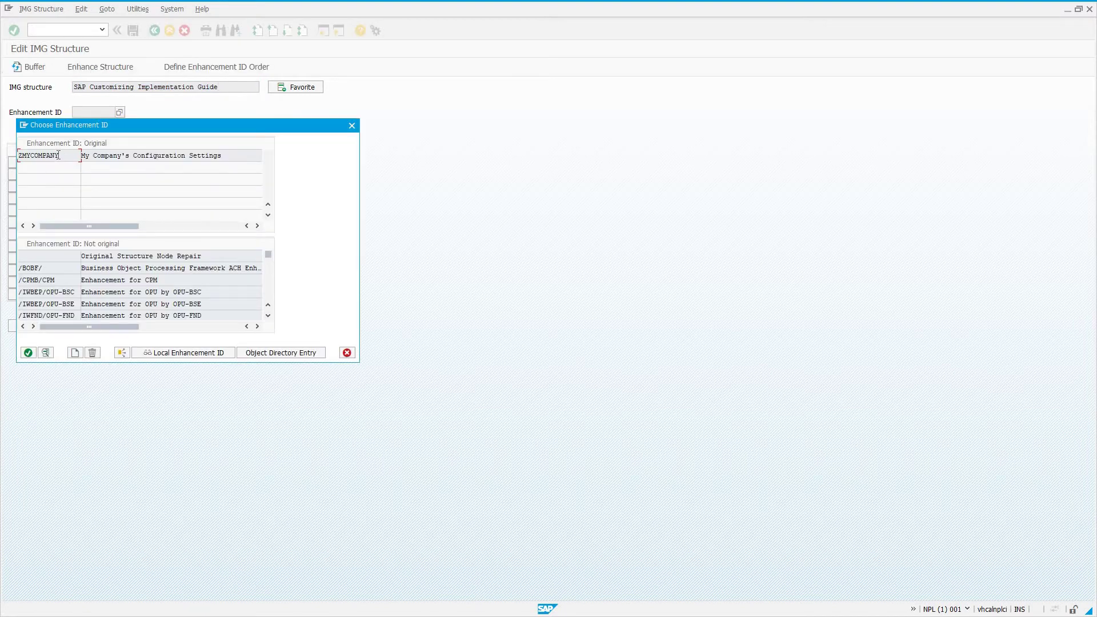
double_click(59, 155)
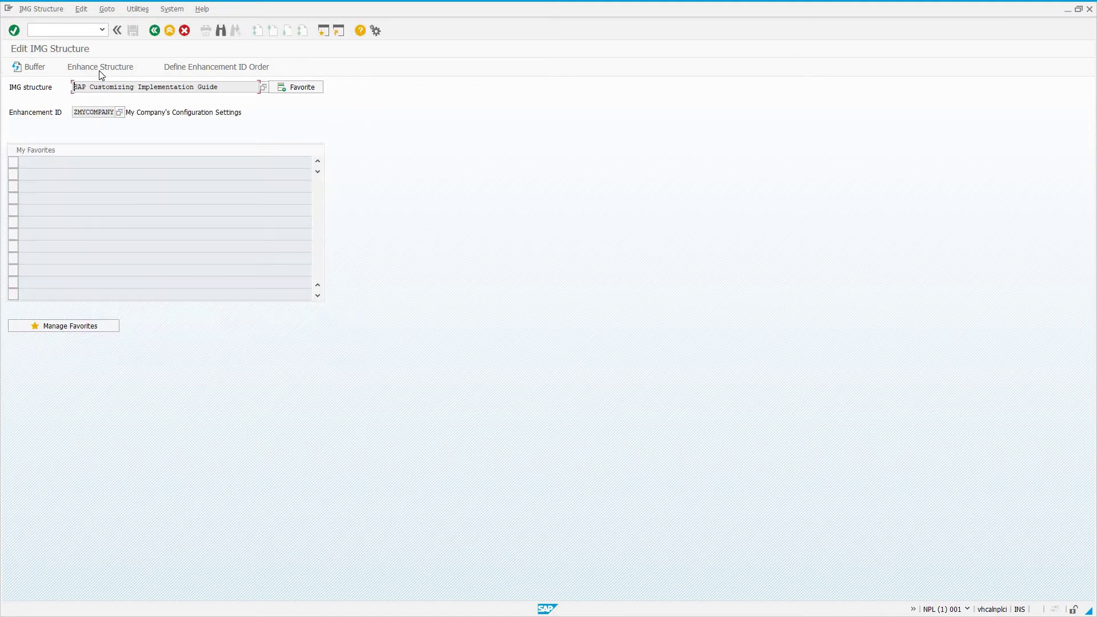
click(98, 70)
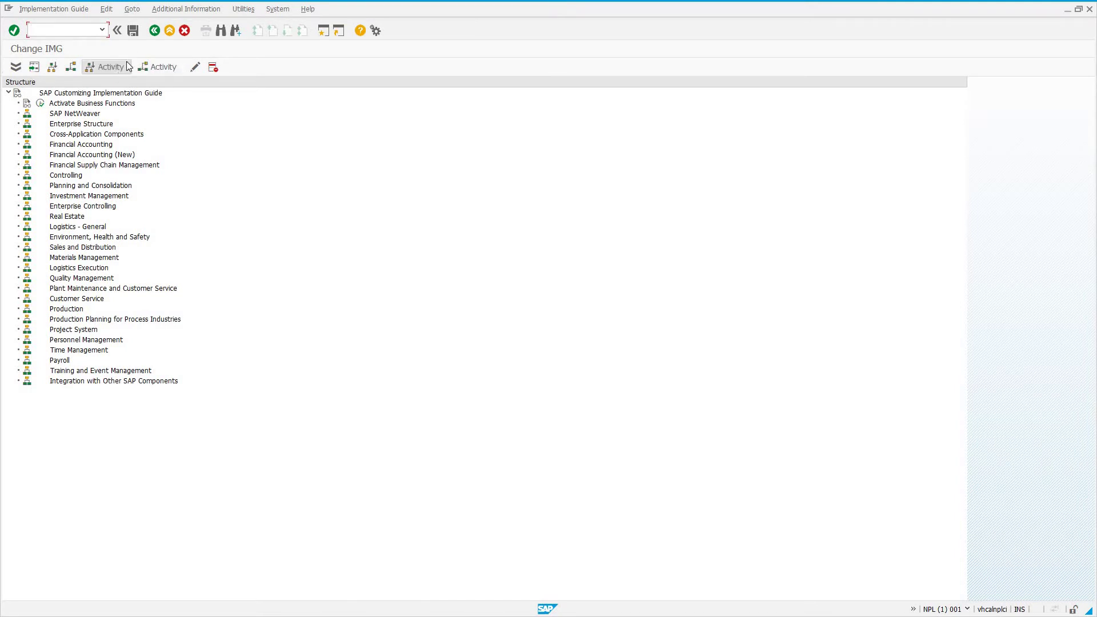
click(50, 95)
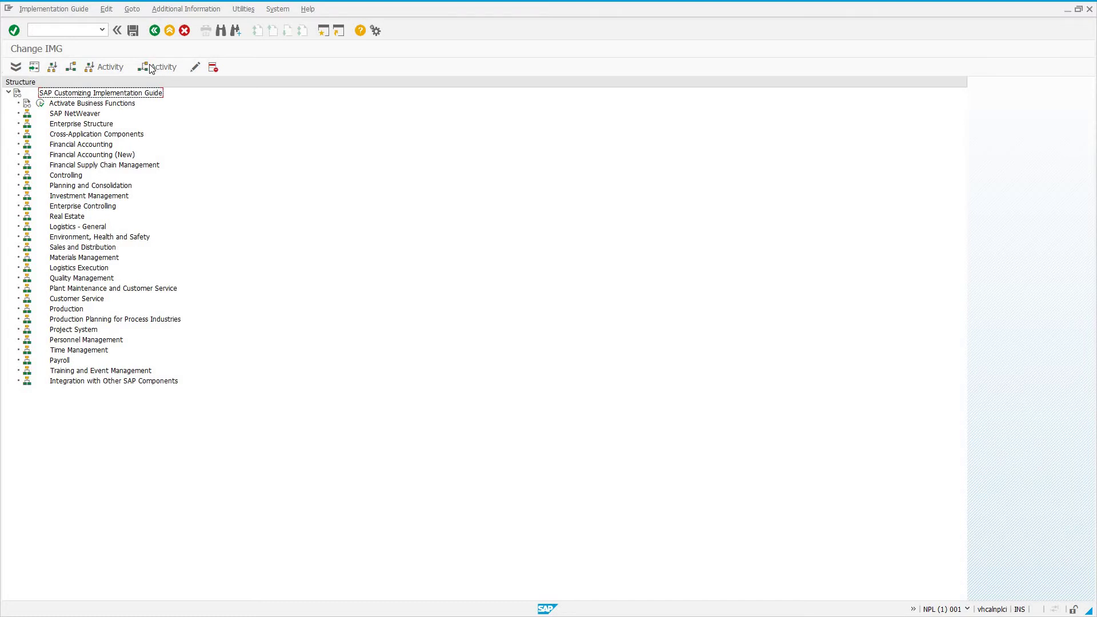
click(55, 104)
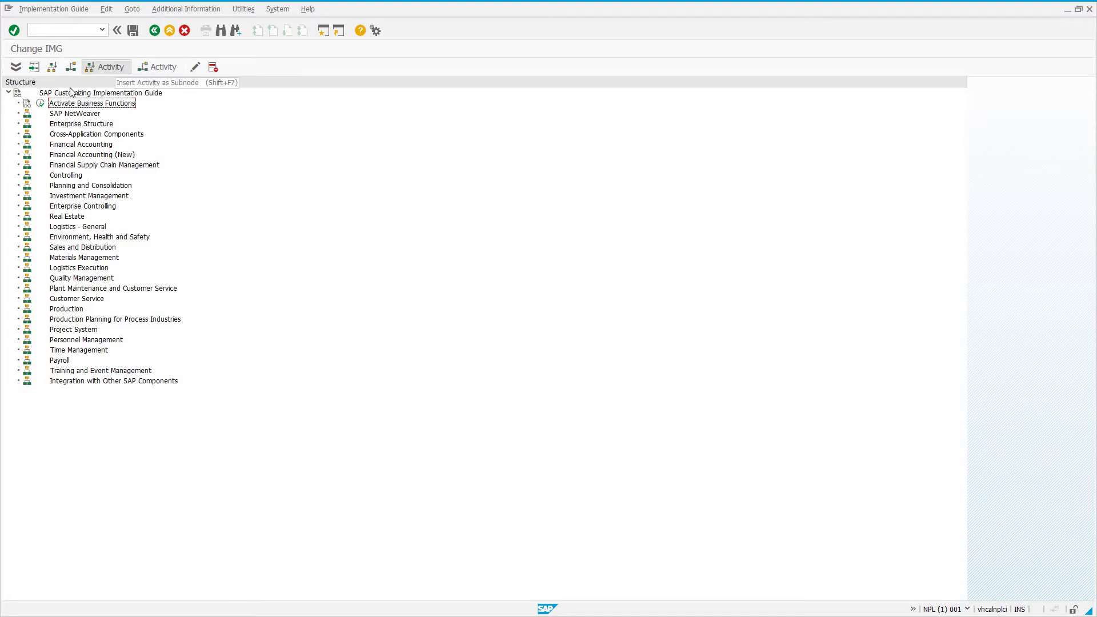
click(52, 95)
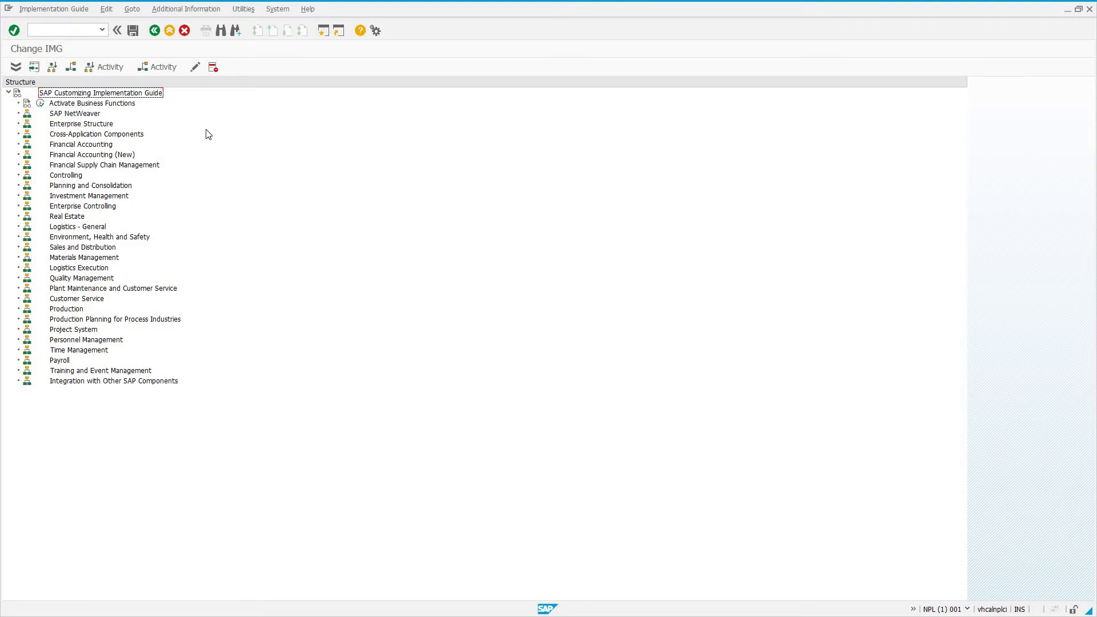
Step: Insert subnode 'My Company's Custom Configurations' under the Customizing Implementation Guide root and select it
click(53, 68)
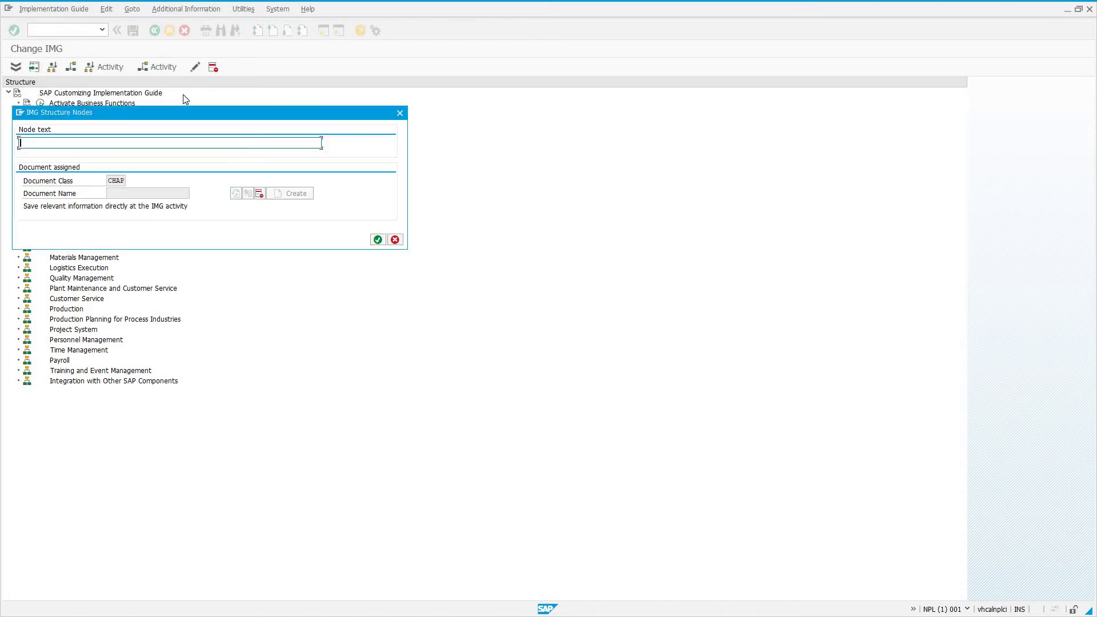
text(My Company's Custom Configurations)
click(377, 239)
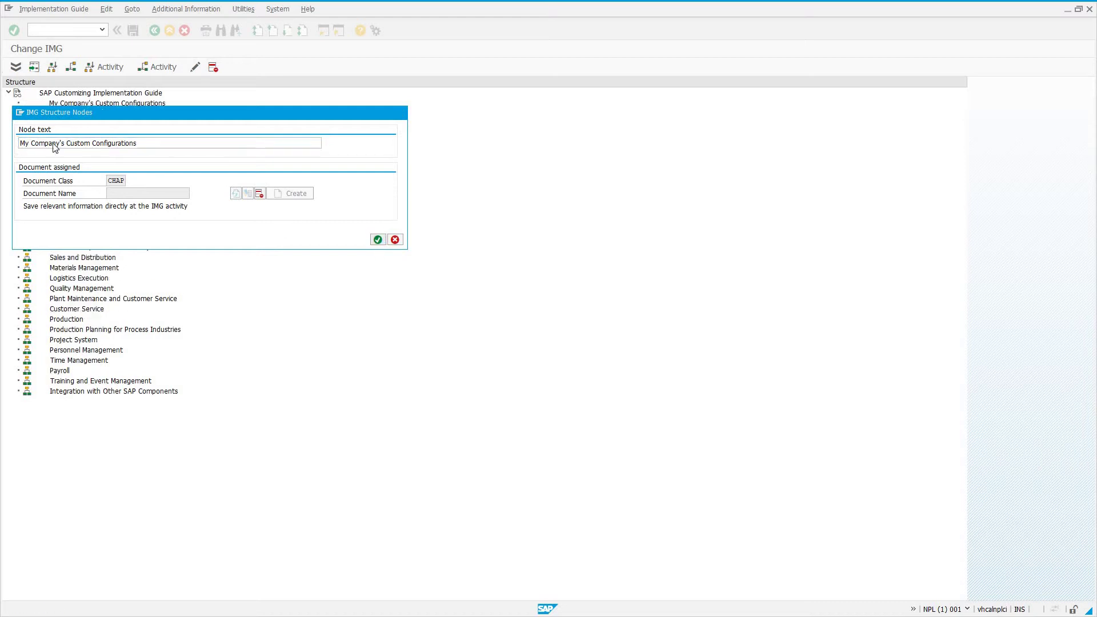
click(74, 105)
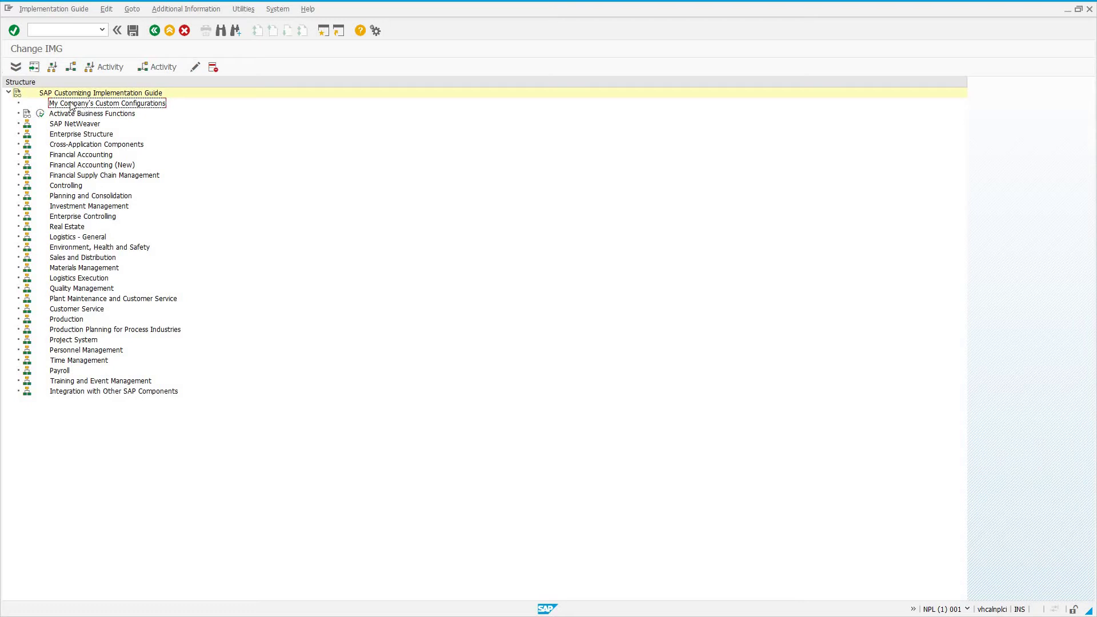
Step: Add IMG activity ZSE11 named 'Call ABAP Data Dictionary' under the custom node
click(117, 66)
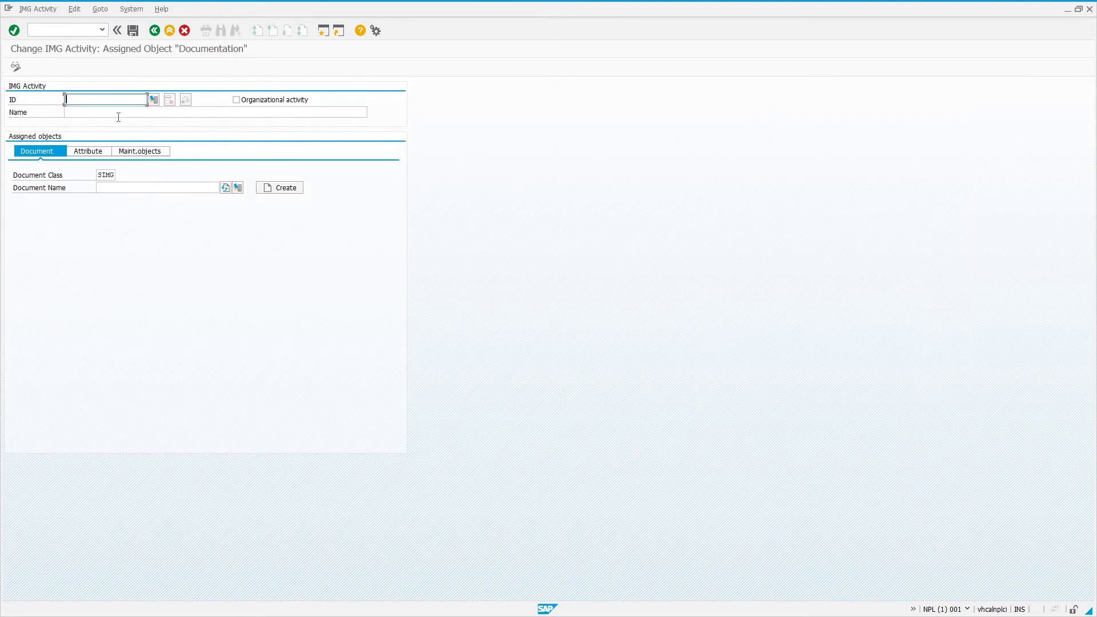
text(ZSE11)
click(118, 116)
text(Call ABAP Data D)
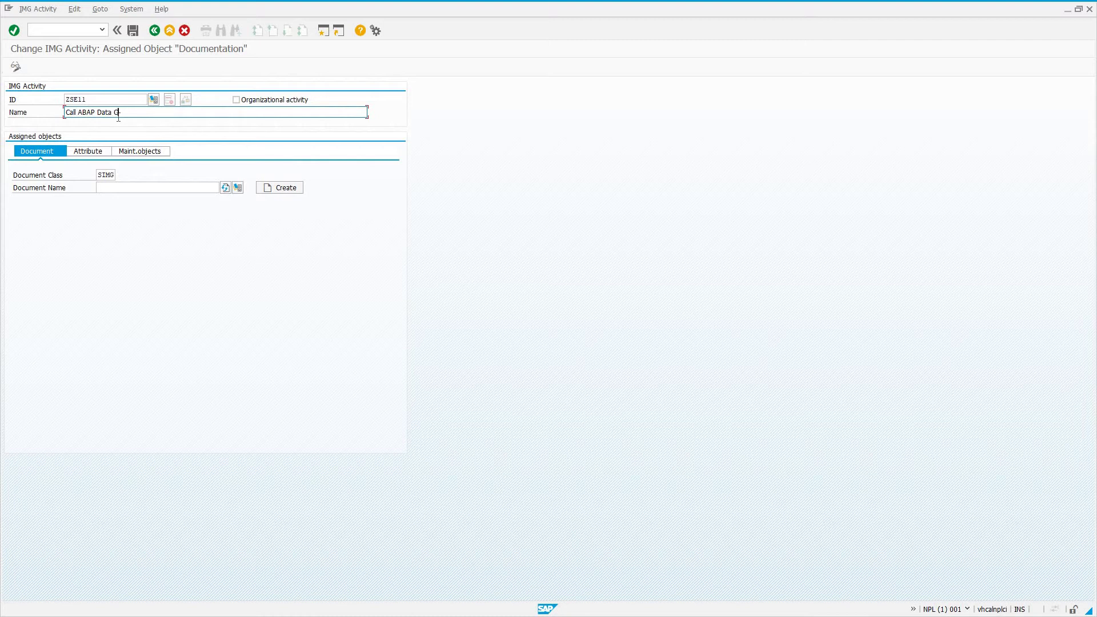
text(ictionary)
click(105, 187)
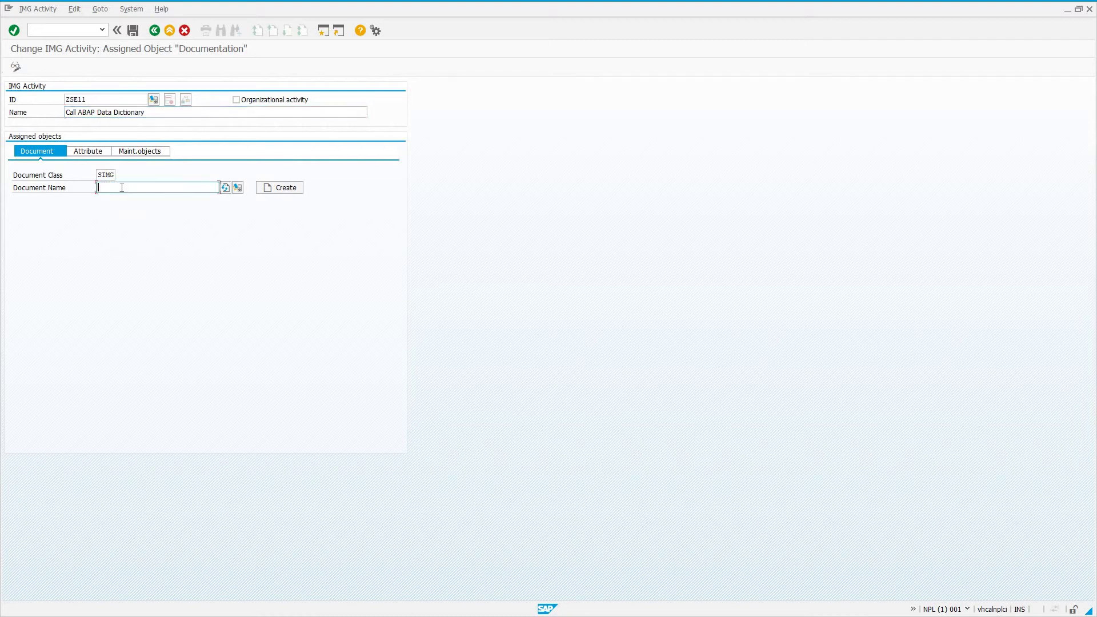
Step: Create maintenance object ZSE11, reusing the activity name 'Call ABAP Data Dictionary' as its name
click(134, 151)
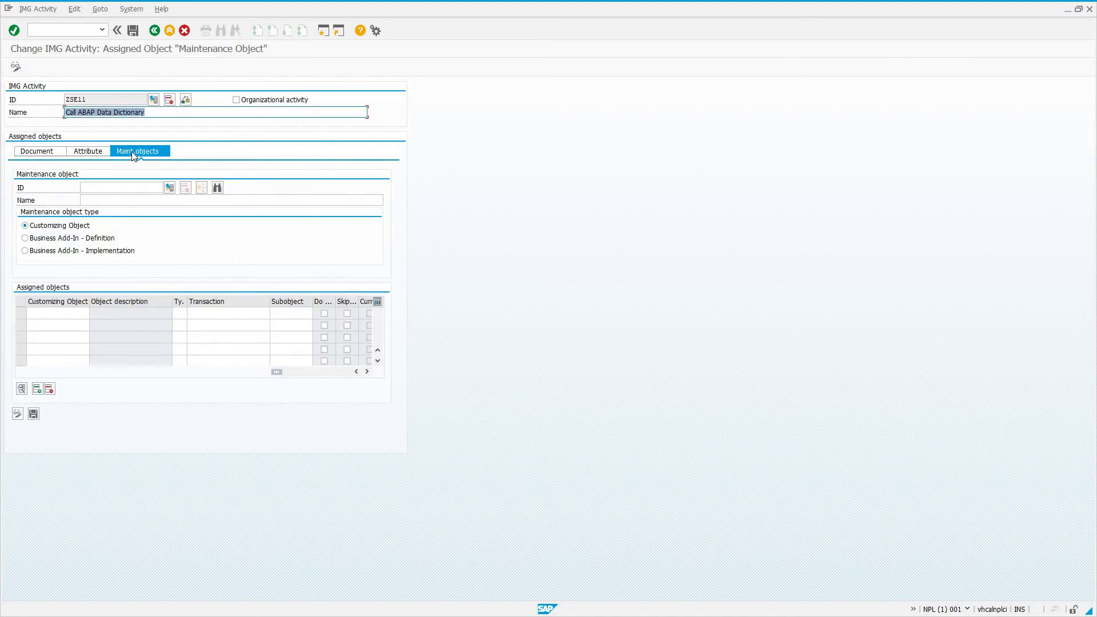
click(128, 188)
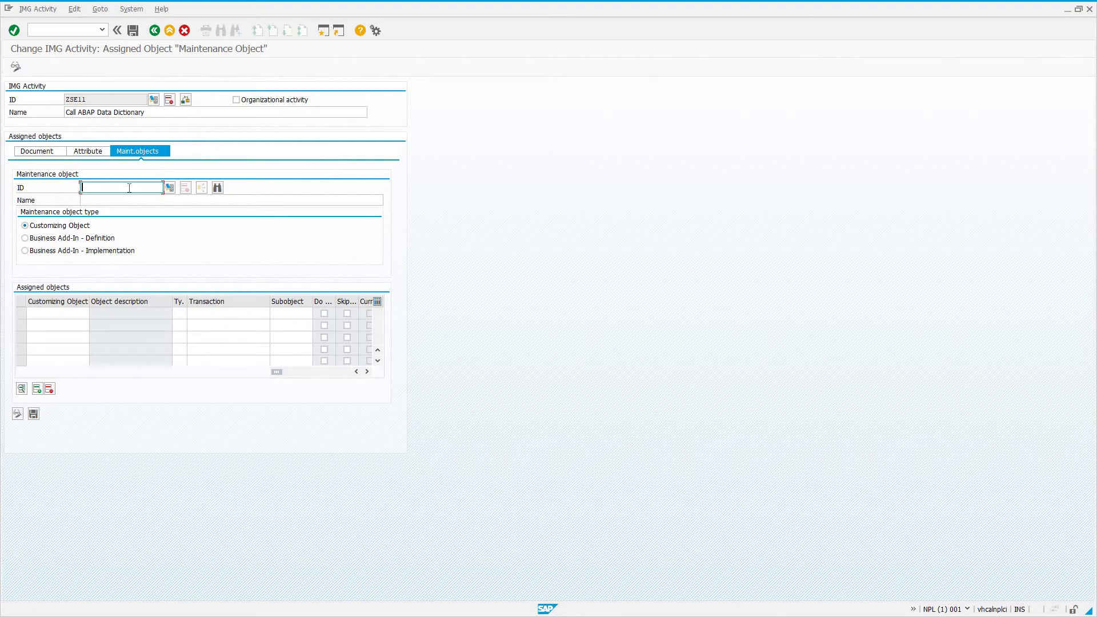
text(ZSE11)
click(181, 116)
key(ctrl+a)
key(ctrl+c)
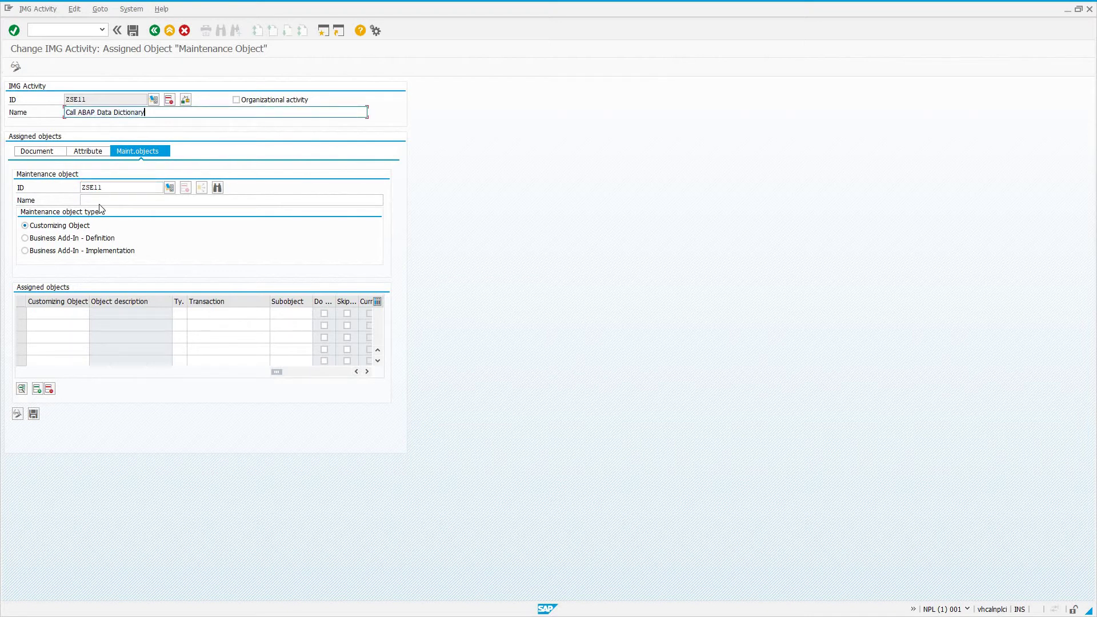
click(103, 200)
key(ctrl+v)
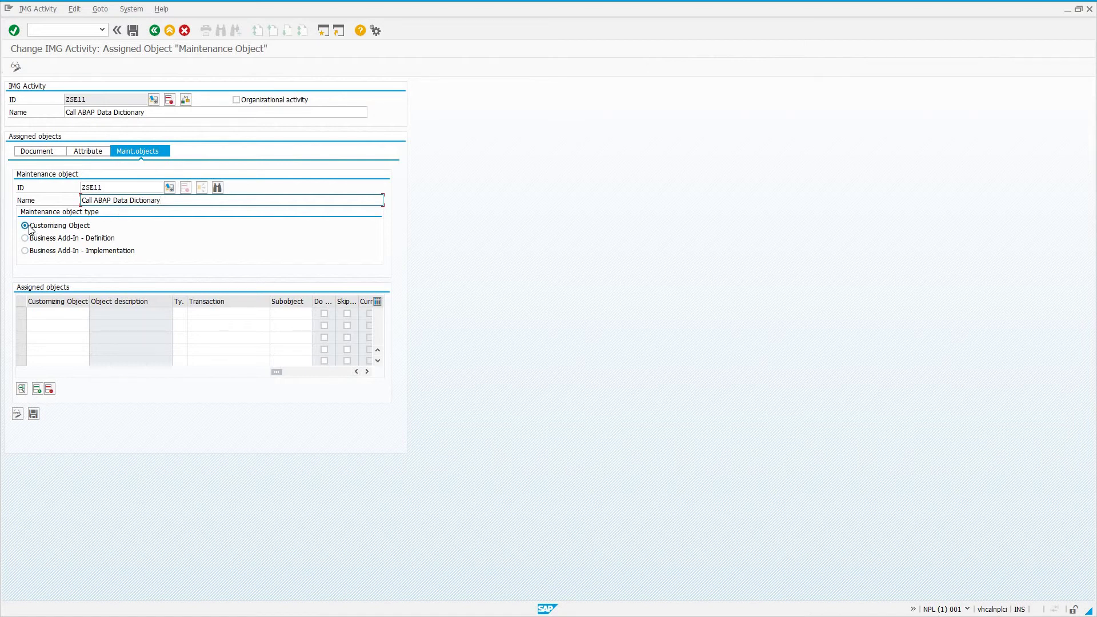
Step: Add customizing object IMGDUMMY, type D, with transaction SE11
click(50, 317)
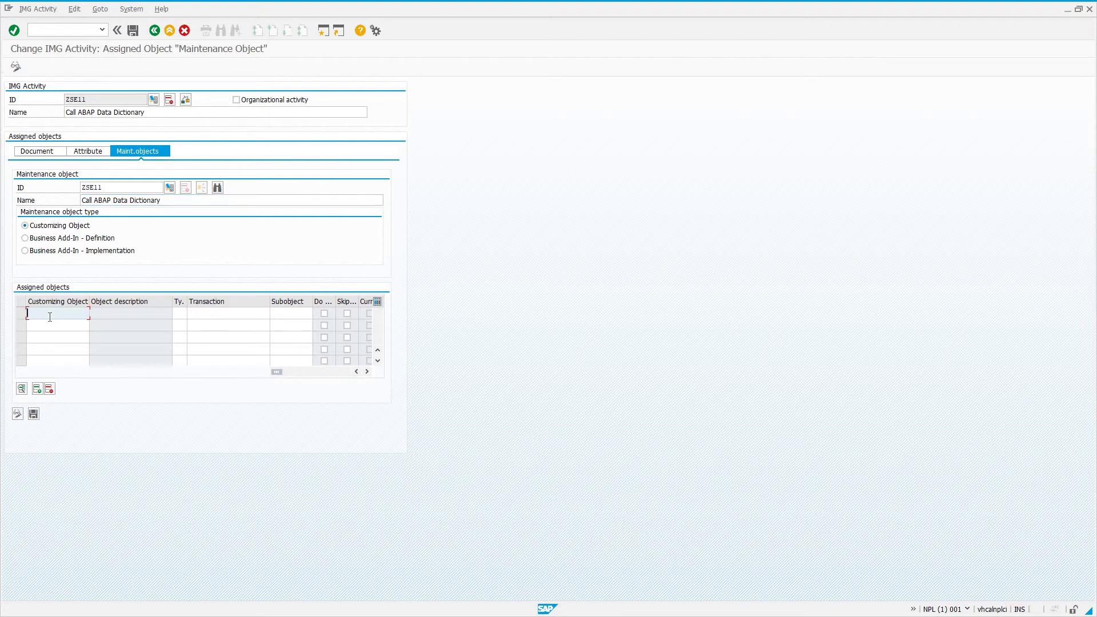
text(IMG)
key(Down)
key(Return)
key(Tab)
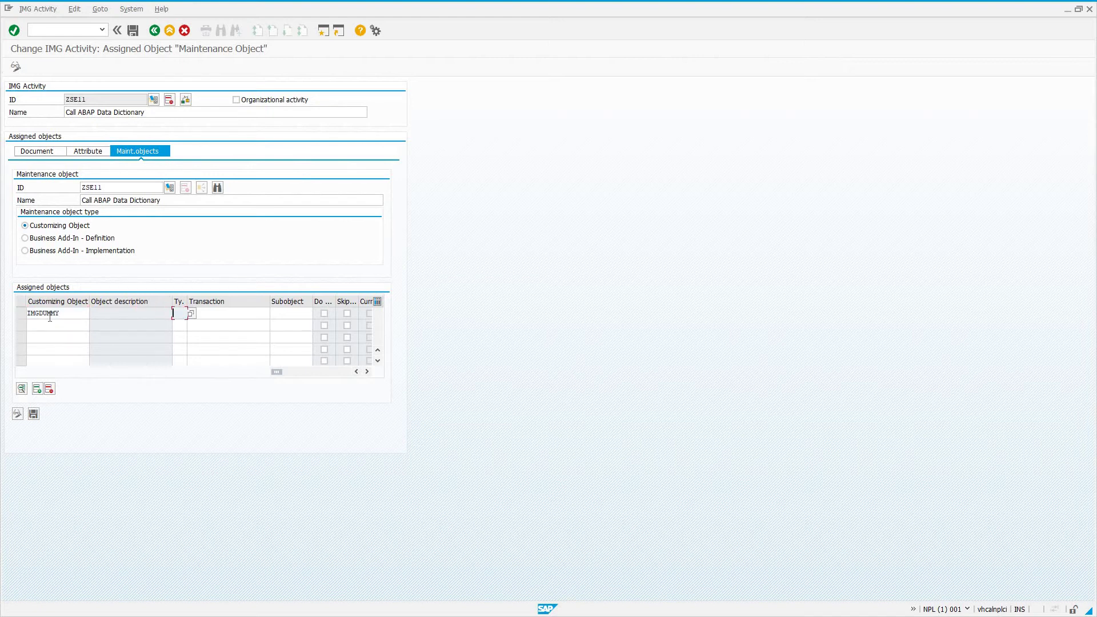
key(Tab)
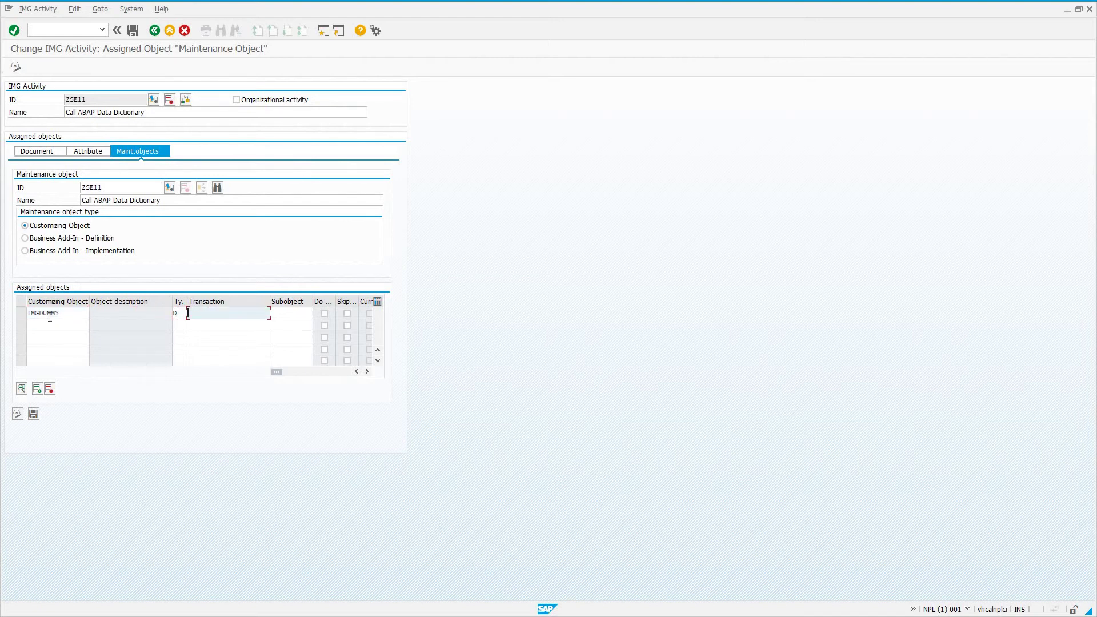
text(SE11)
Step: Save the SE11 maintenance object and its directory entry to workbench request NPLK900090
click(130, 32)
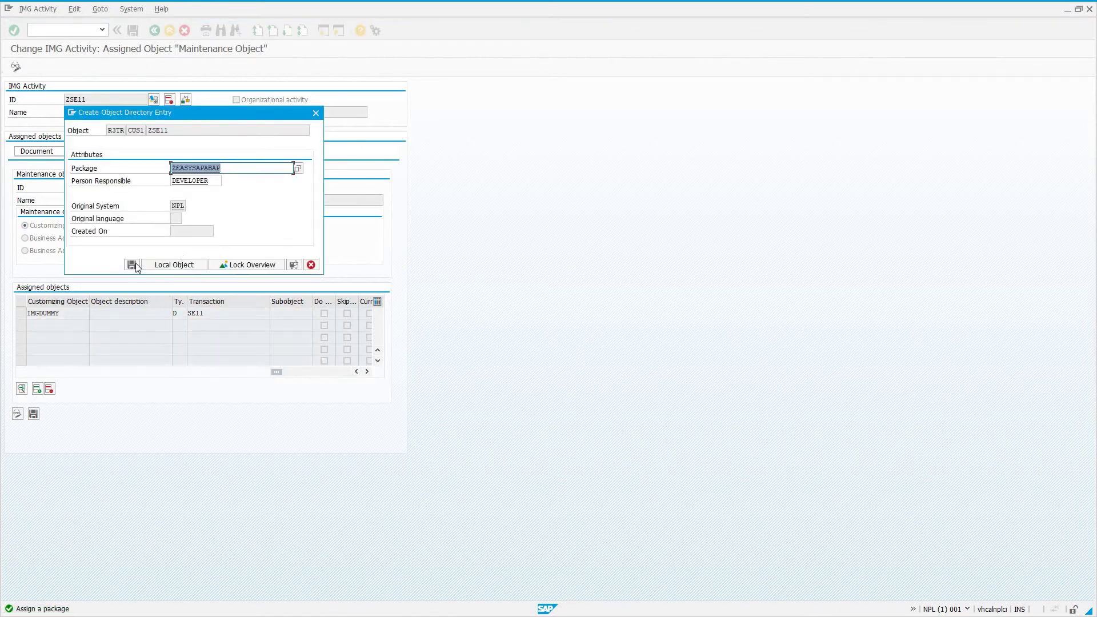
click(132, 265)
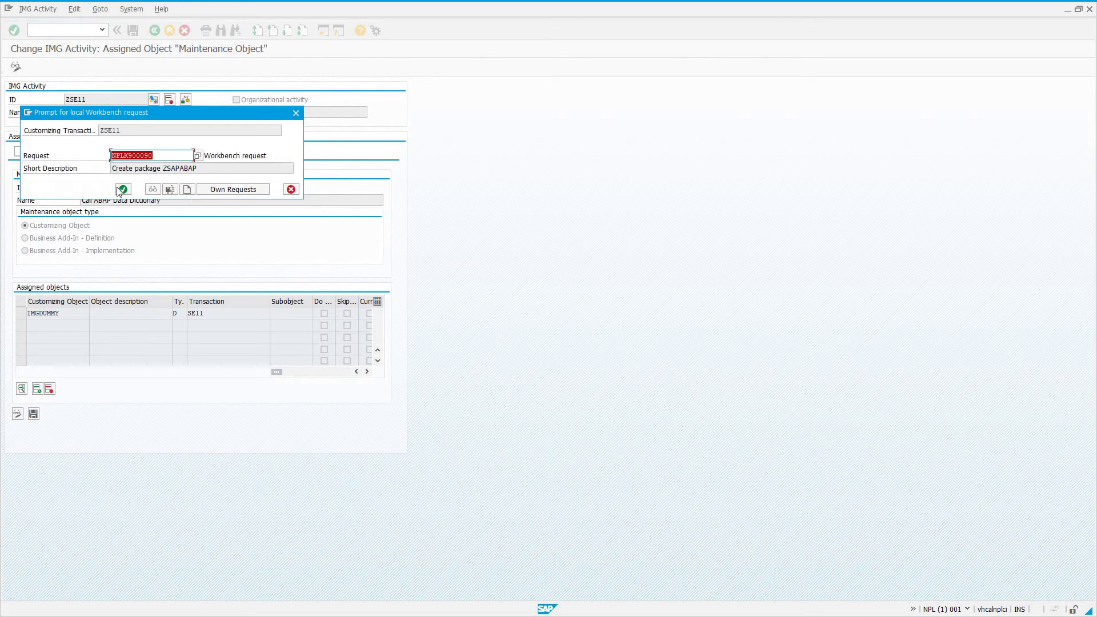
click(122, 189)
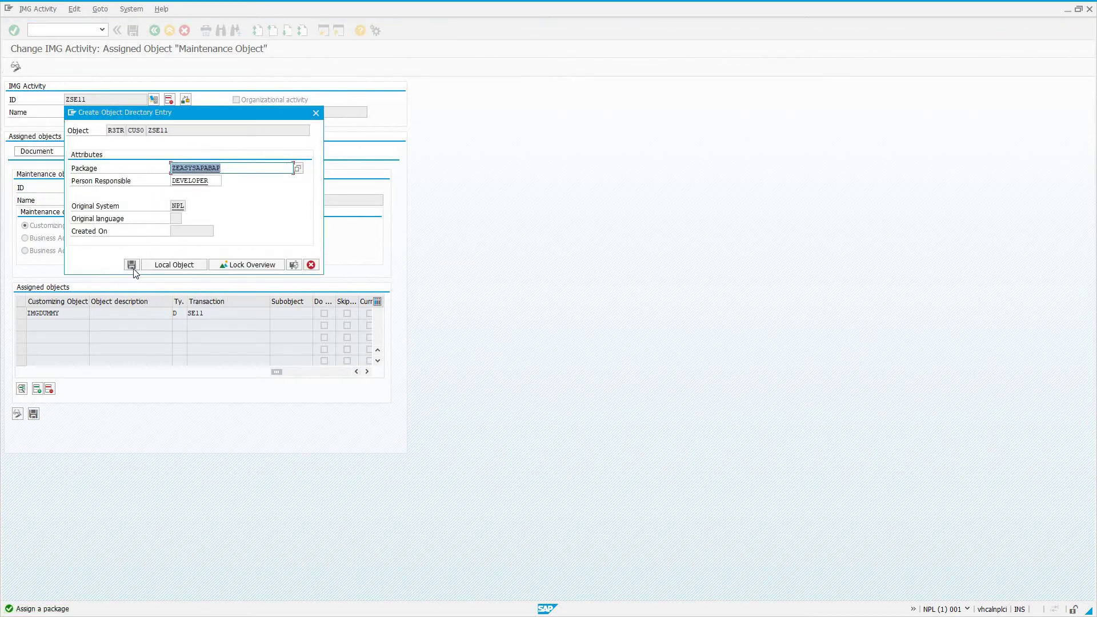
click(131, 264)
click(122, 189)
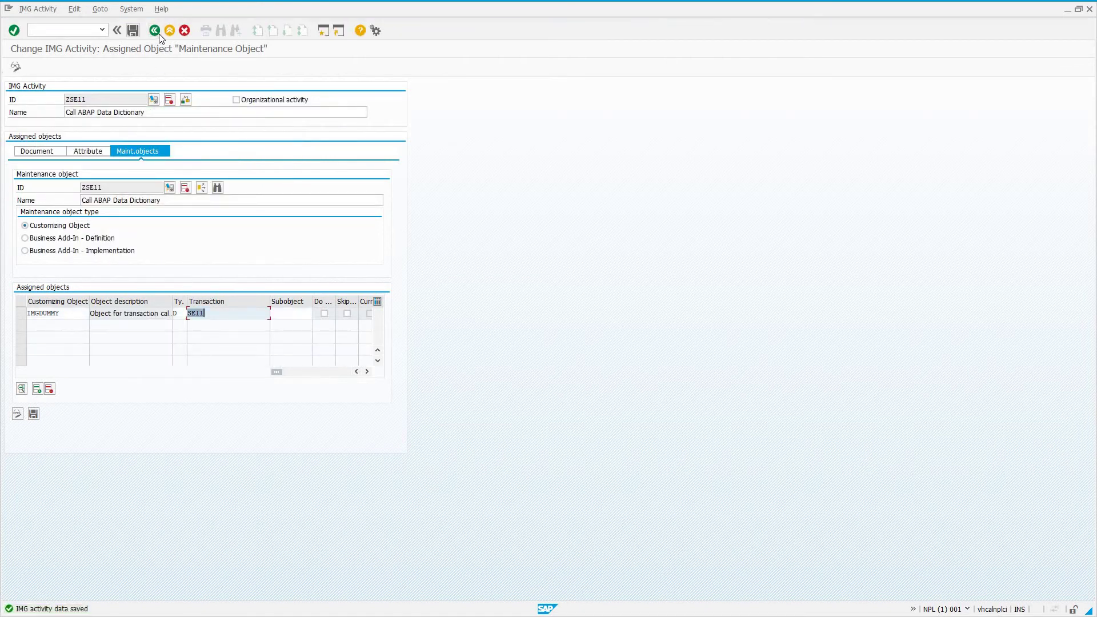
Step: Save the changed IMG structure to the same workbench request
click(155, 32)
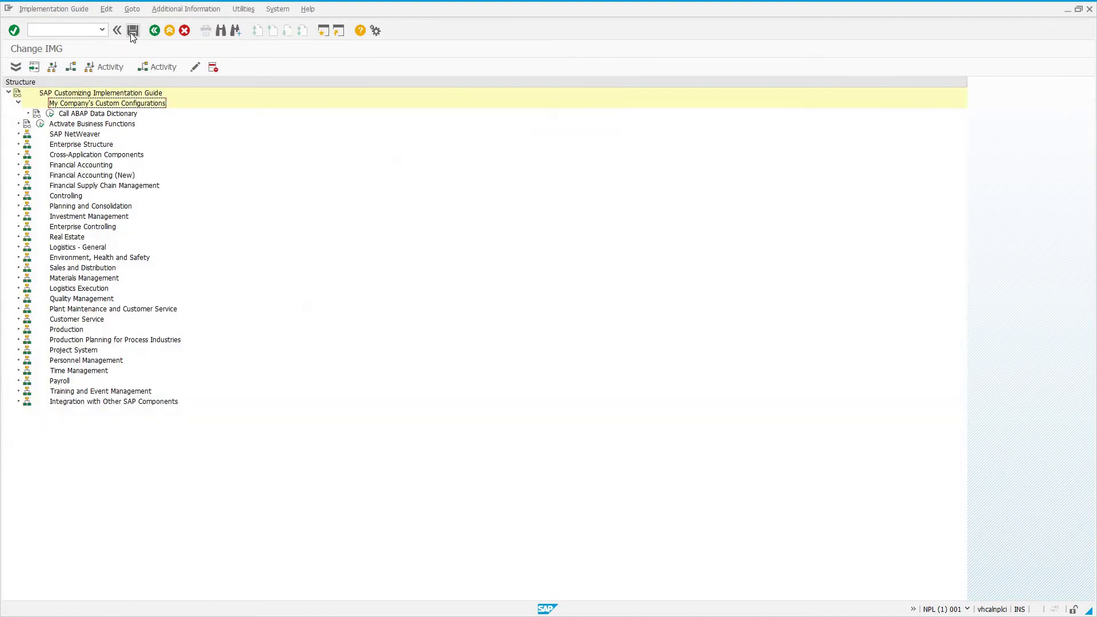
click(131, 32)
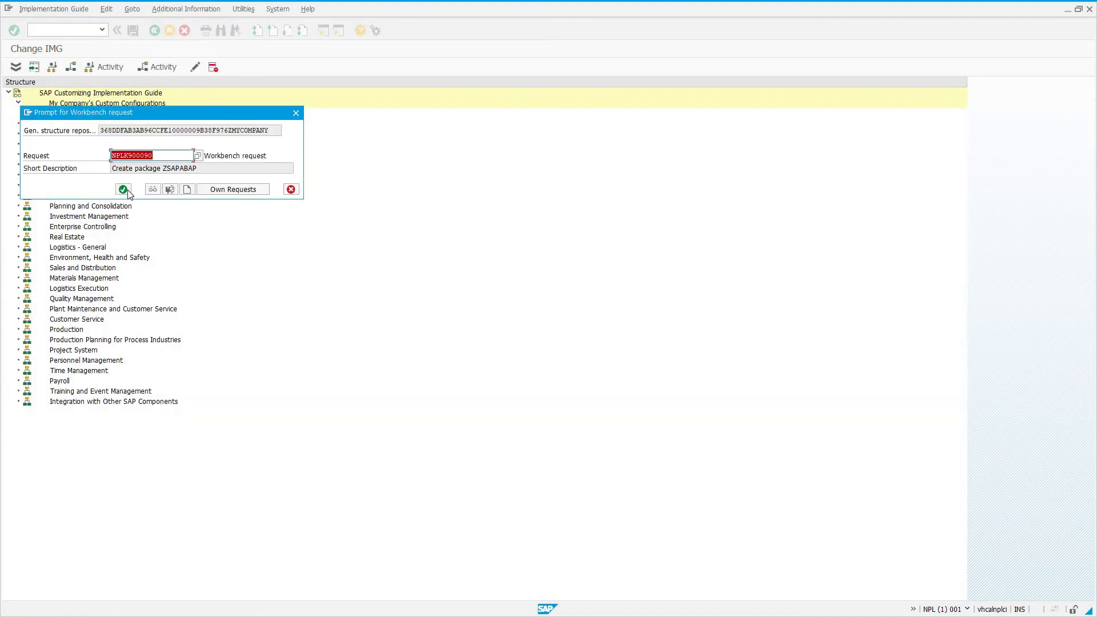
click(123, 189)
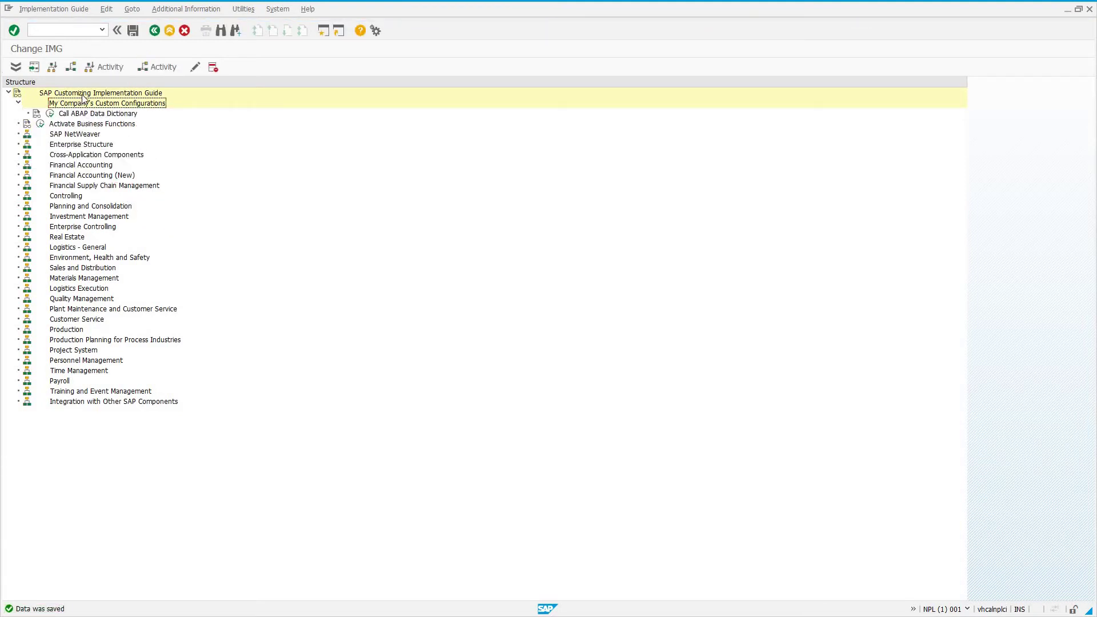
key(Up)
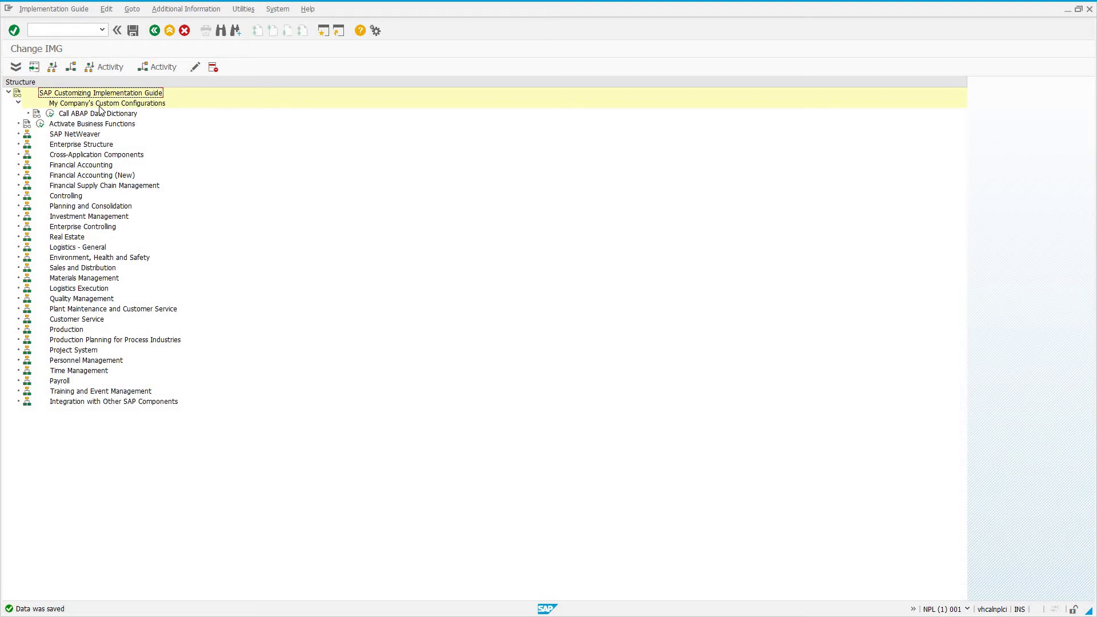
key(Down)
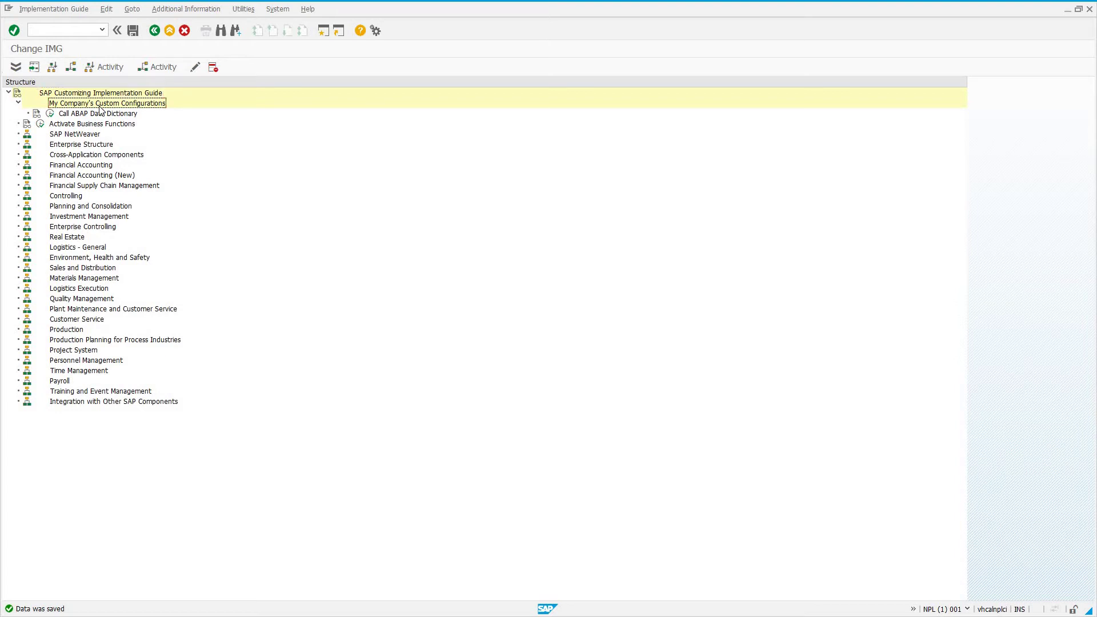
click(52, 114)
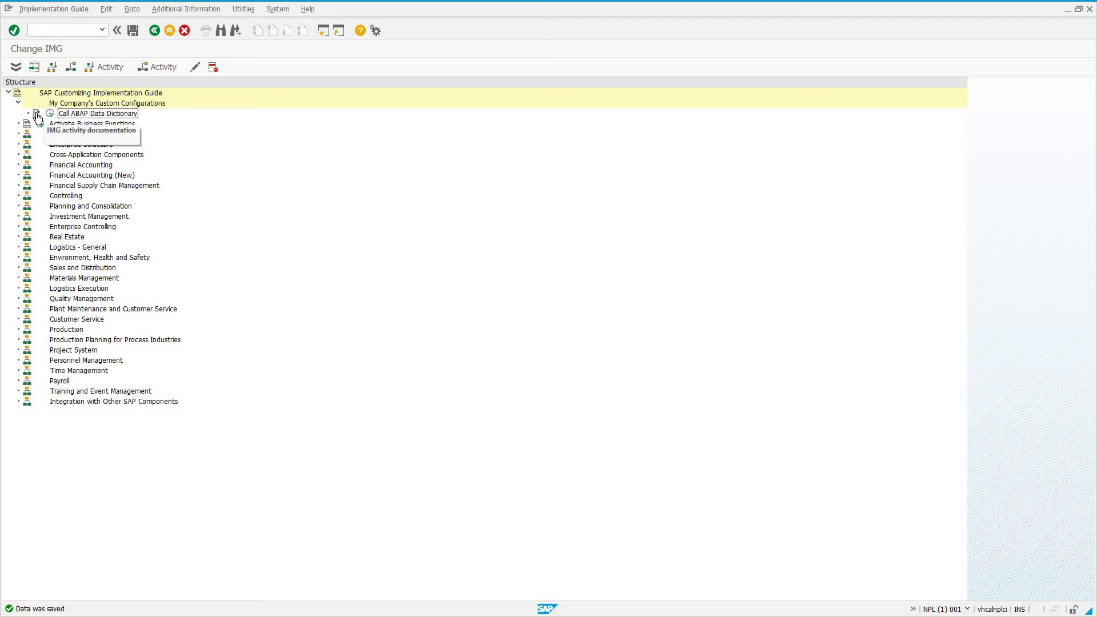
click(37, 114)
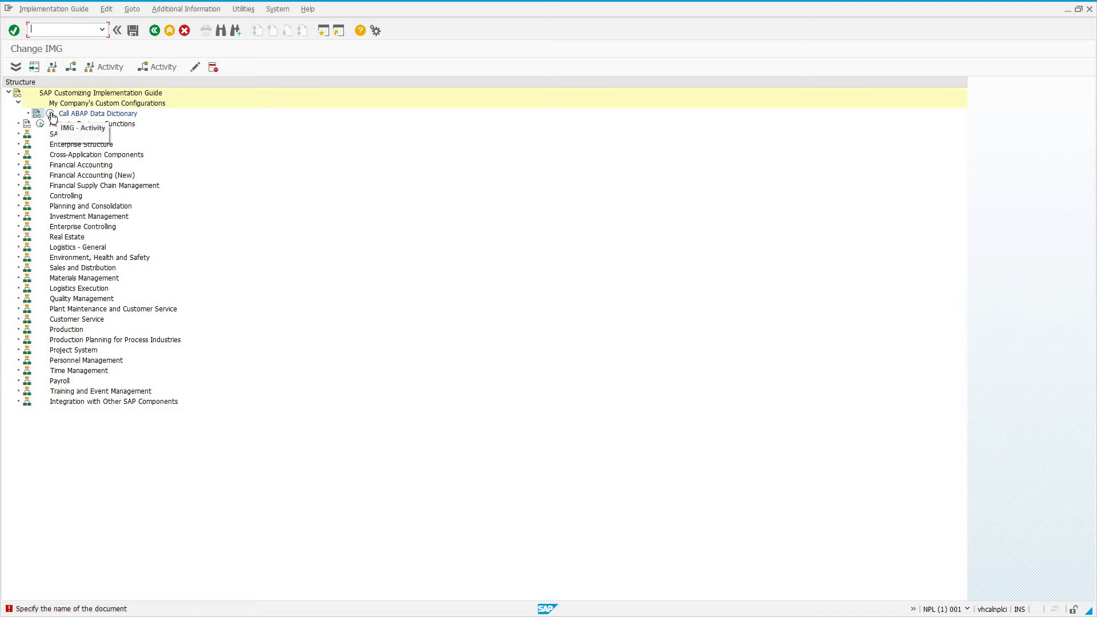
click(50, 114)
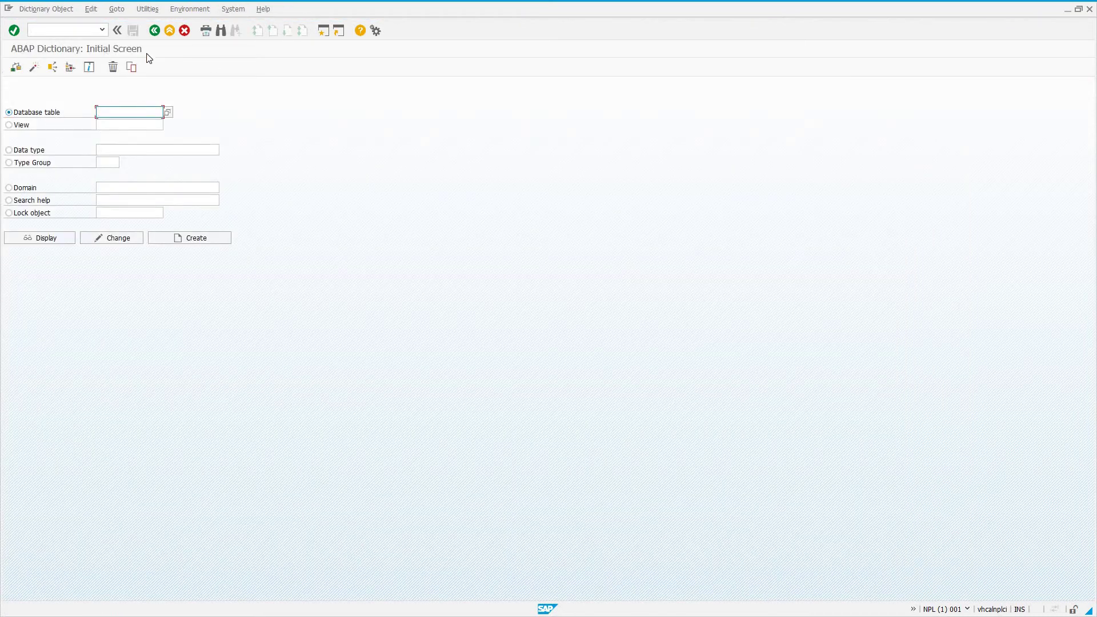
click(154, 31)
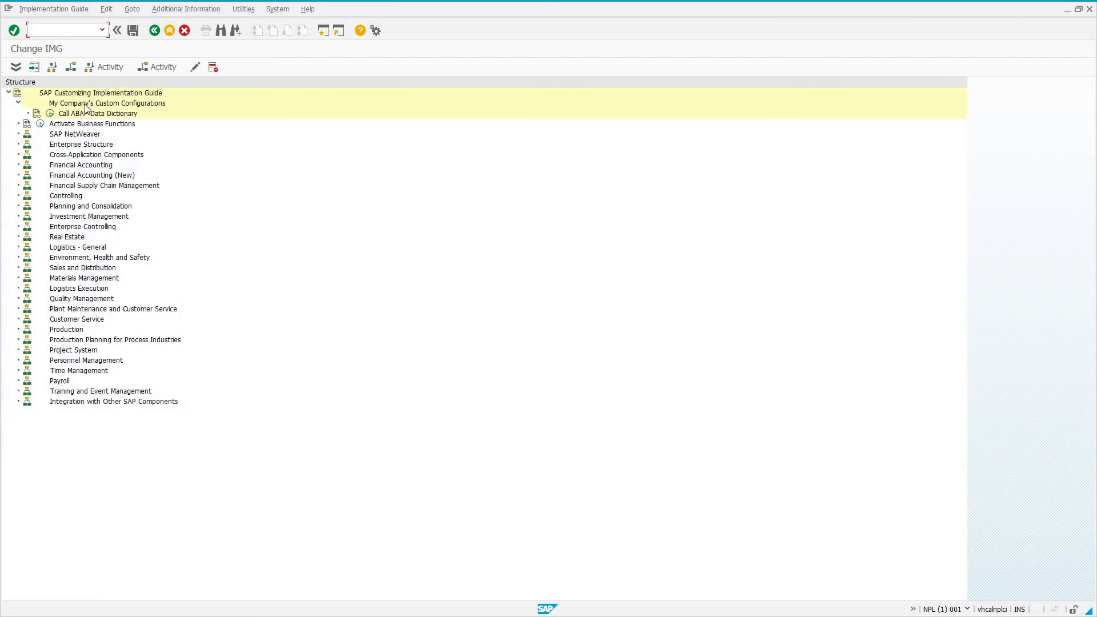
Step: Create documentation ZSE11_DOC for the Call ABAP Data Dictionary activity, allowing the template file
click(72, 114)
click(195, 67)
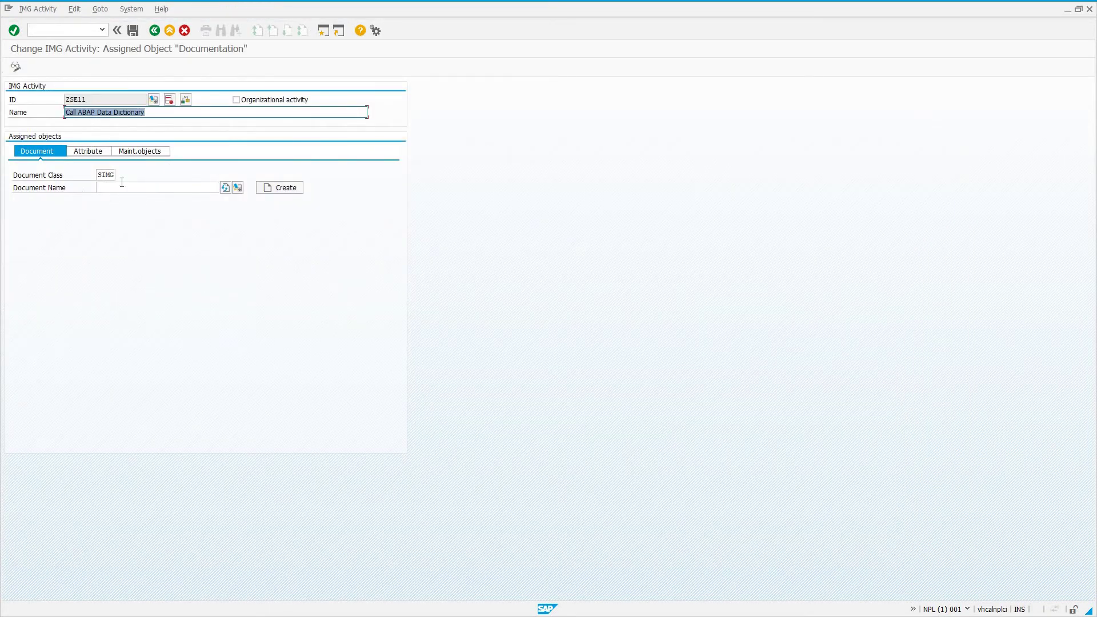
click(121, 187)
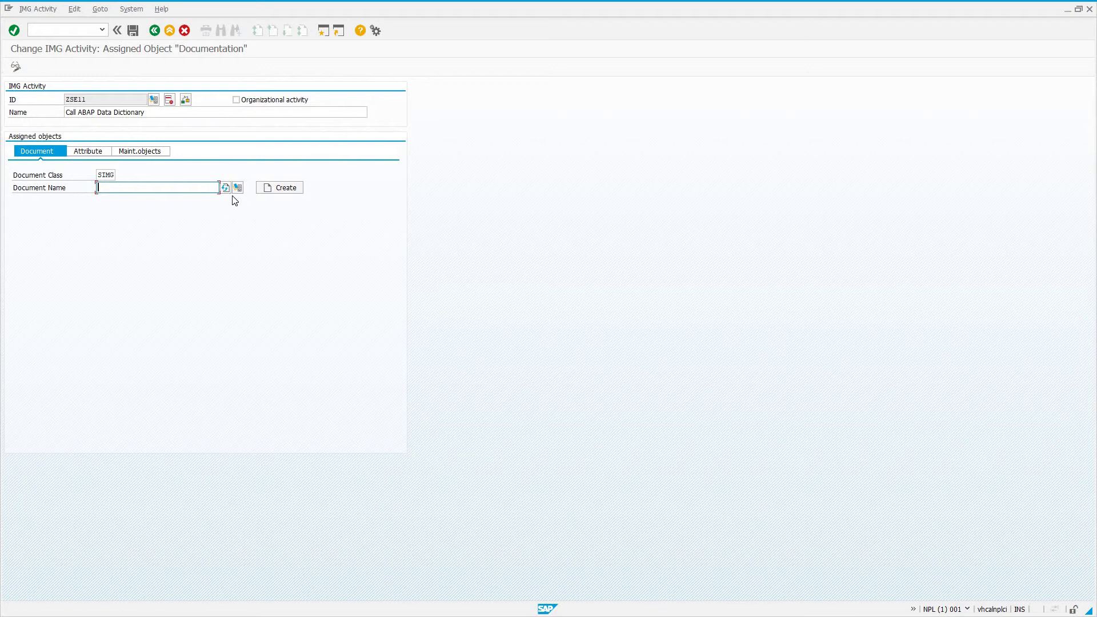
text(ZSE11_DOC)
click(273, 196)
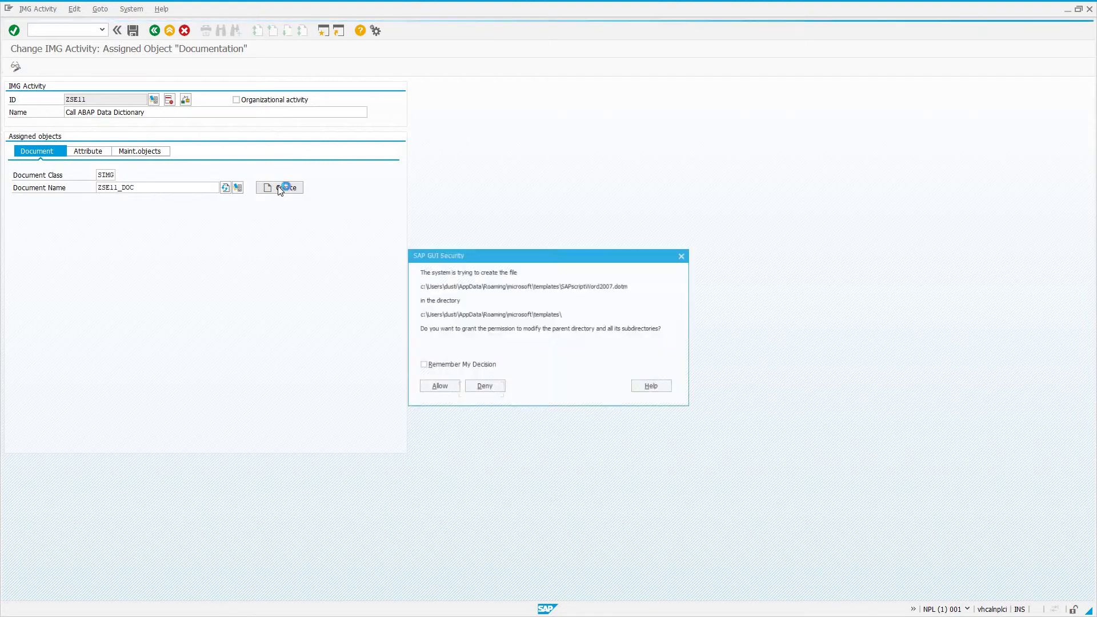
click(433, 389)
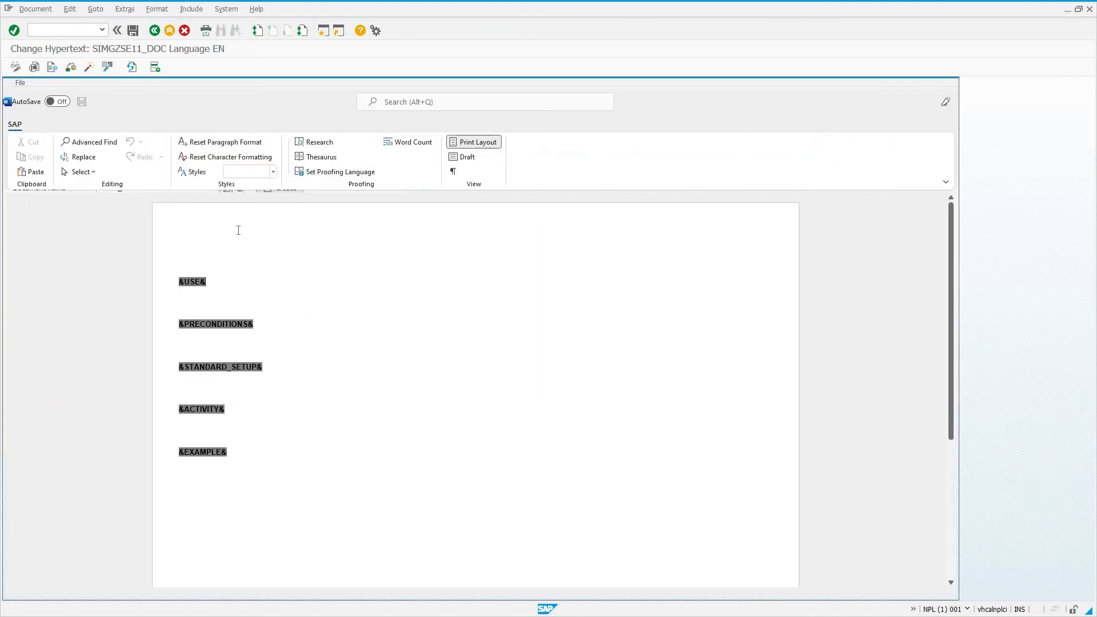
Step: Untick Graphical Editor under Configure Editor so ZSE11_DOC opens in the plain line editor
click(95, 9)
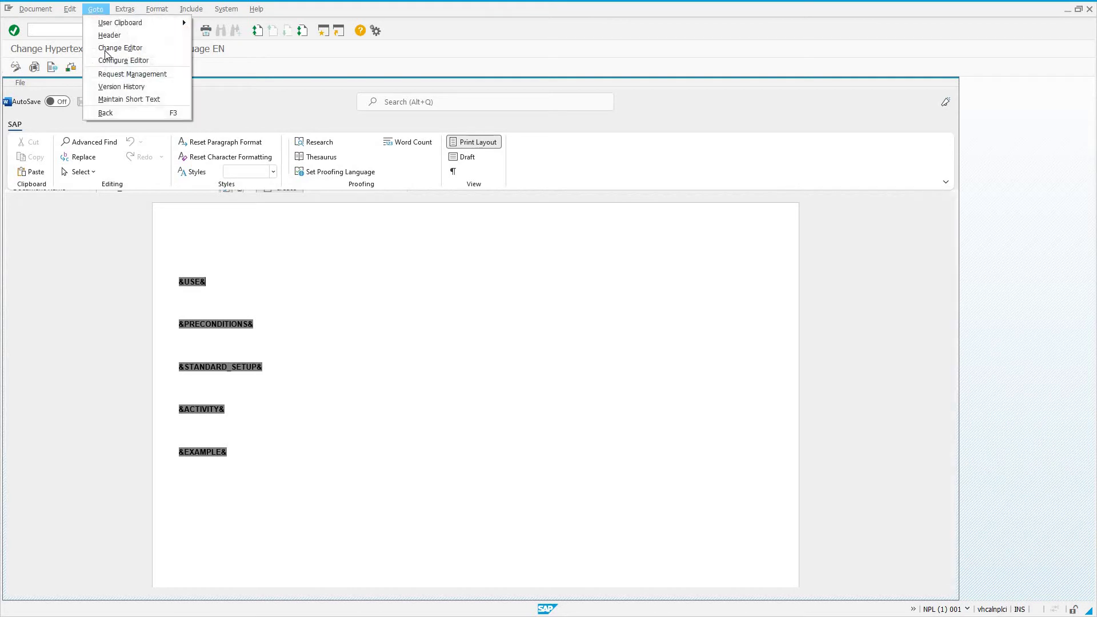
click(105, 61)
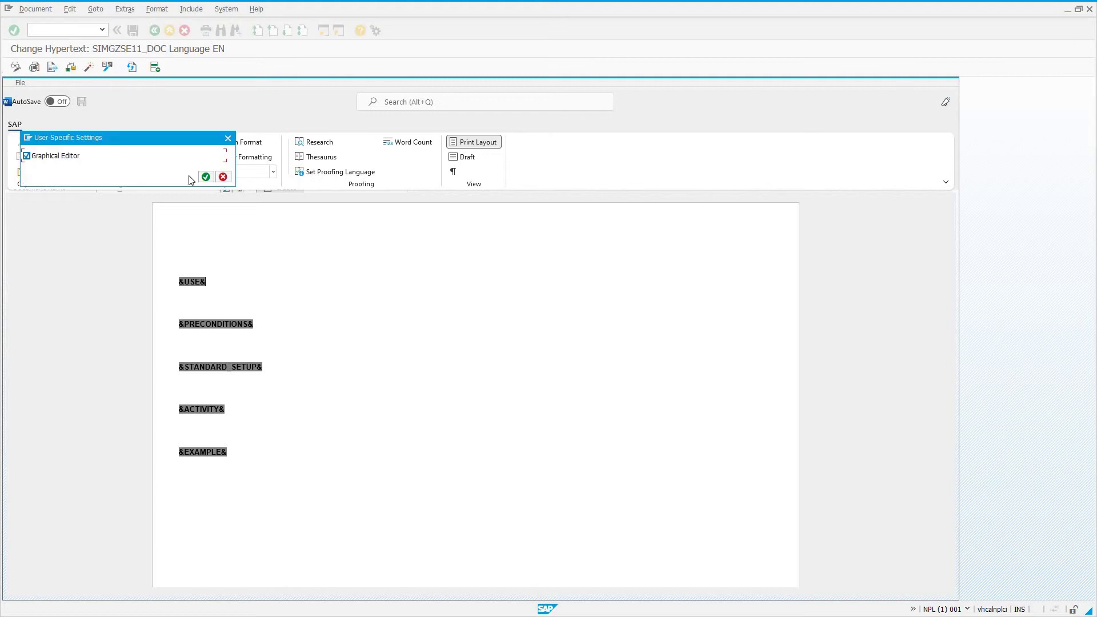
click(53, 151)
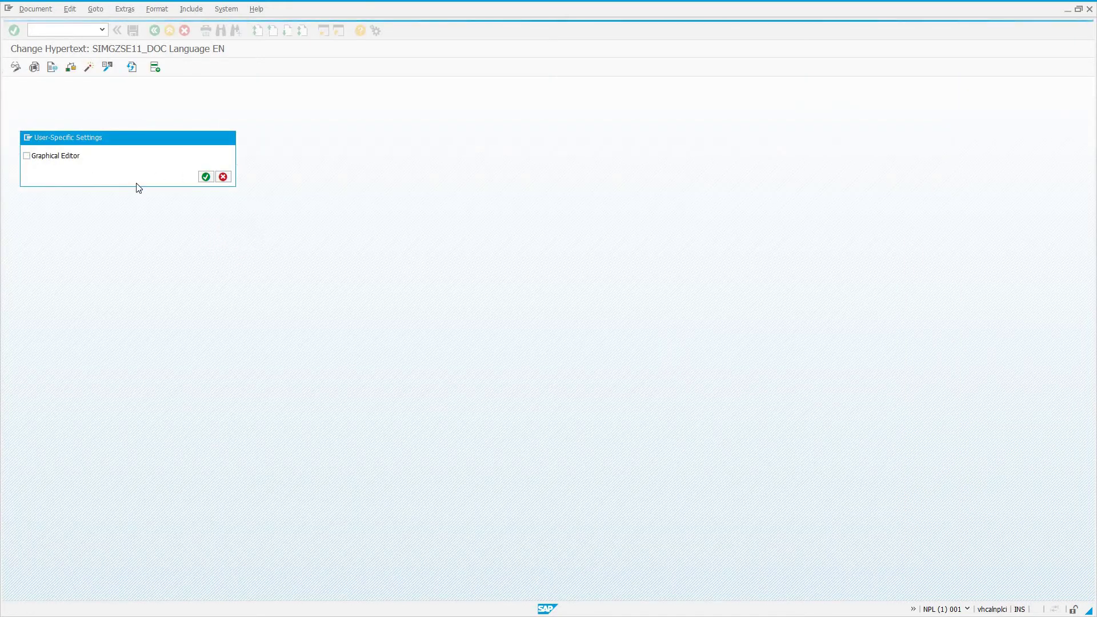
key(Return)
key(Down)
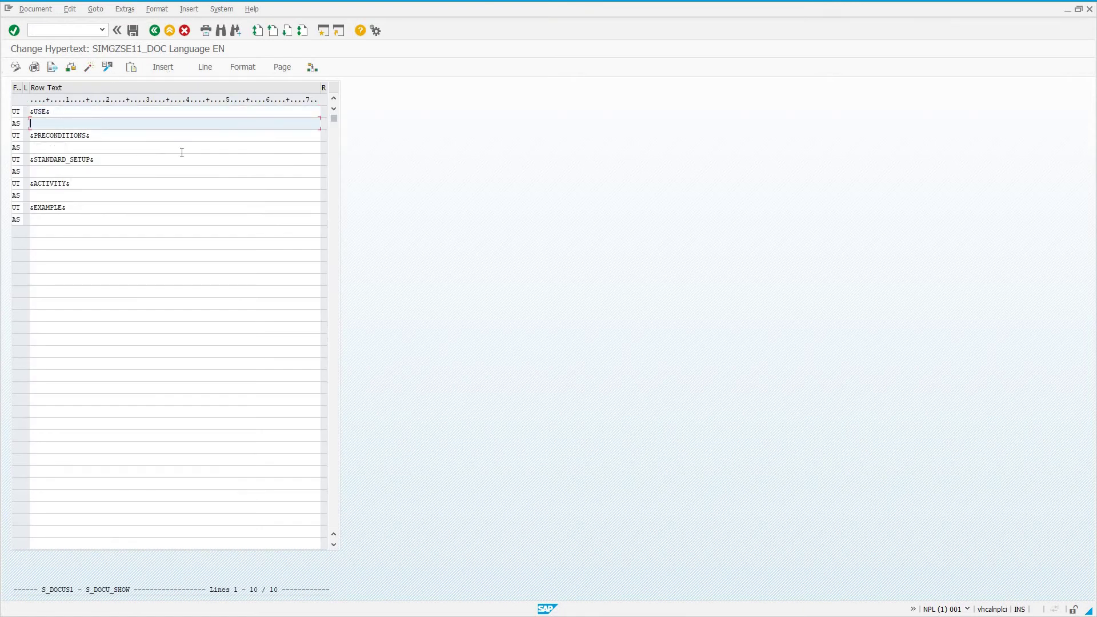
Step: Write 'This activity calls transaction SE11.' under &USE&, save it to the request, and exit
text(T)
text(11.)
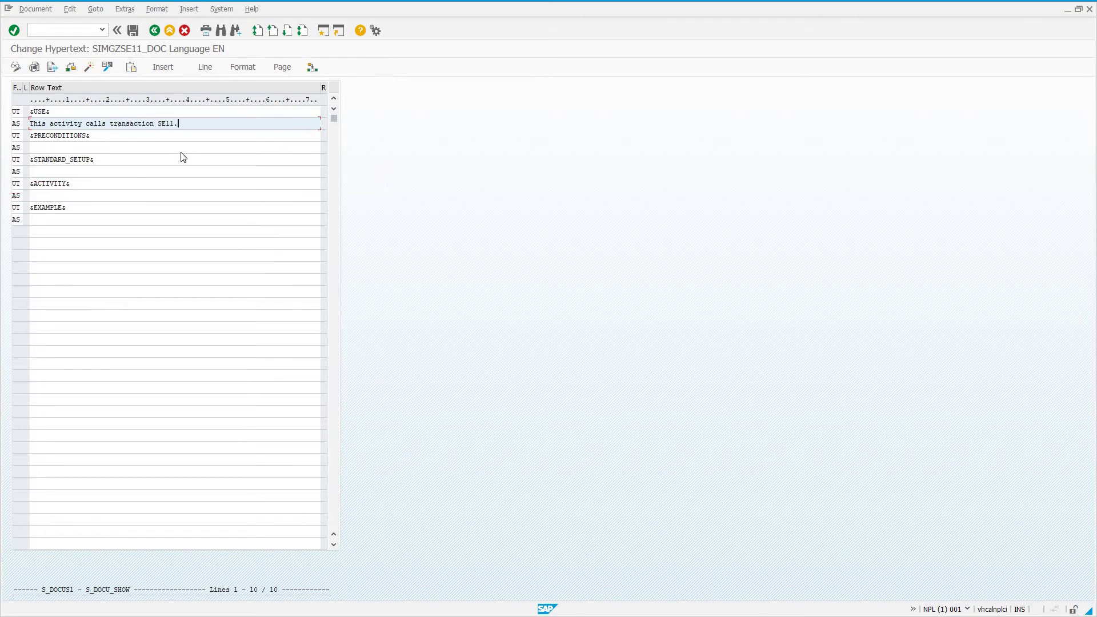
key(ctrl+s)
click(130, 265)
key(Return)
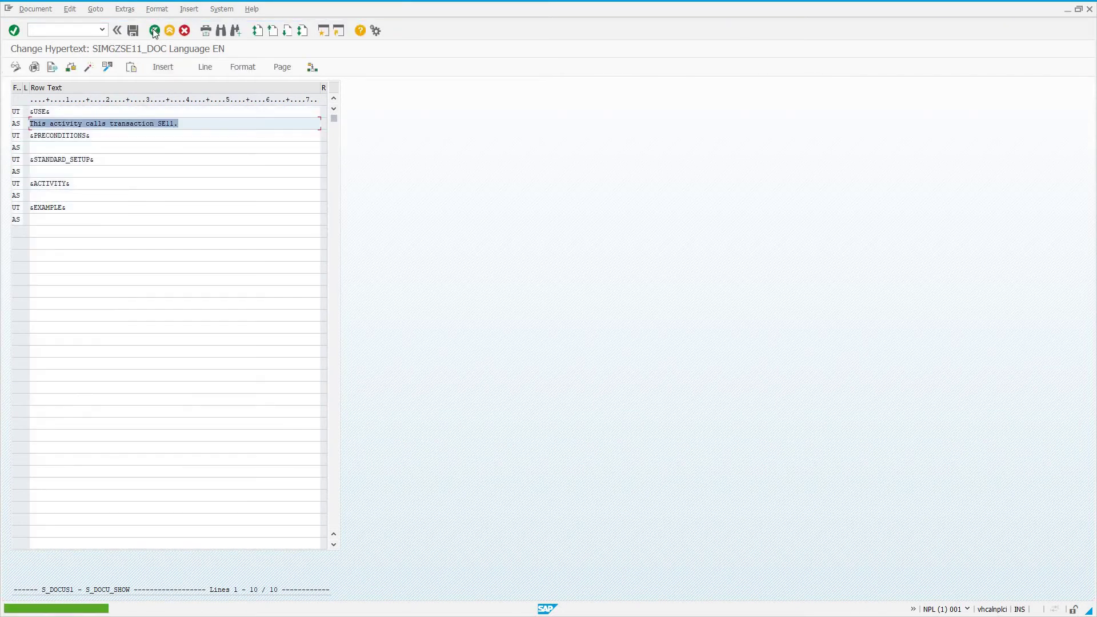
click(153, 30)
click(154, 31)
Step: Save the IMG activity changes, return to Easy Access, and open the SAP Reference IMG via SPRO
click(149, 206)
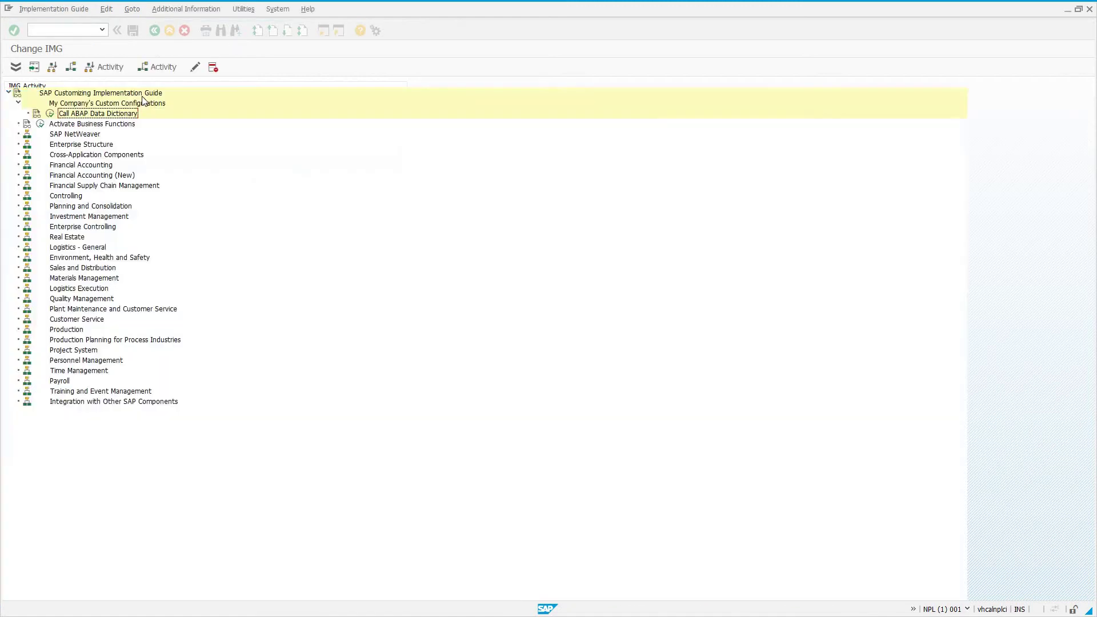
click(154, 30)
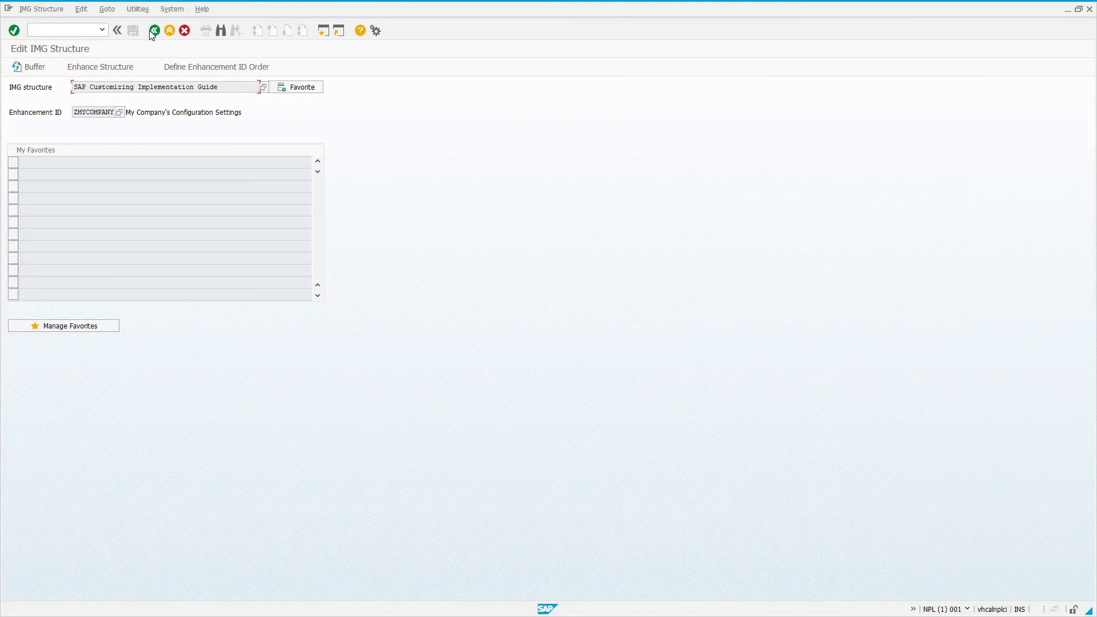
key(F3)
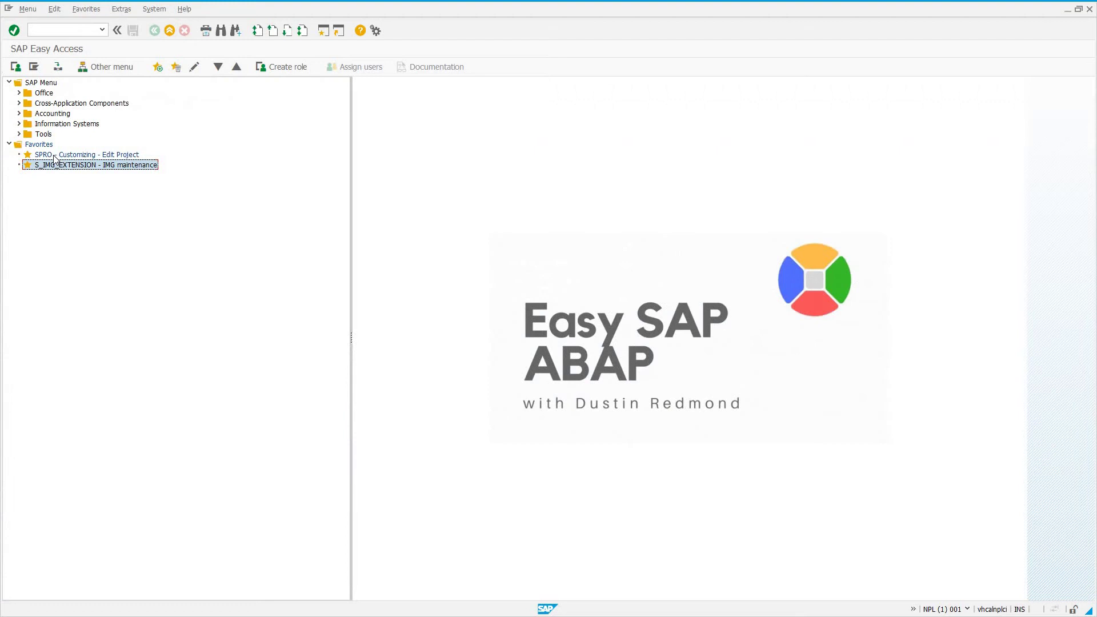
double_click(68, 155)
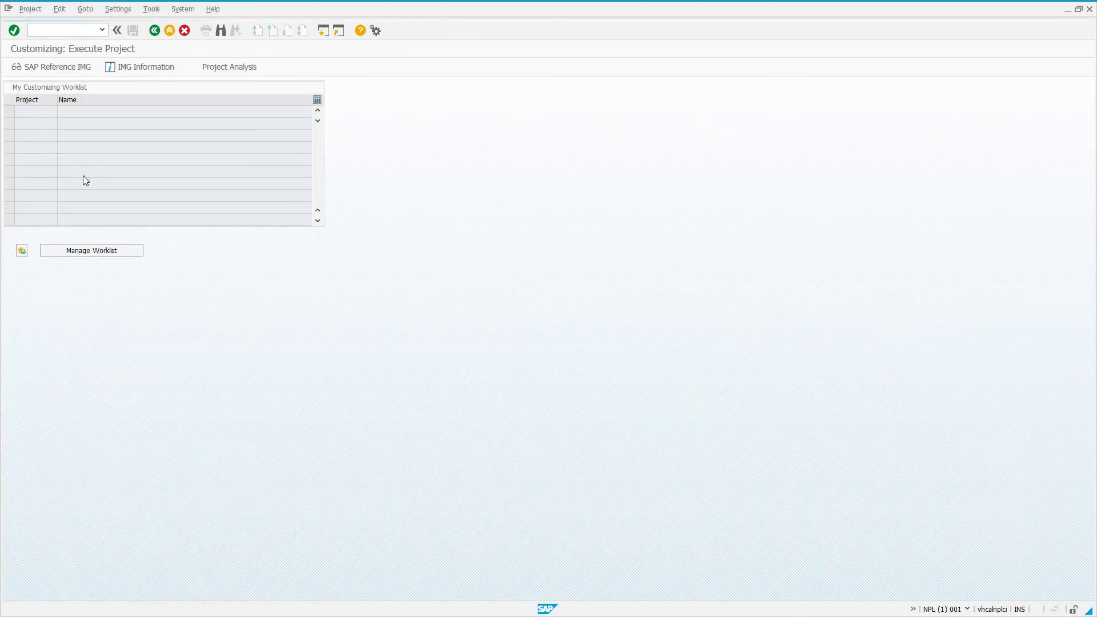
key(F5)
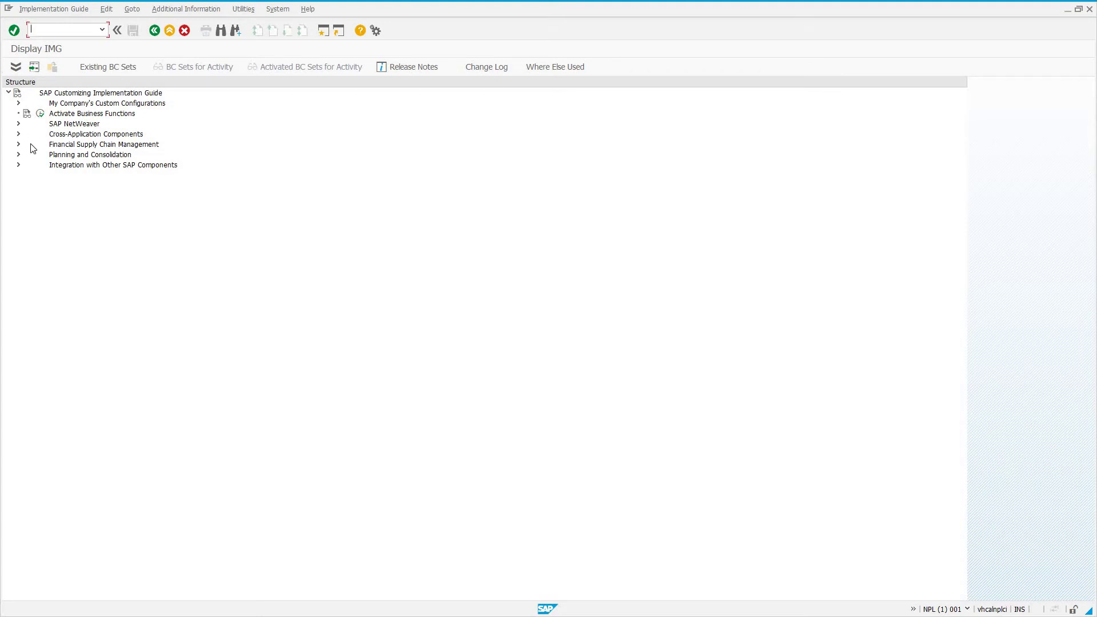
Step: Expand My Company's Custom Configurations, check Call ABAP Data Dictionary's documentation, and execute it
click(18, 124)
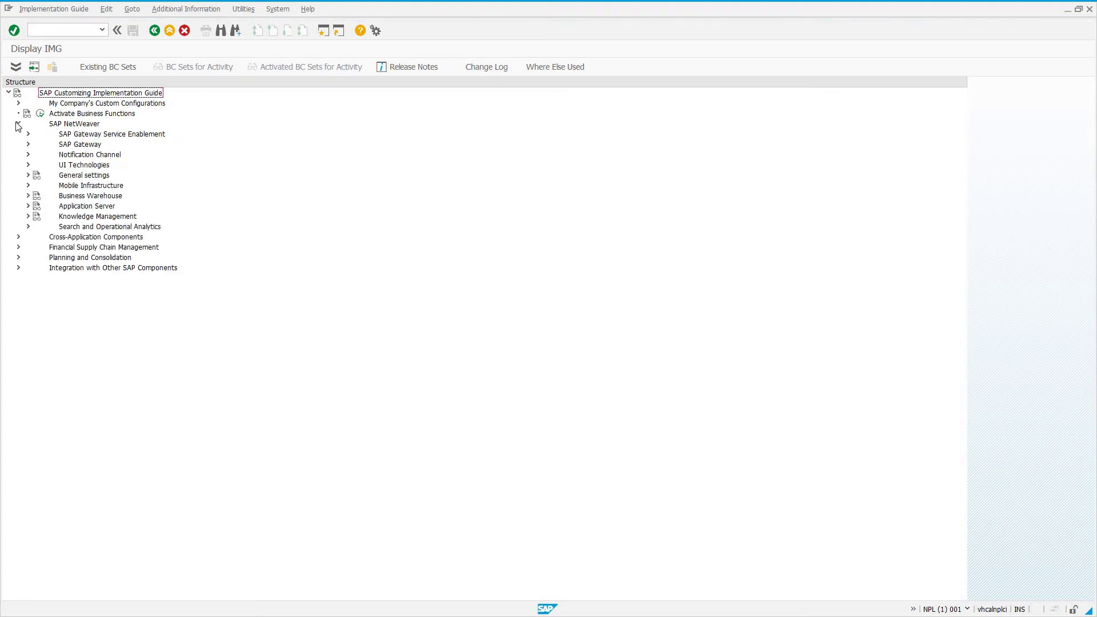
click(18, 124)
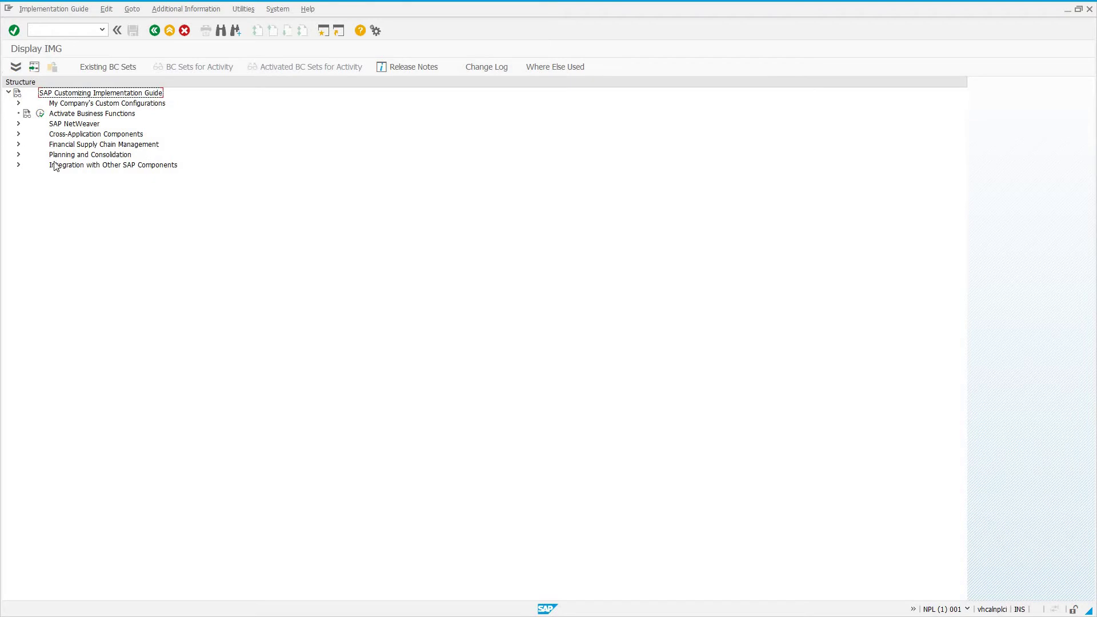
click(67, 106)
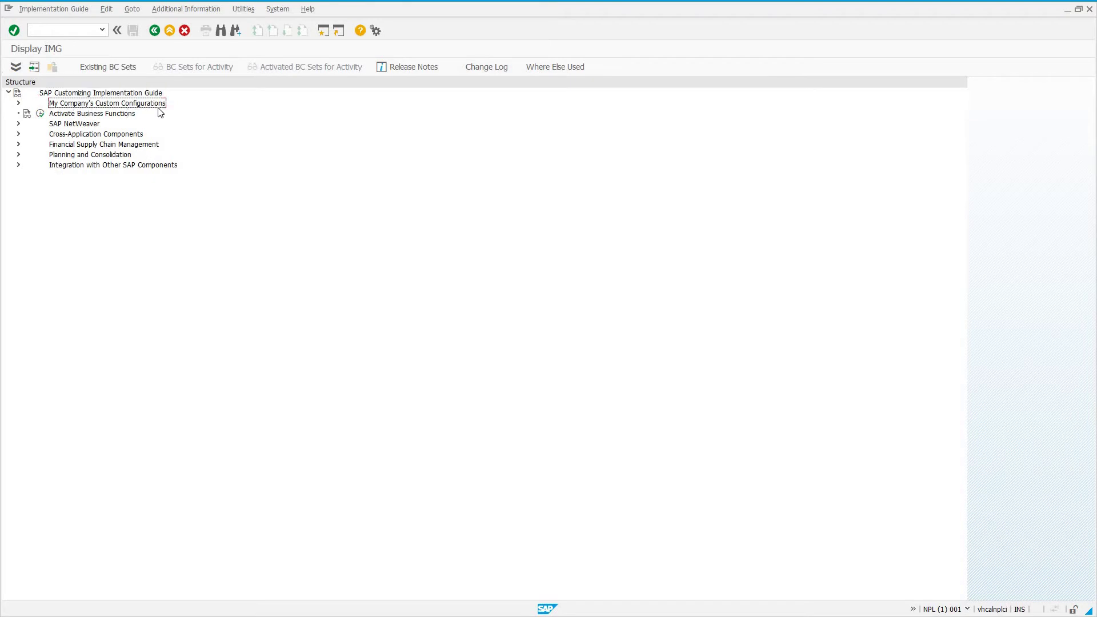
click(19, 104)
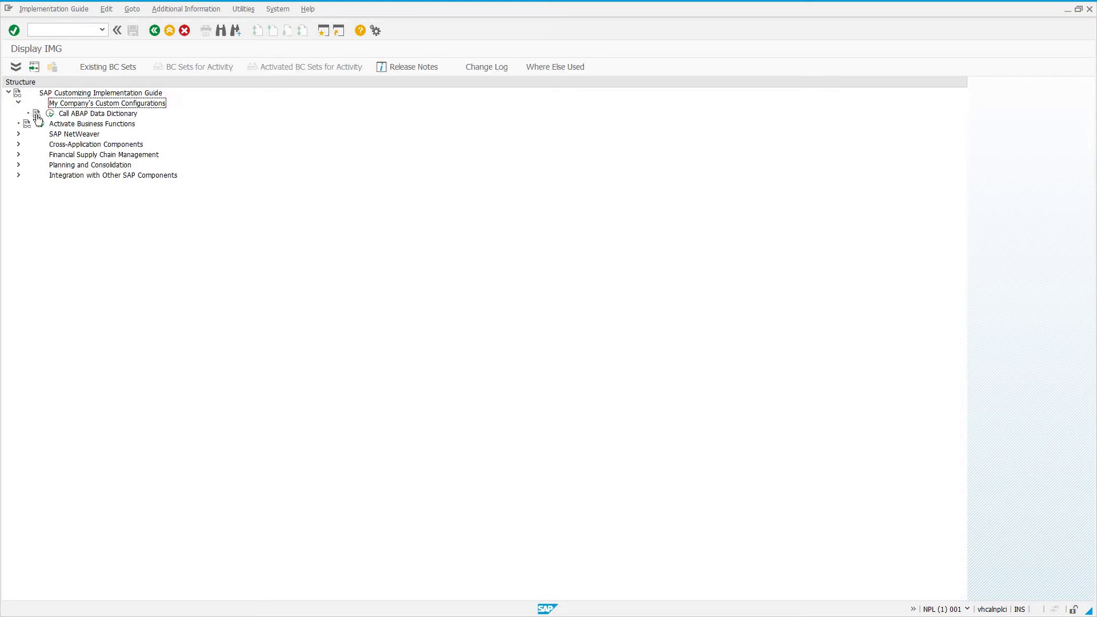
drag(37, 119, 112, 123)
click(36, 114)
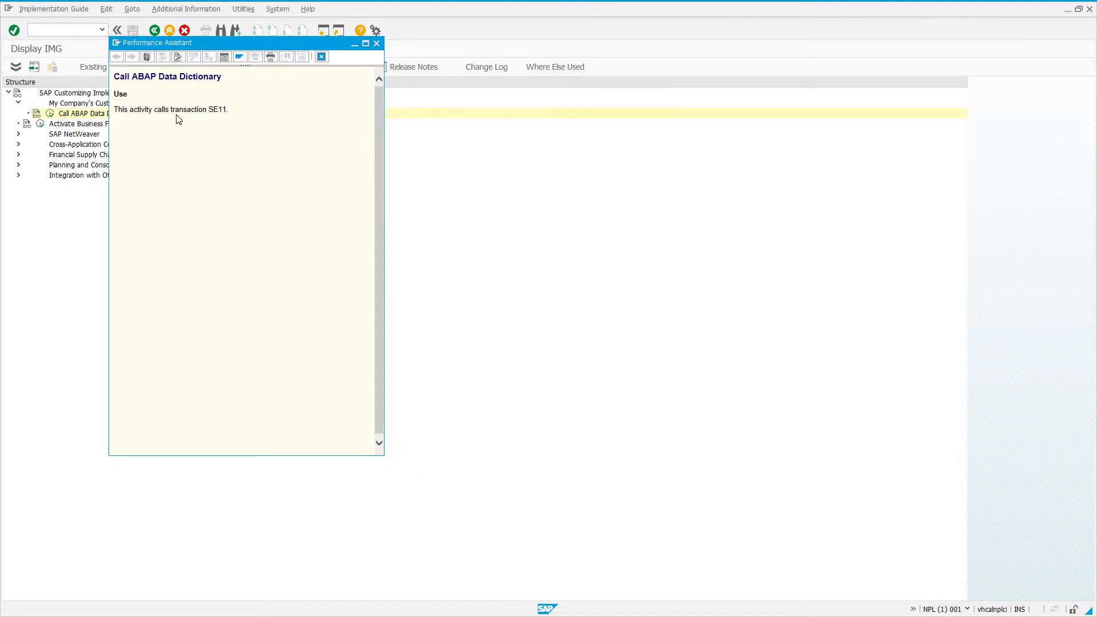
drag(114, 91, 257, 116)
click(377, 43)
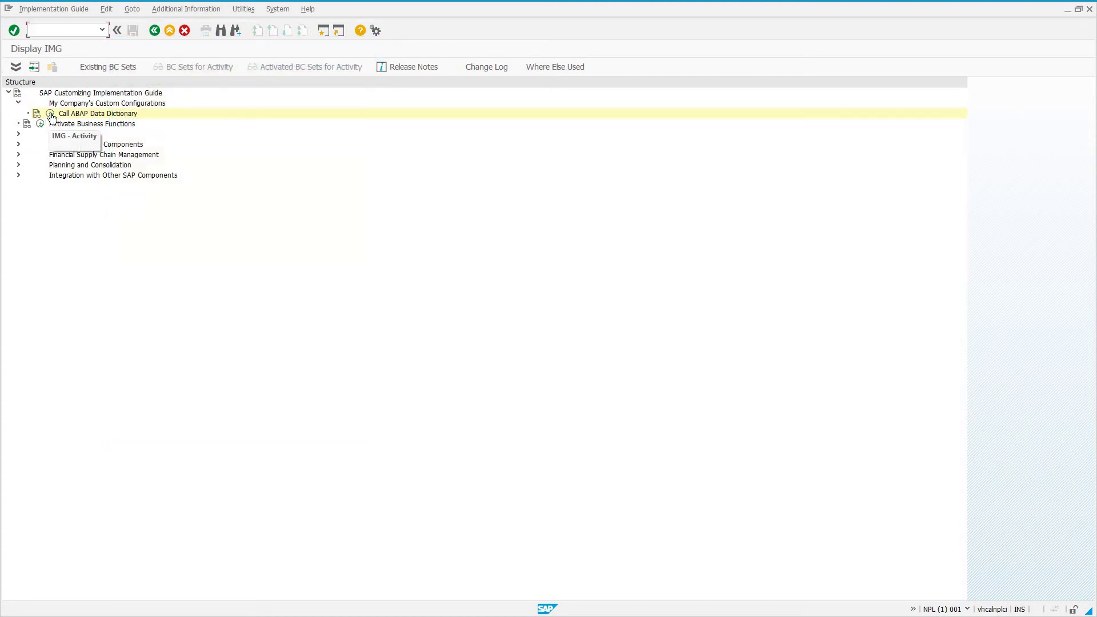
click(50, 114)
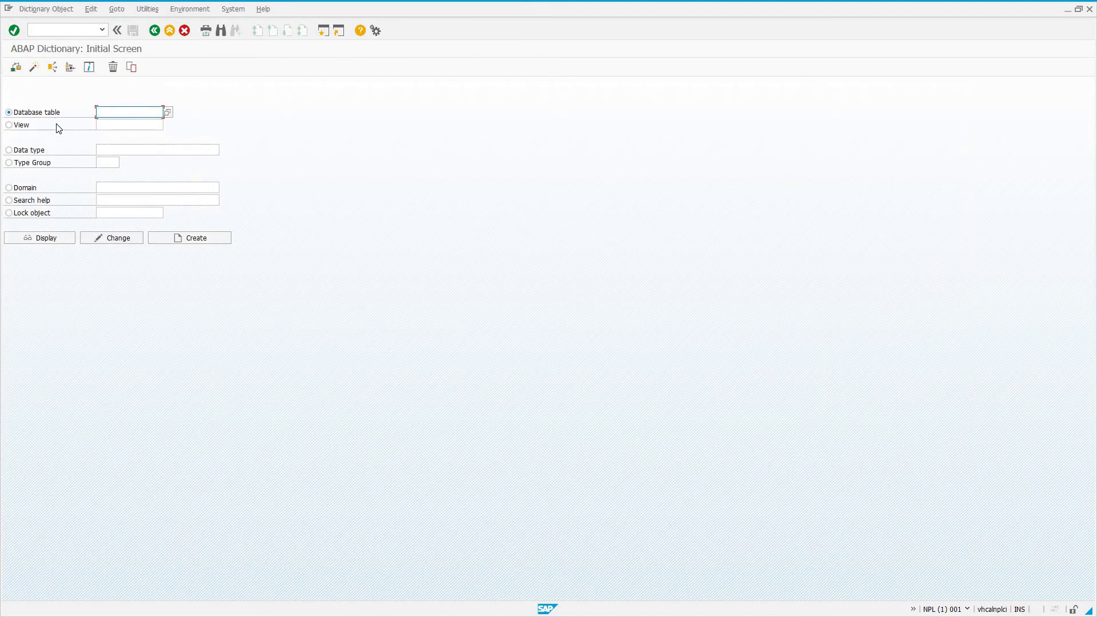
Step: Go back to Easy Access and launch IMG structure maintenance with S_IMG_EXTENSION
click(155, 30)
click(154, 30)
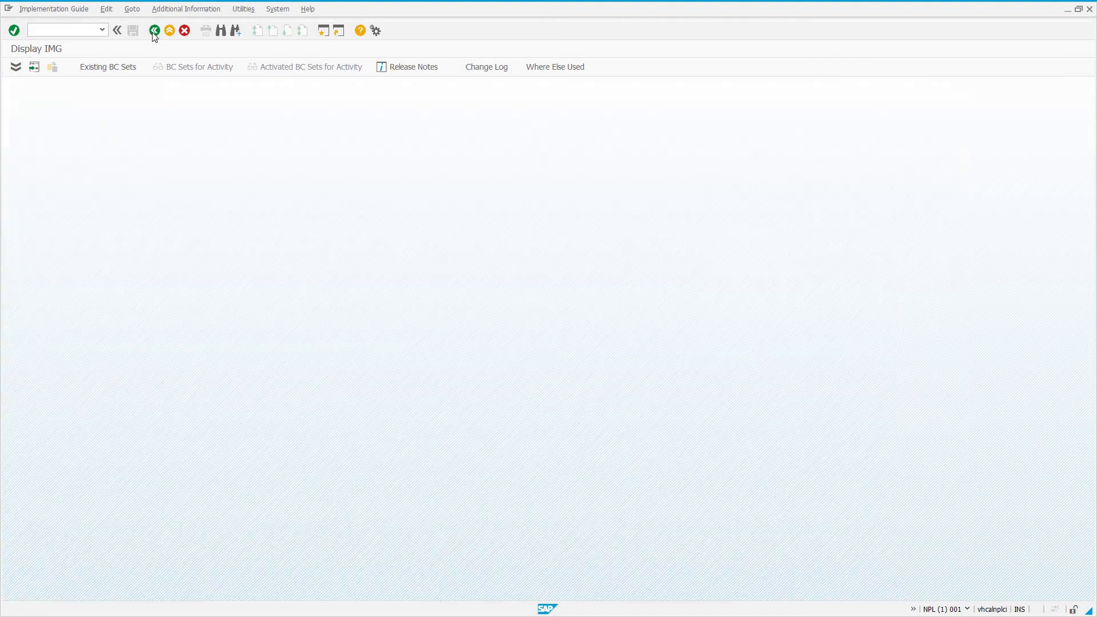
key(F3)
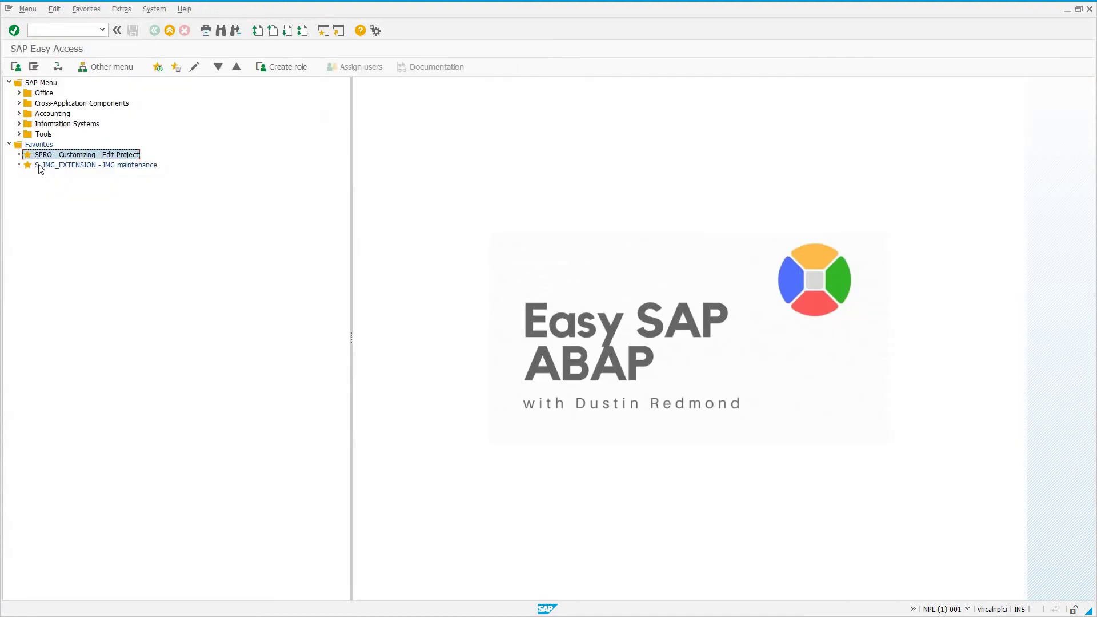
key(Down)
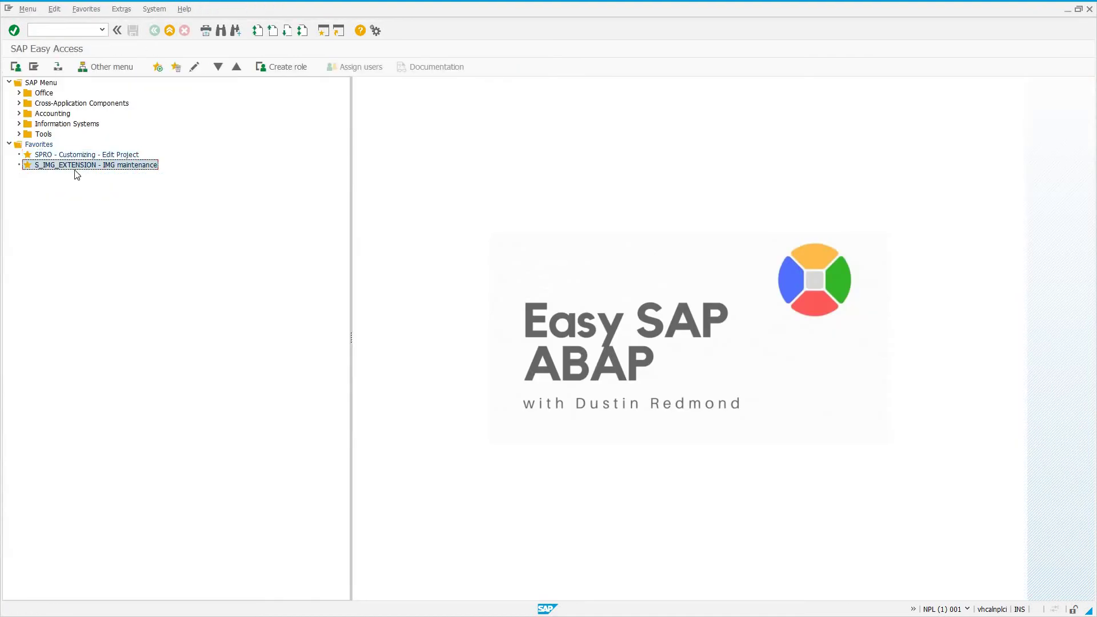
double_click(83, 165)
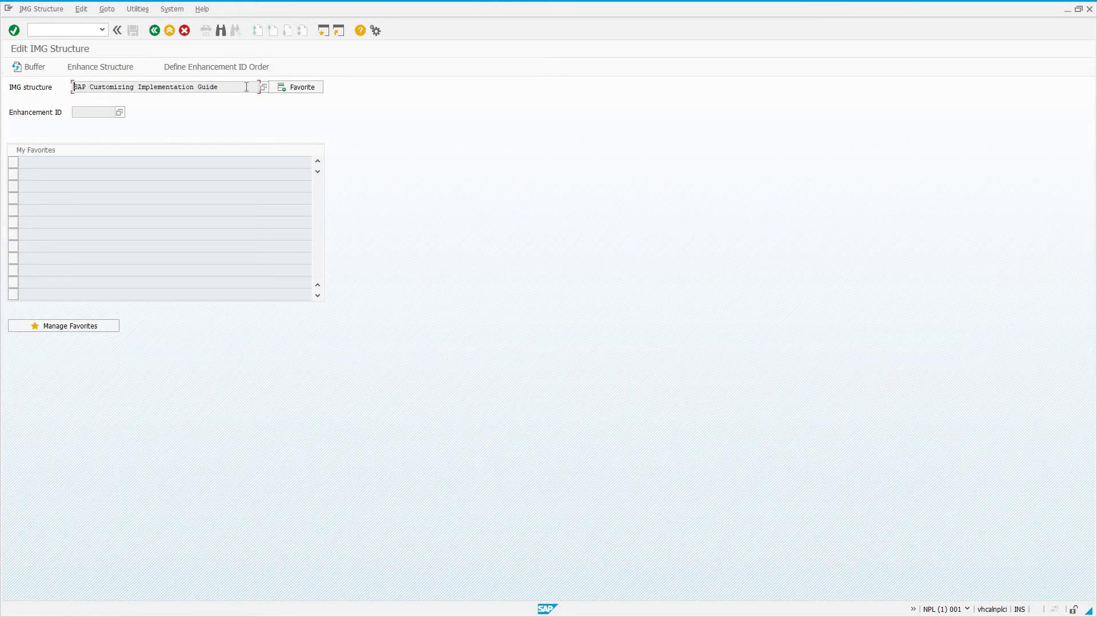
Step: Add the SAP Customizing Implementation Guide structure to My Favorites
triple_click(142, 85)
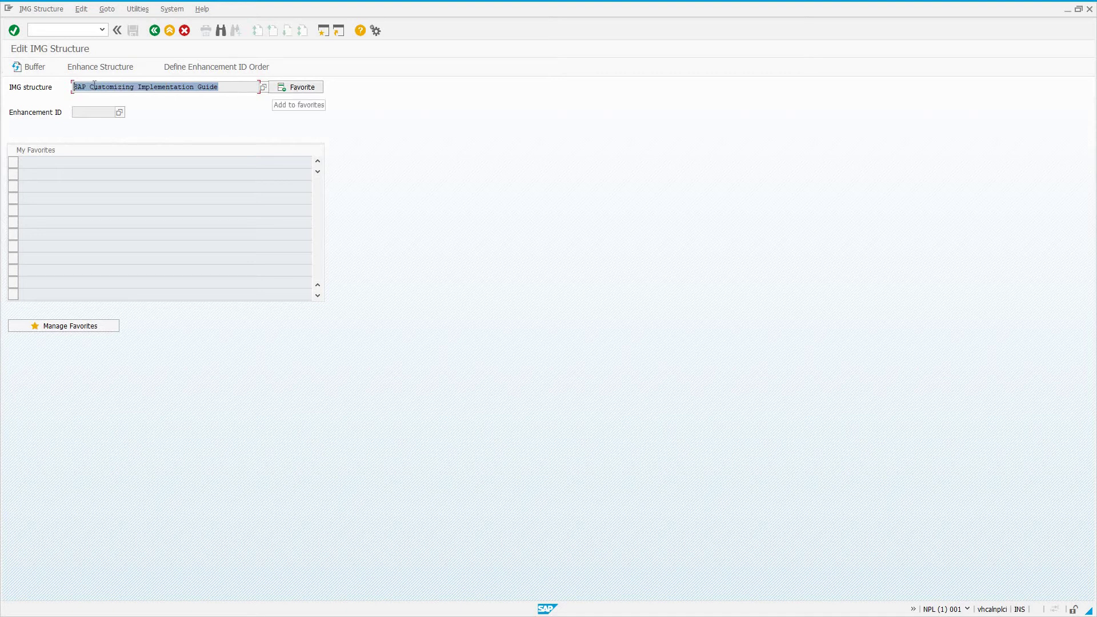
click(265, 101)
click(275, 90)
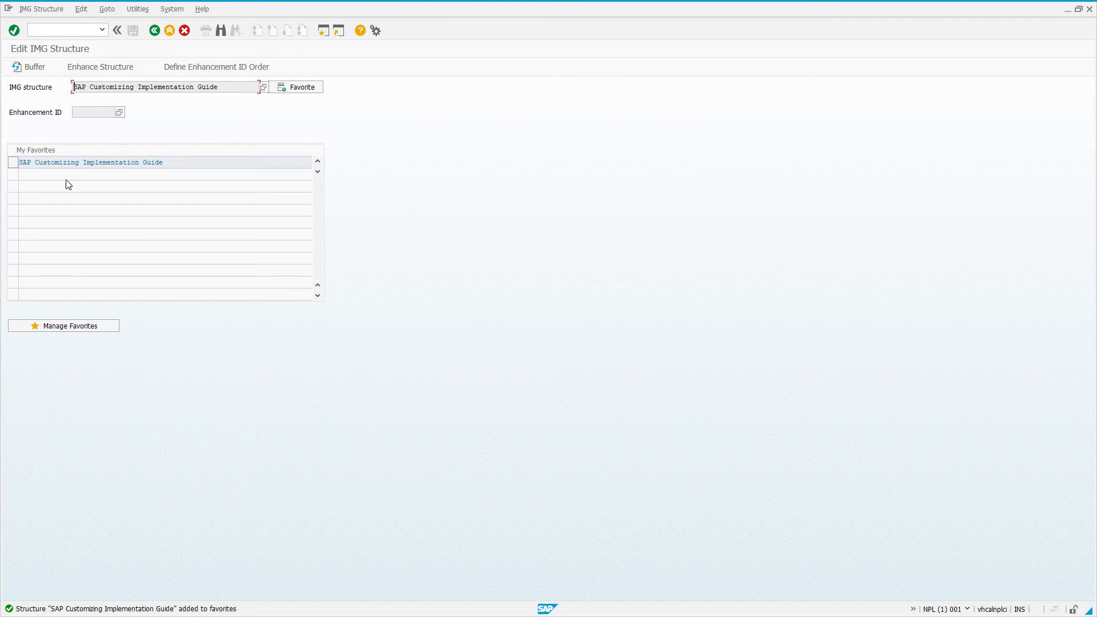
triple_click(132, 87)
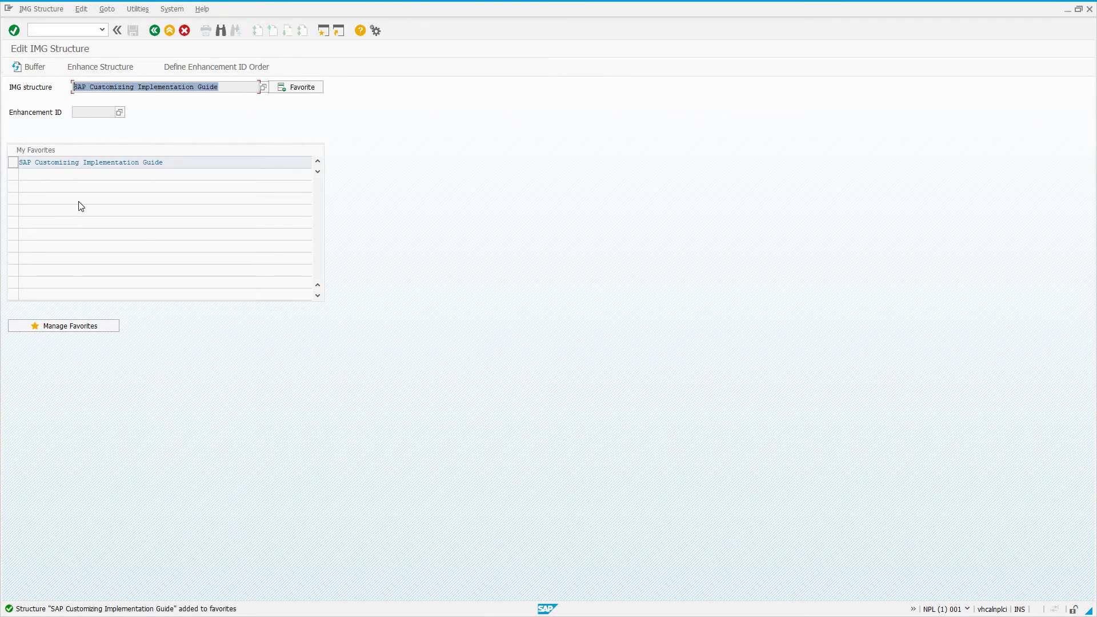
click(32, 162)
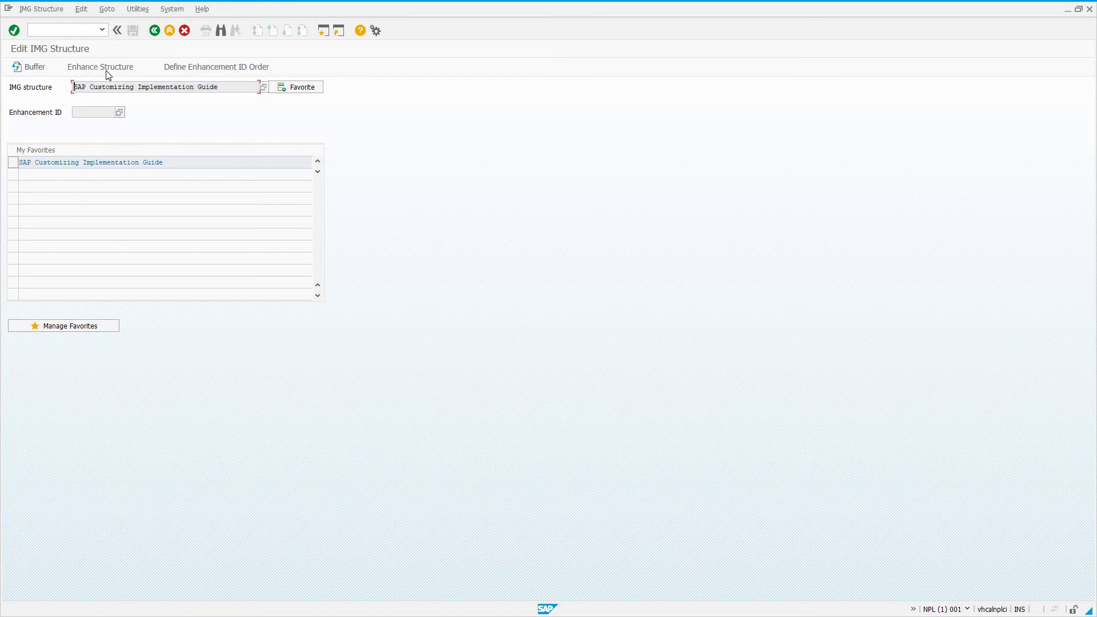
Step: Choose ZMYCOMPANY as the enhancement ID from the F4 list
click(120, 113)
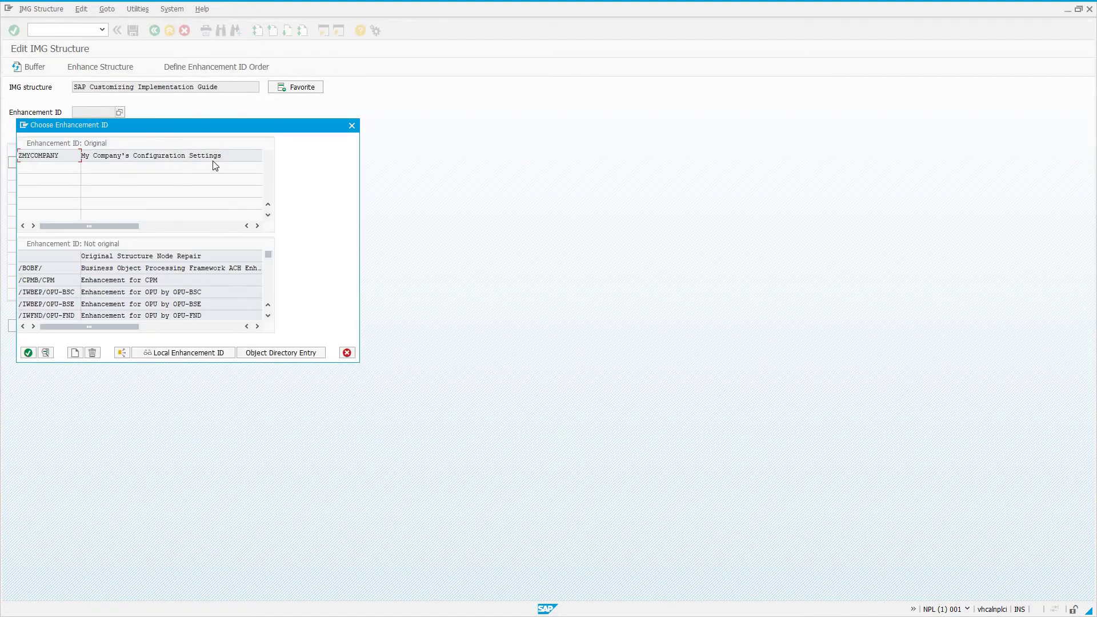
drag(221, 156, 77, 171)
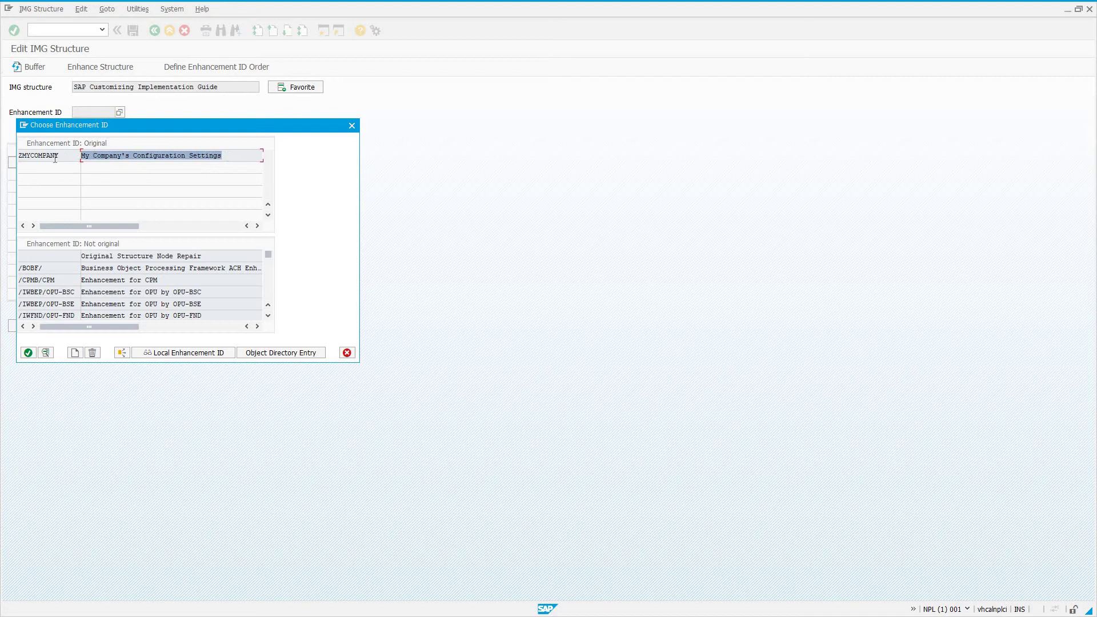
double_click(55, 158)
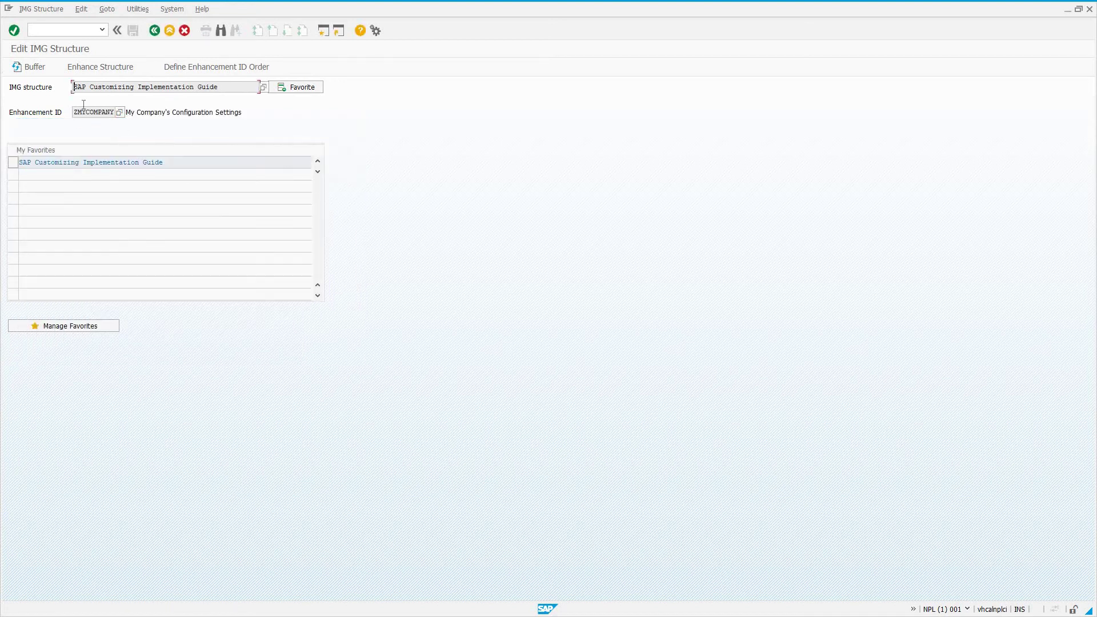
Step: In Enhance Structure mode, insert 'Sales & Distribution' as a subnode of My Company's Custom Configurations
click(91, 66)
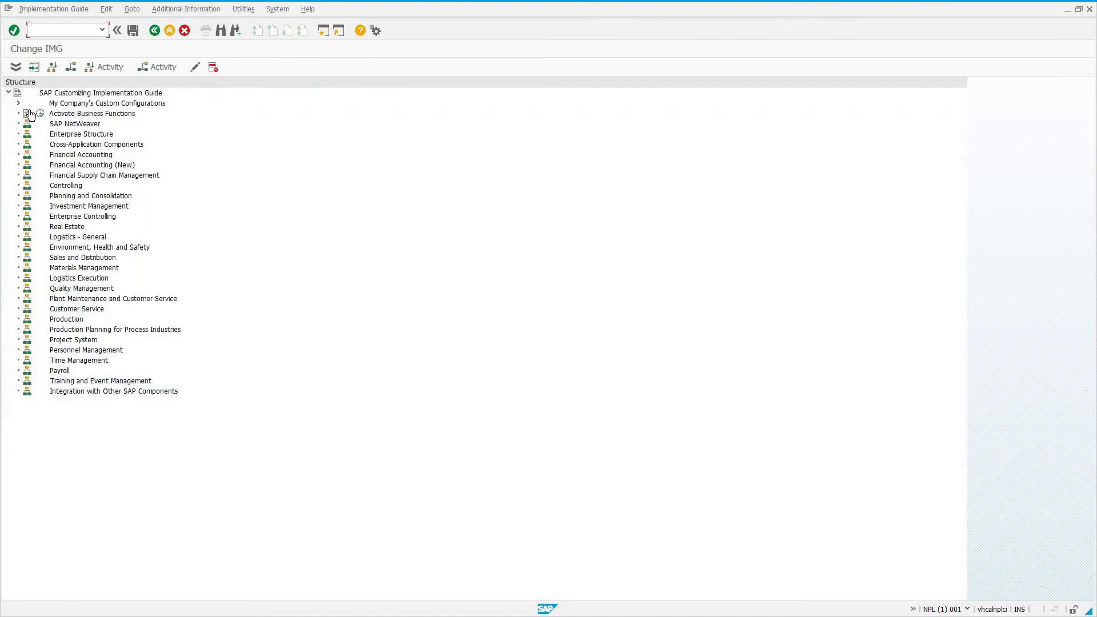
click(19, 103)
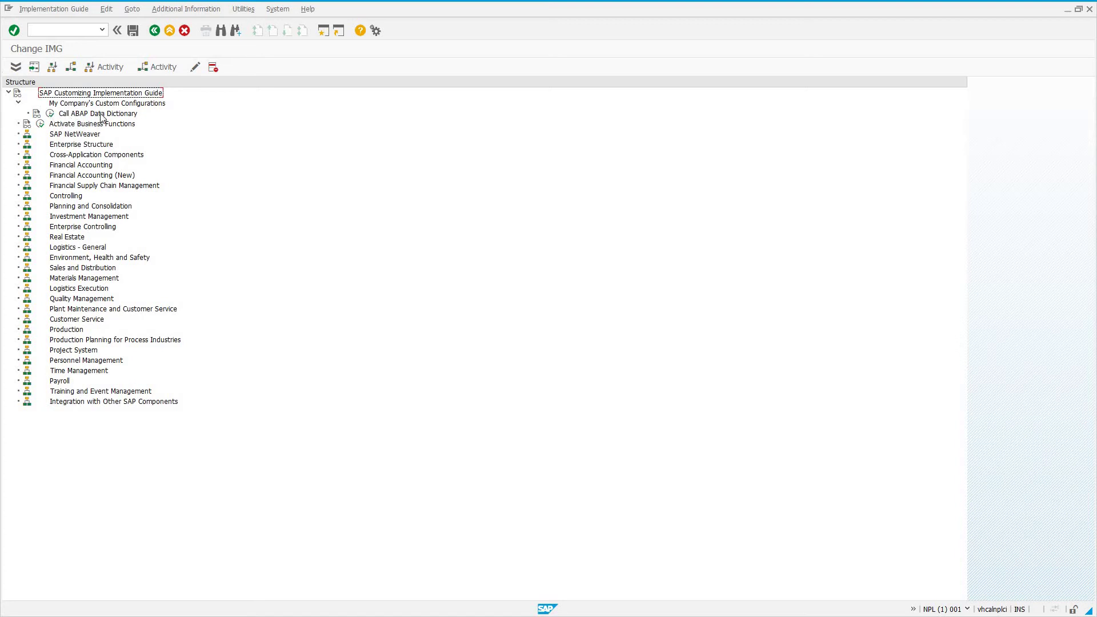
click(101, 114)
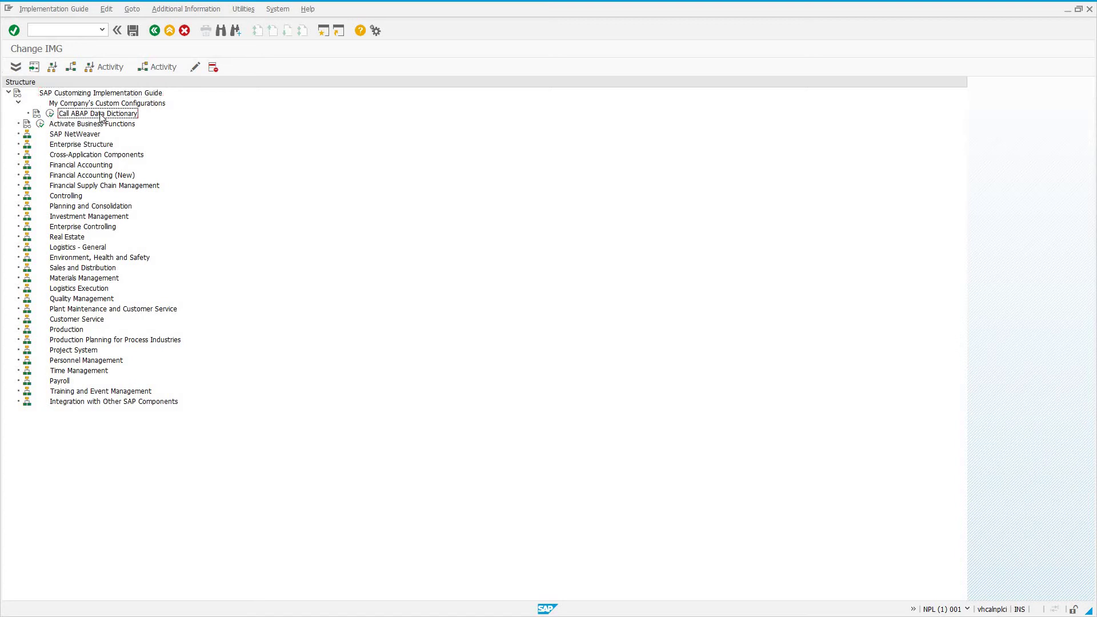
click(67, 104)
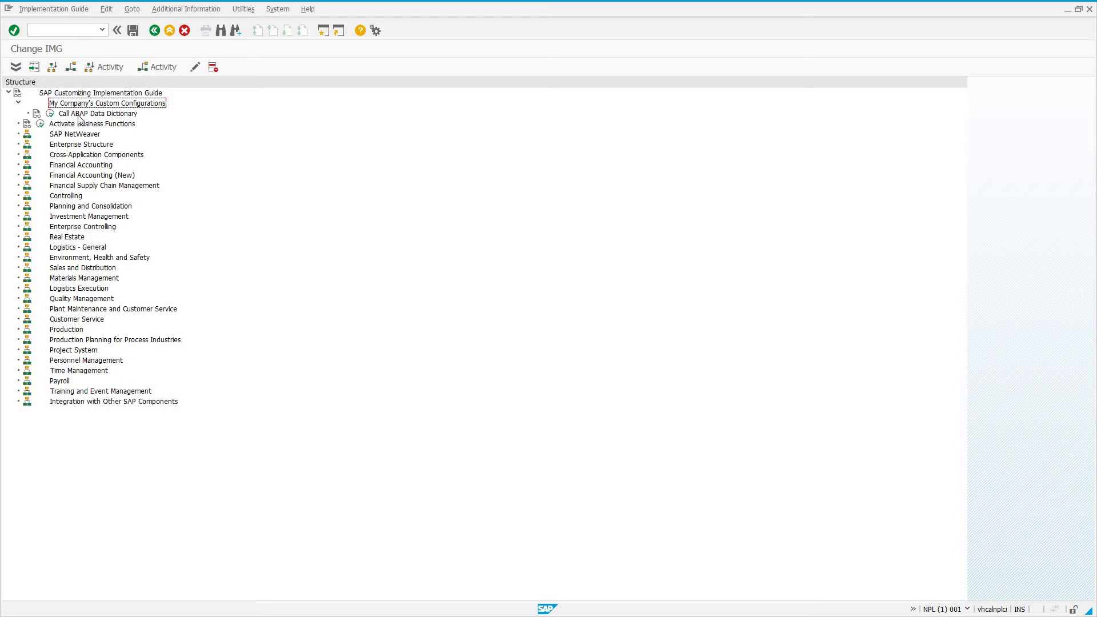
click(53, 67)
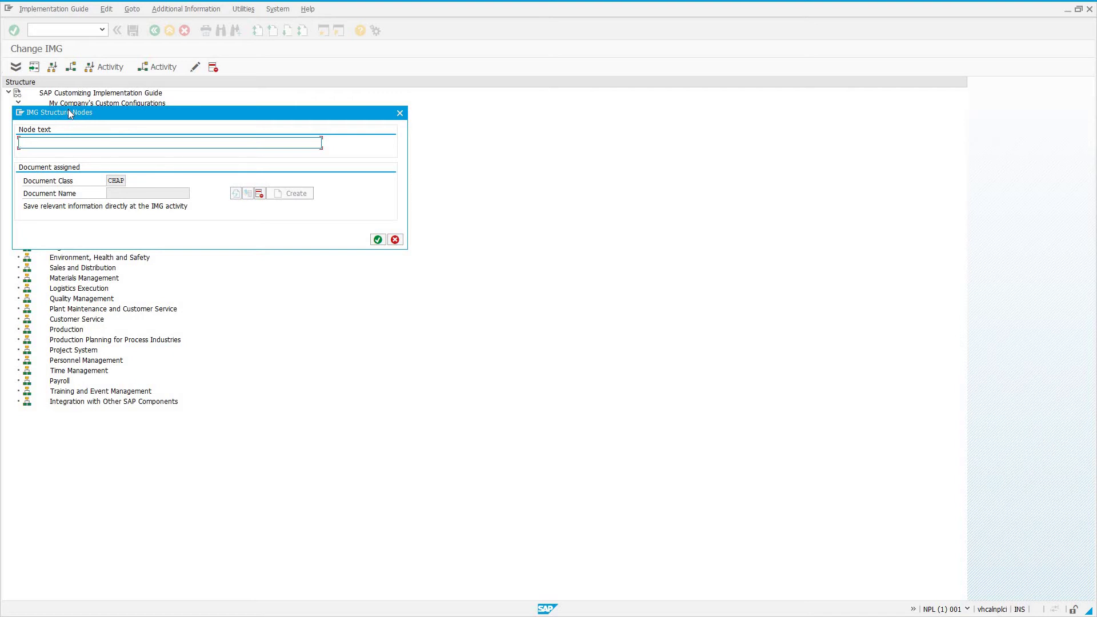
text(My C)
key(BackSpace)
key(BackSpace)
key(BackSpace)
key(BackSpace)
text(Sales & Distribution)
key(Return)
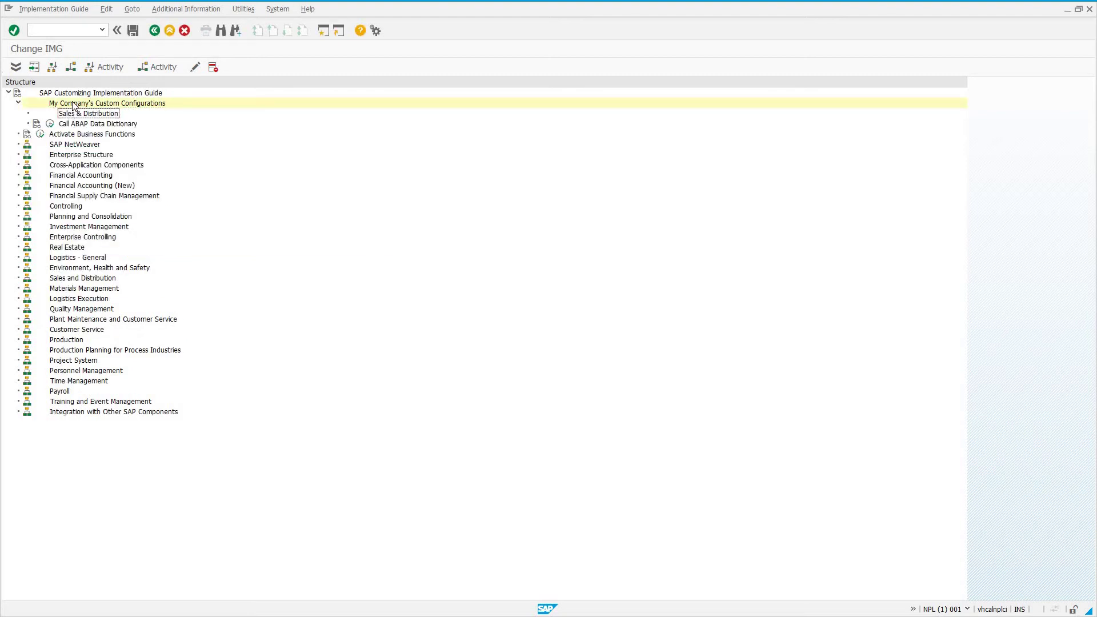
Step: Insert a 'Financial Accounting' subnode under My Company's Custom Configurations
click(73, 106)
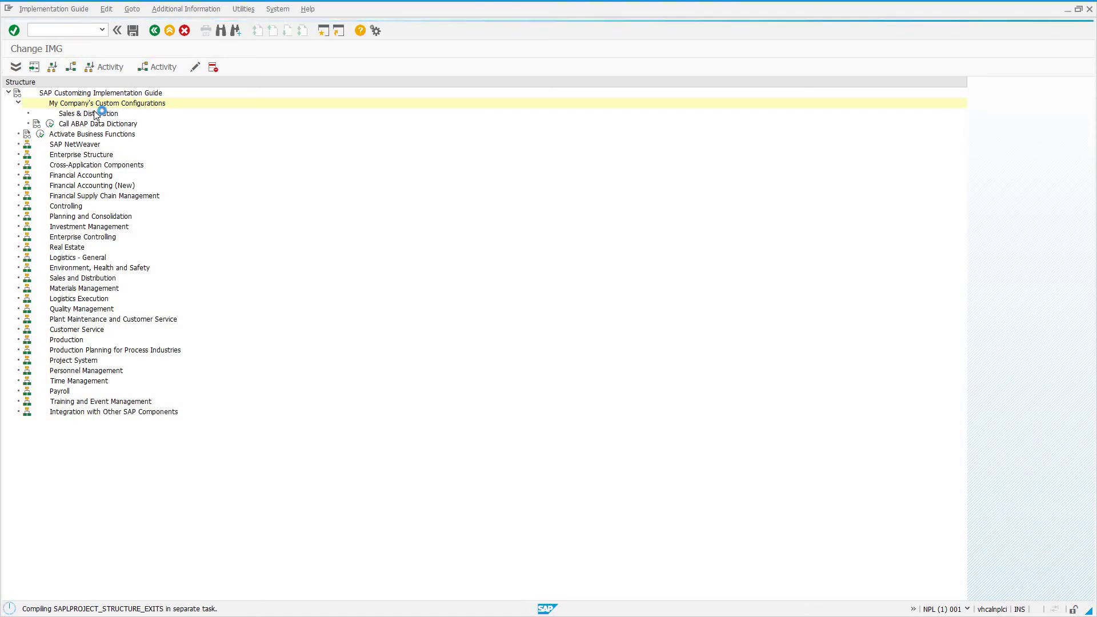
click(79, 105)
click(51, 67)
text(Financi)
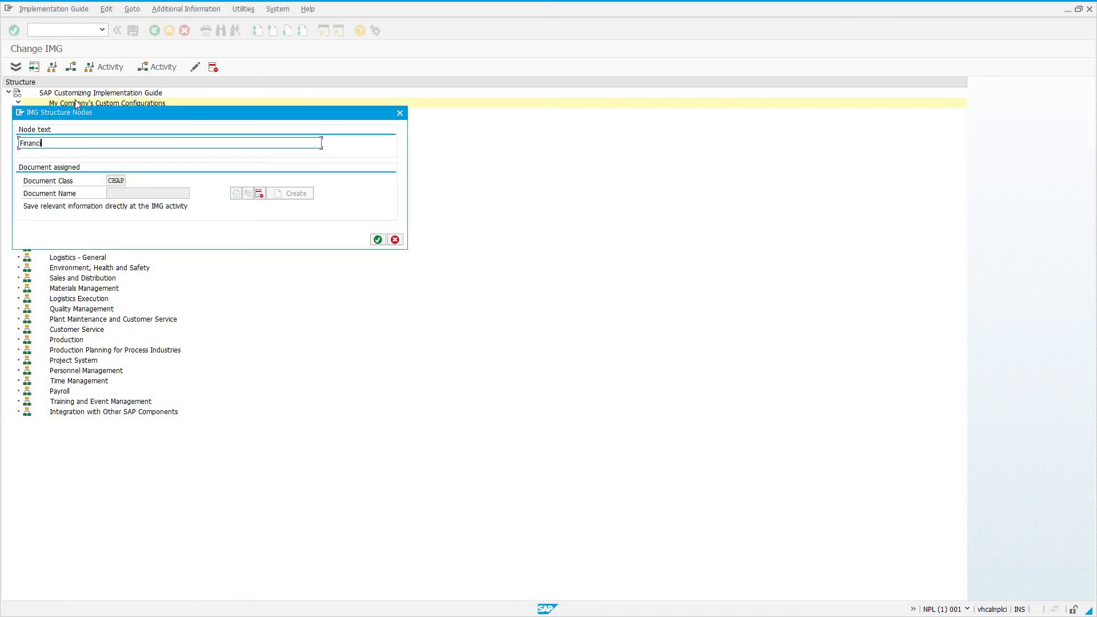
text(al Accounting)
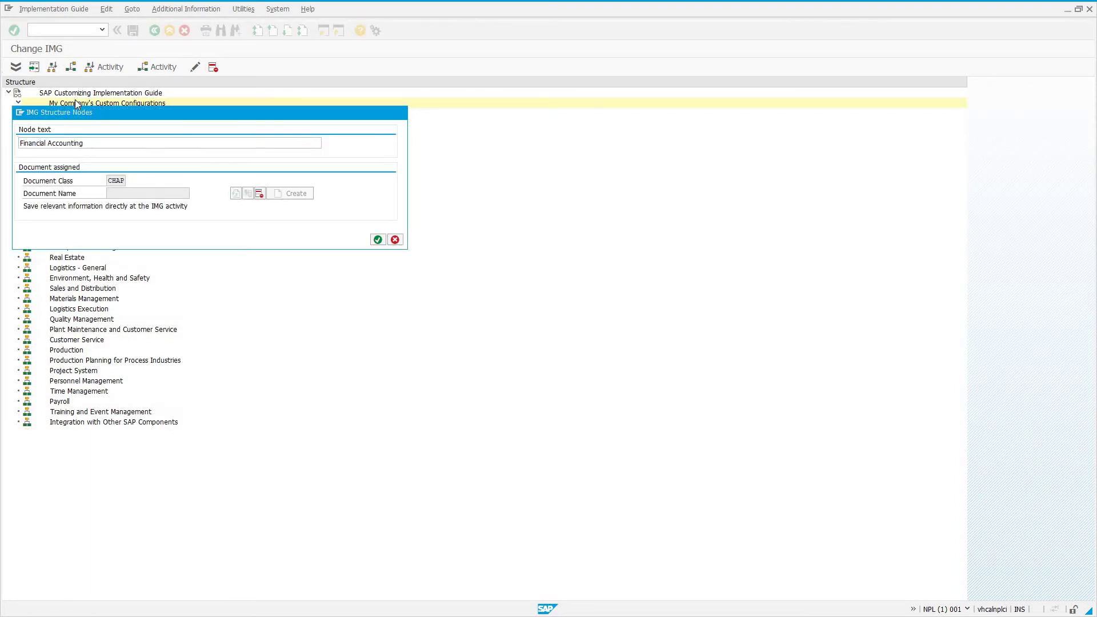
key(Return)
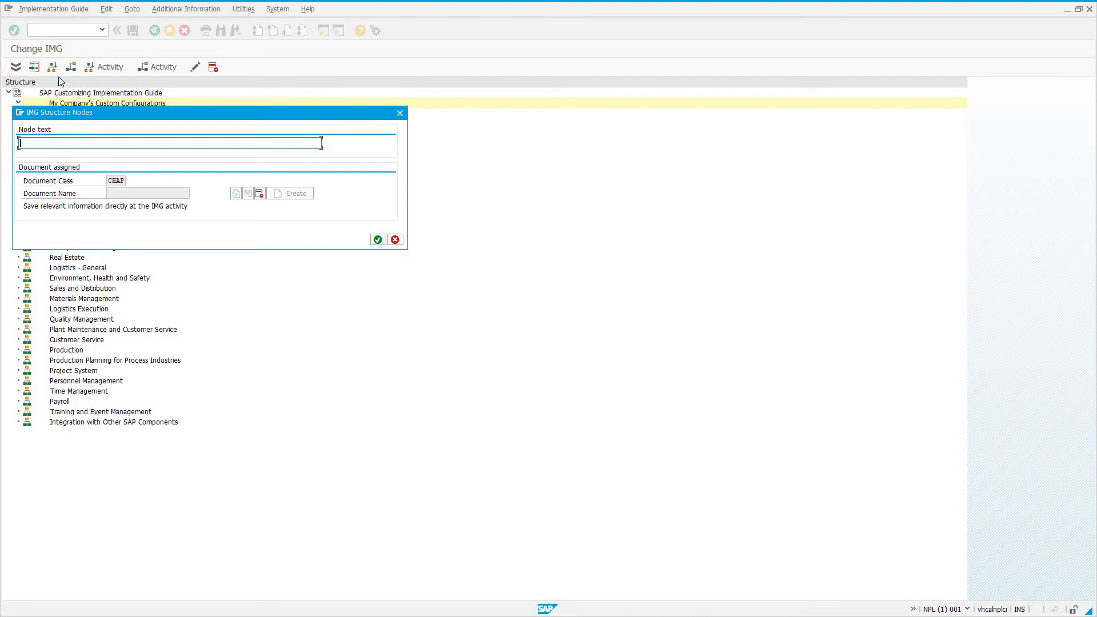
Step: Add a 'Project System' subnode and check the order of the three new nodes
text(Project System)
key(Return)
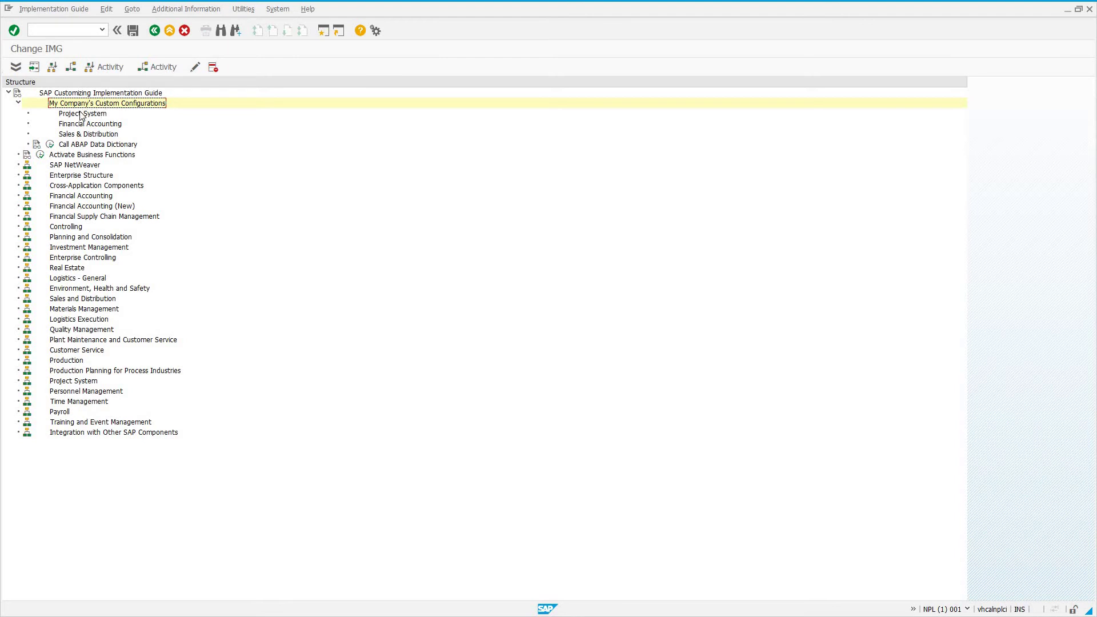
click(84, 113)
click(69, 115)
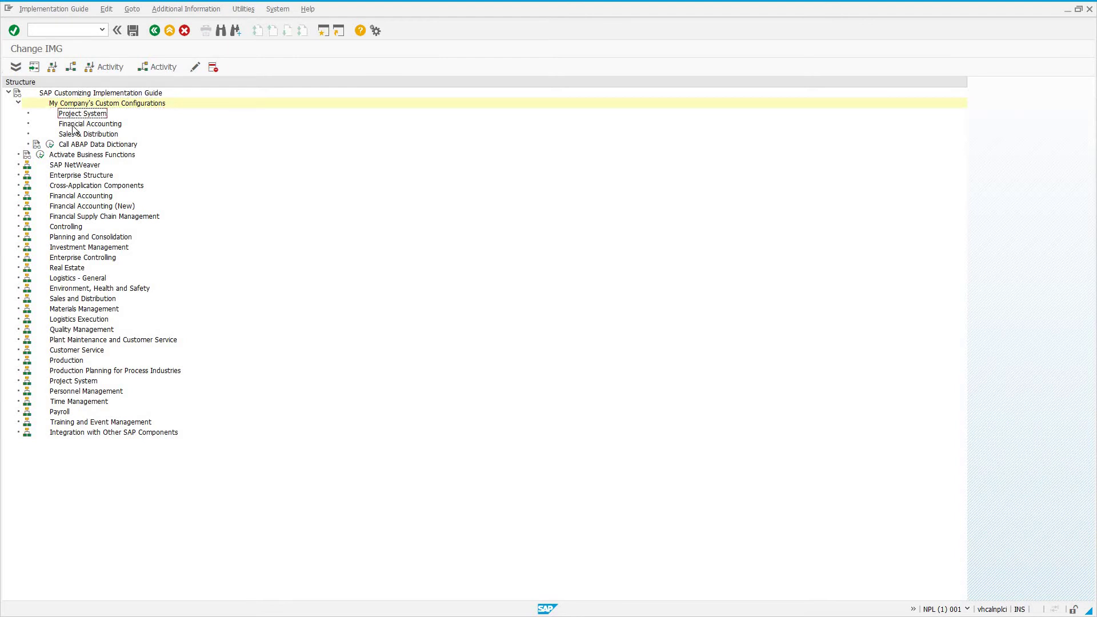
click(85, 127)
click(91, 134)
key(Up)
key(Up)
click(101, 137)
Step: Insert a 'BASIS' subnode under My Company's Custom Configurations
click(83, 104)
click(56, 70)
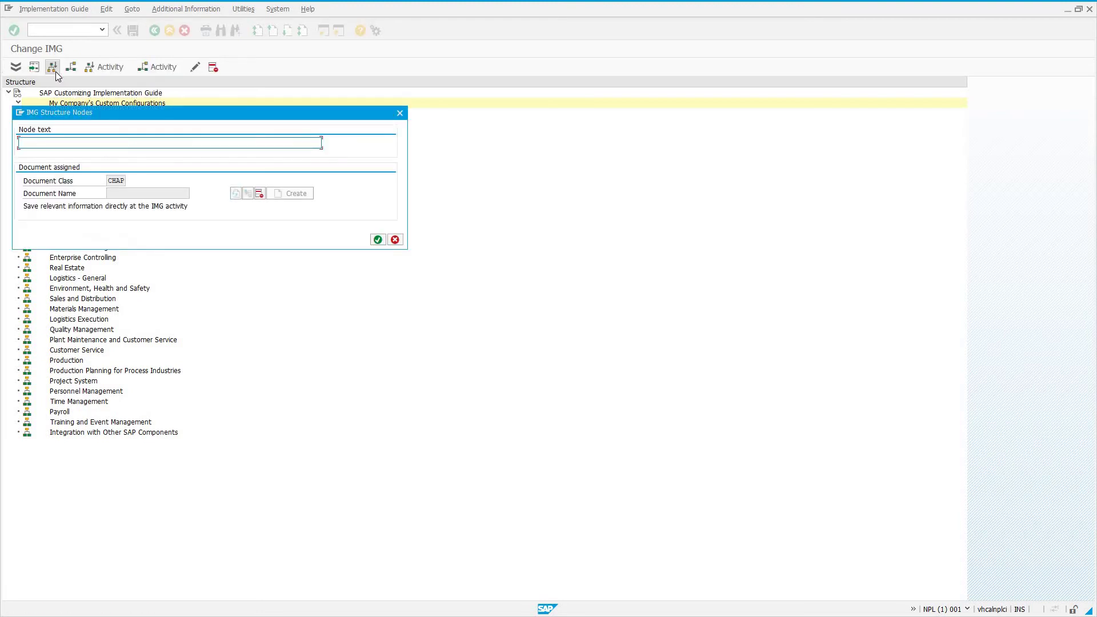
text(BASIS)
key(Return)
Step: Add a 'User Management' subnode beneath BASIS
click(68, 114)
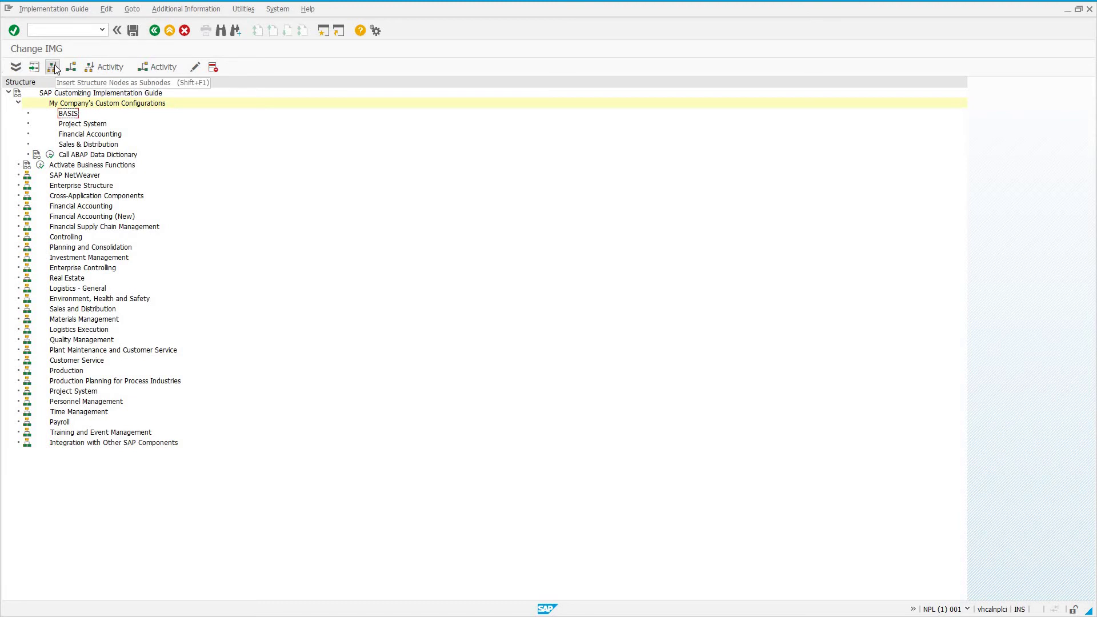
click(54, 68)
text(User Management)
key(Return)
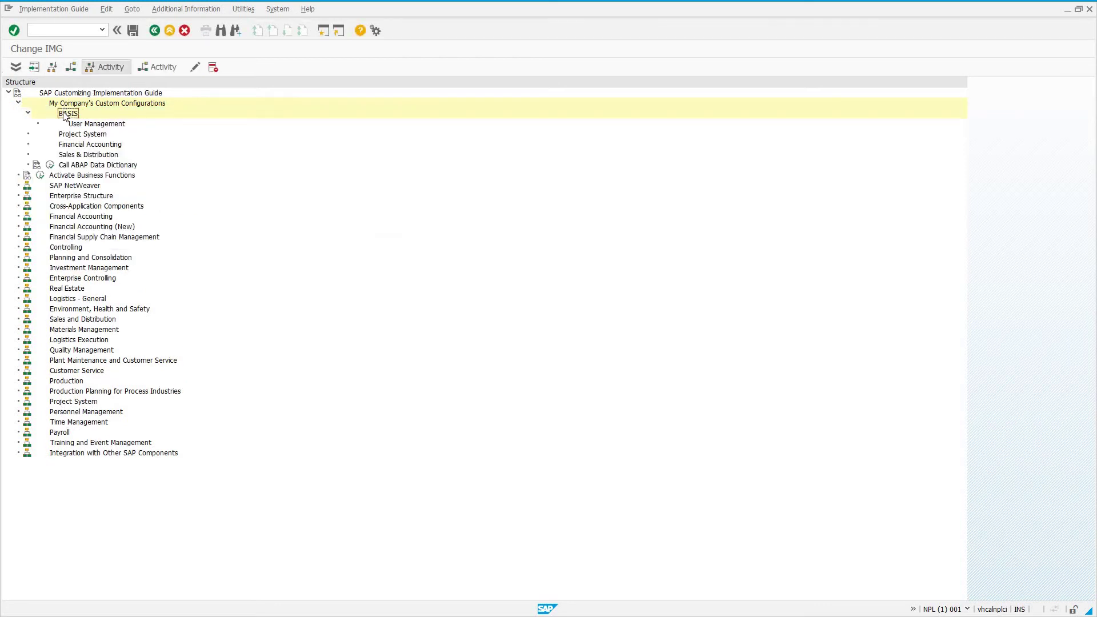
click(80, 124)
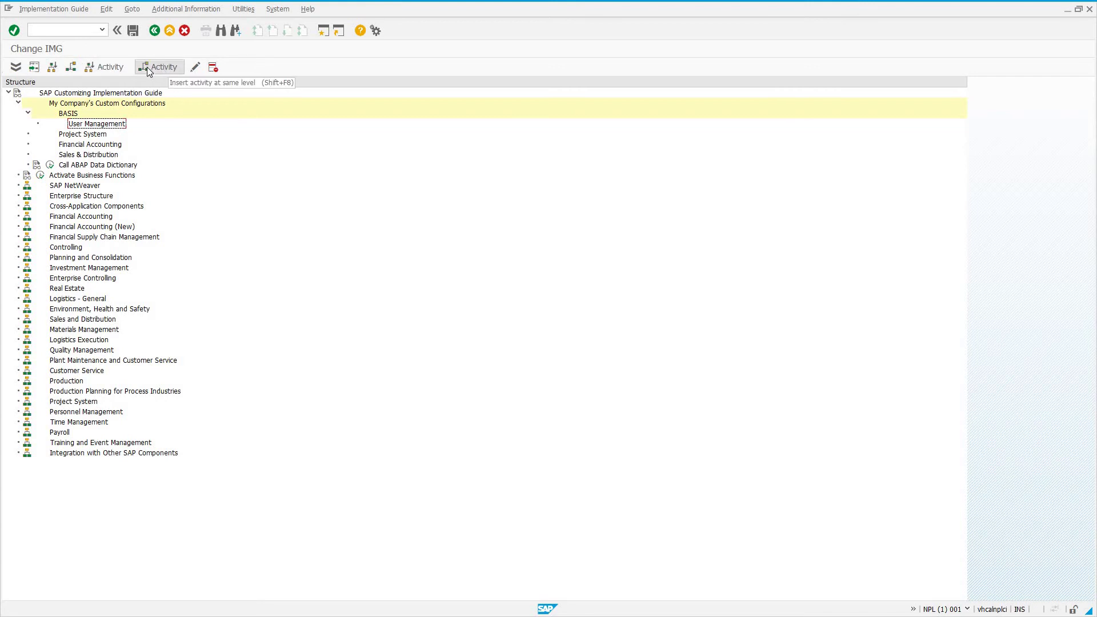
Step: Create a User Management activity with ID ZSU01D and name 'Display user'
click(108, 67)
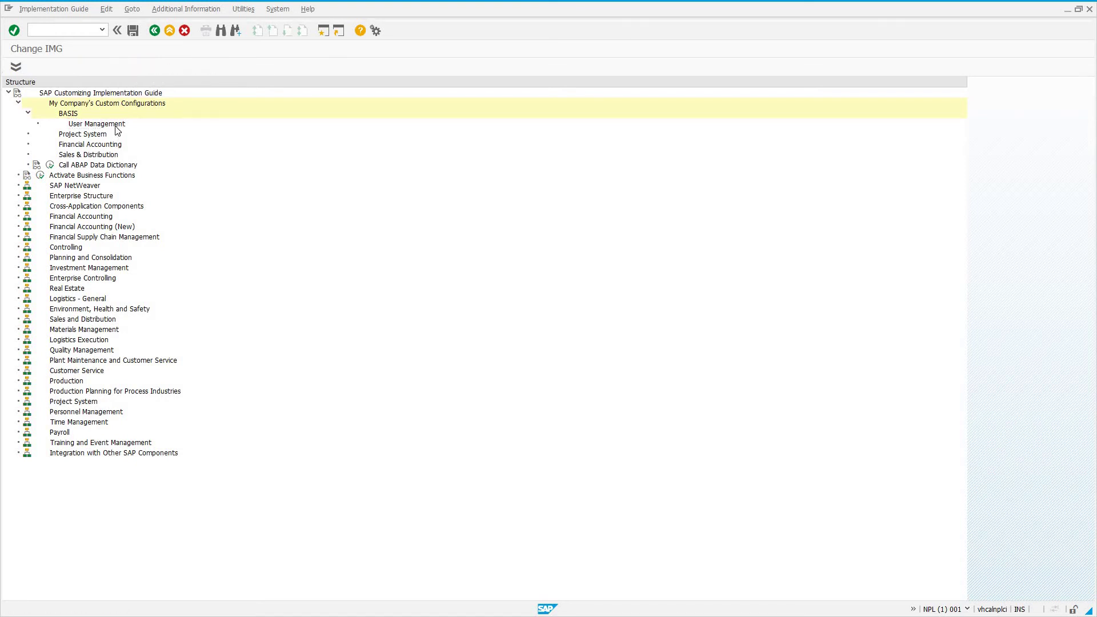
key(F3)
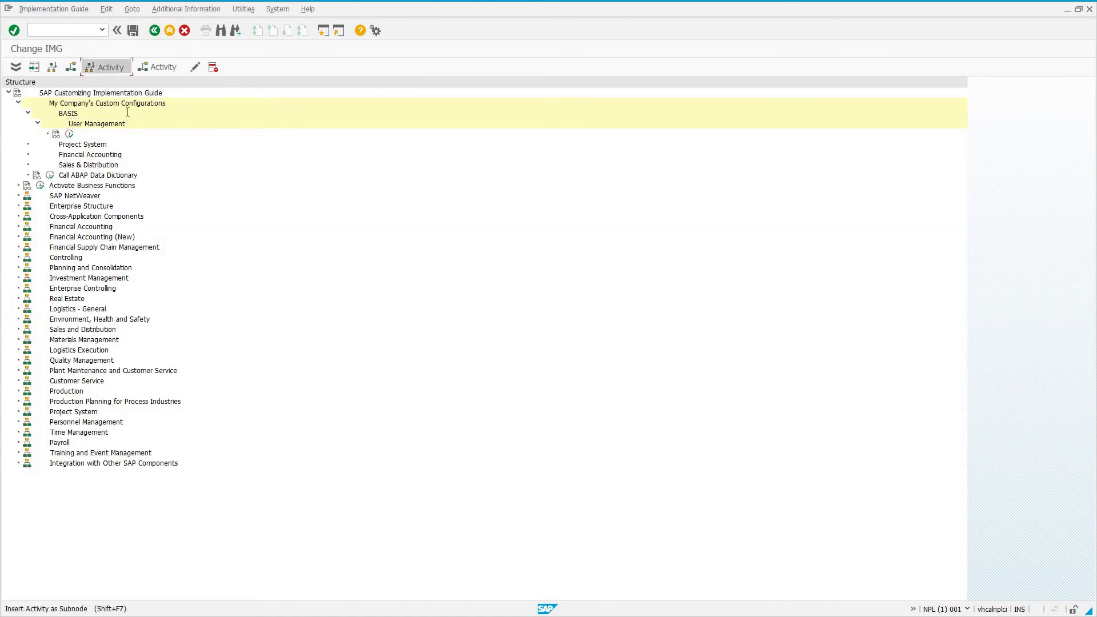
click(111, 67)
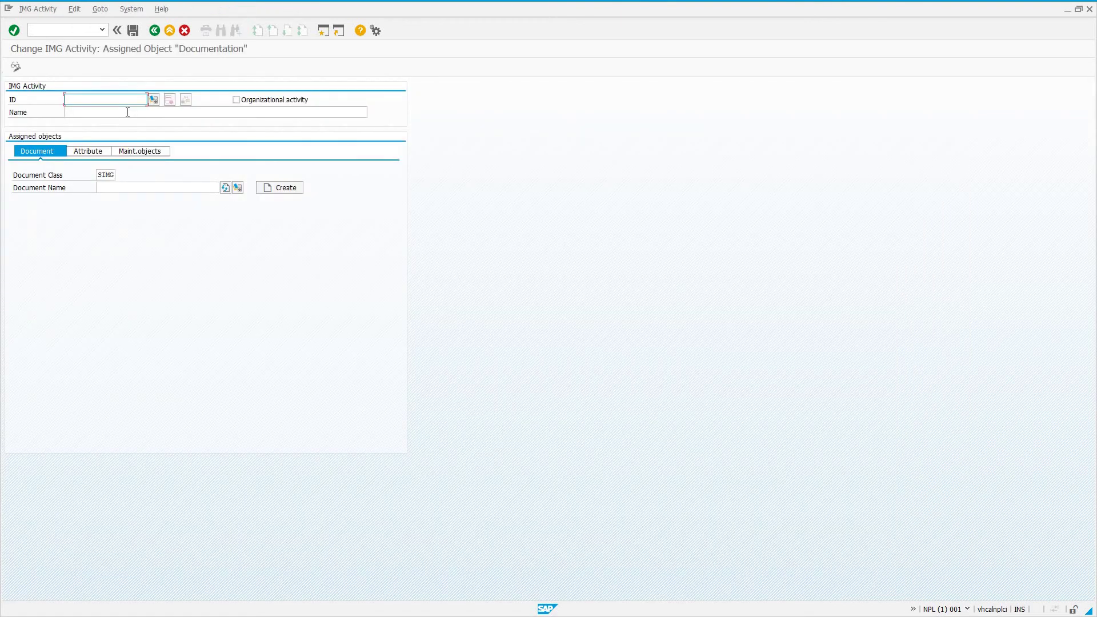
text(ZSU)
click(127, 112)
click(127, 112)
text(Display user)
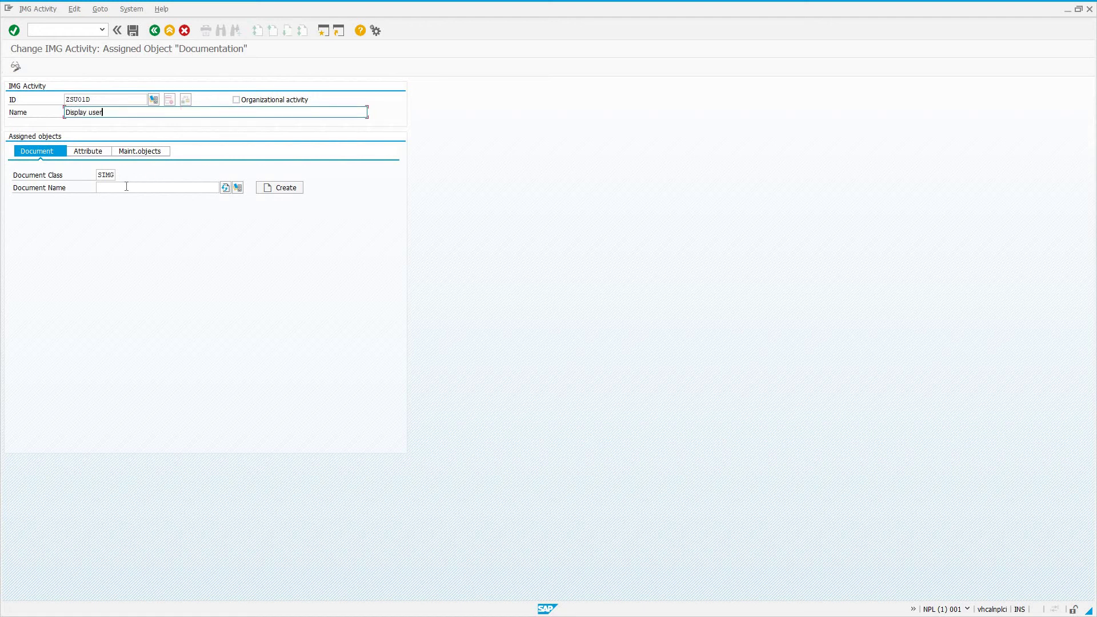
click(125, 186)
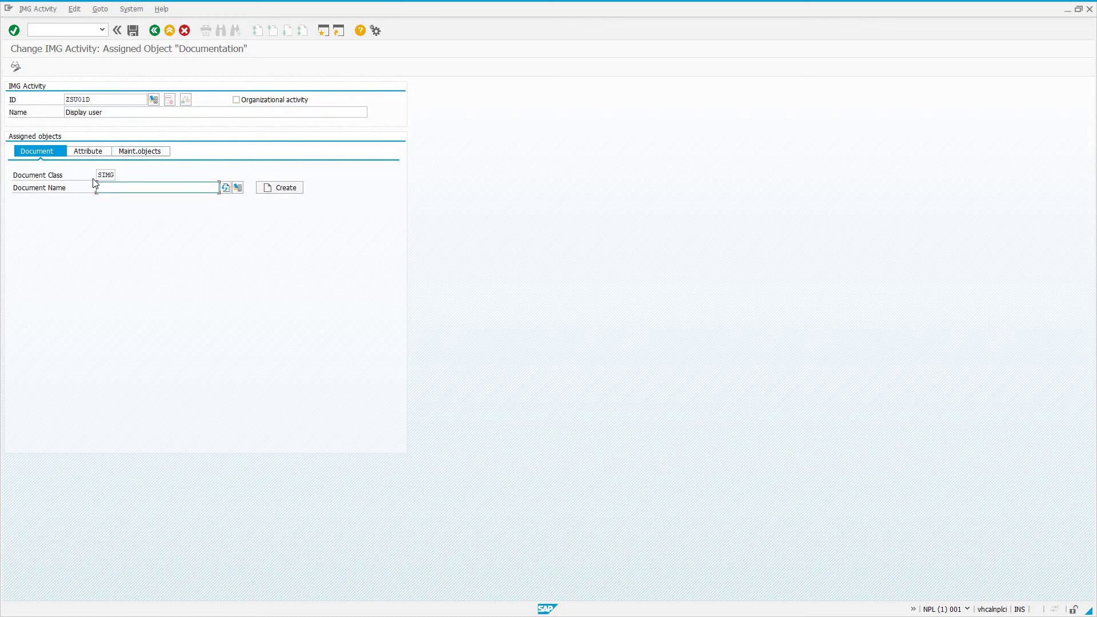
Step: Set the maintenance object ID to ZSU01D with name 'Display object'
click(134, 152)
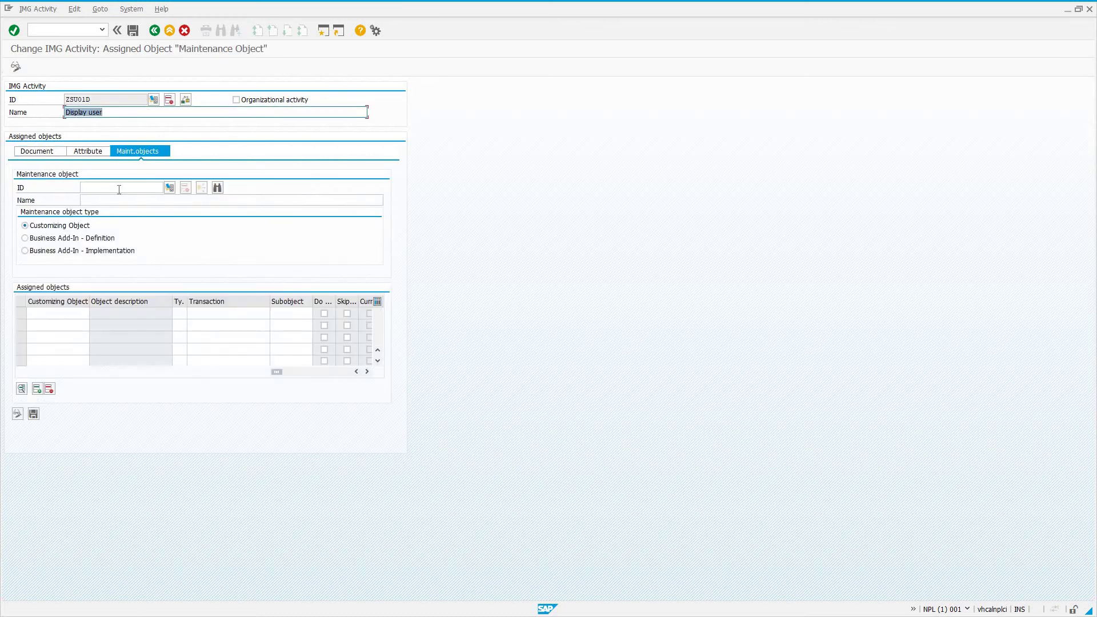
click(121, 188)
text(ZSU)
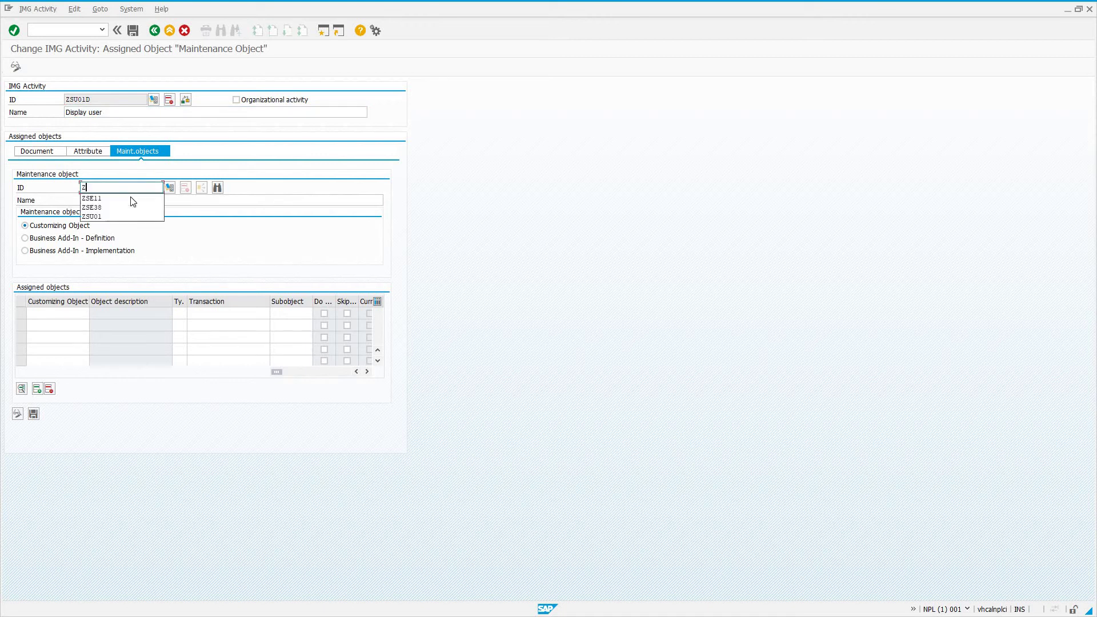
click(131, 198)
text(D)
click(131, 197)
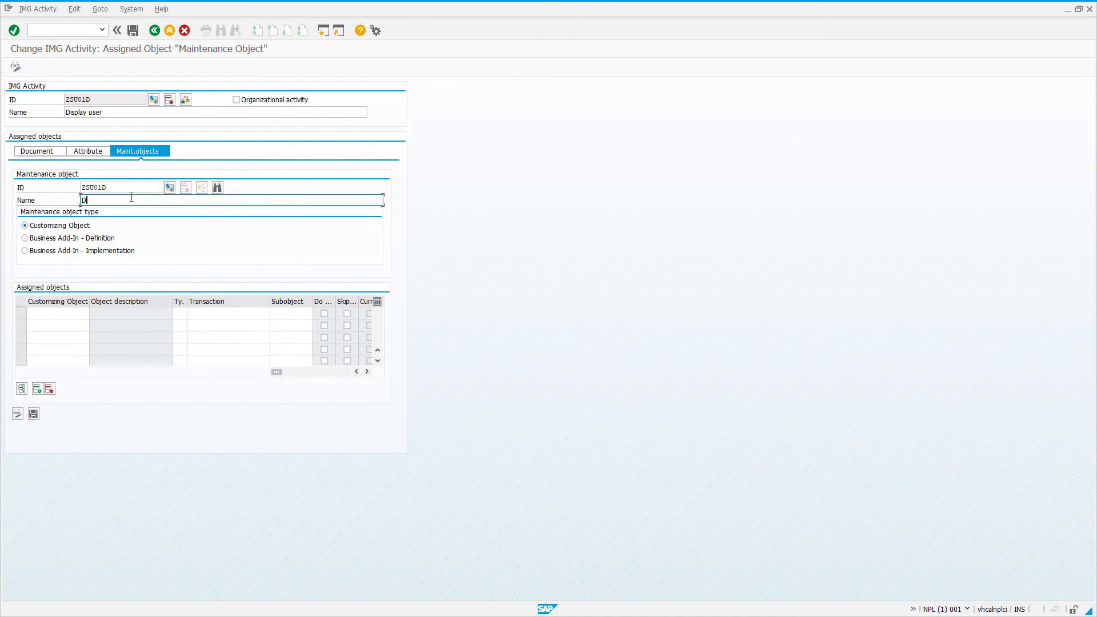
text(Display object)
Step: Assign customizing object IMGDUMMY, type D, transaction SU01D to the maintenance object
click(66, 312)
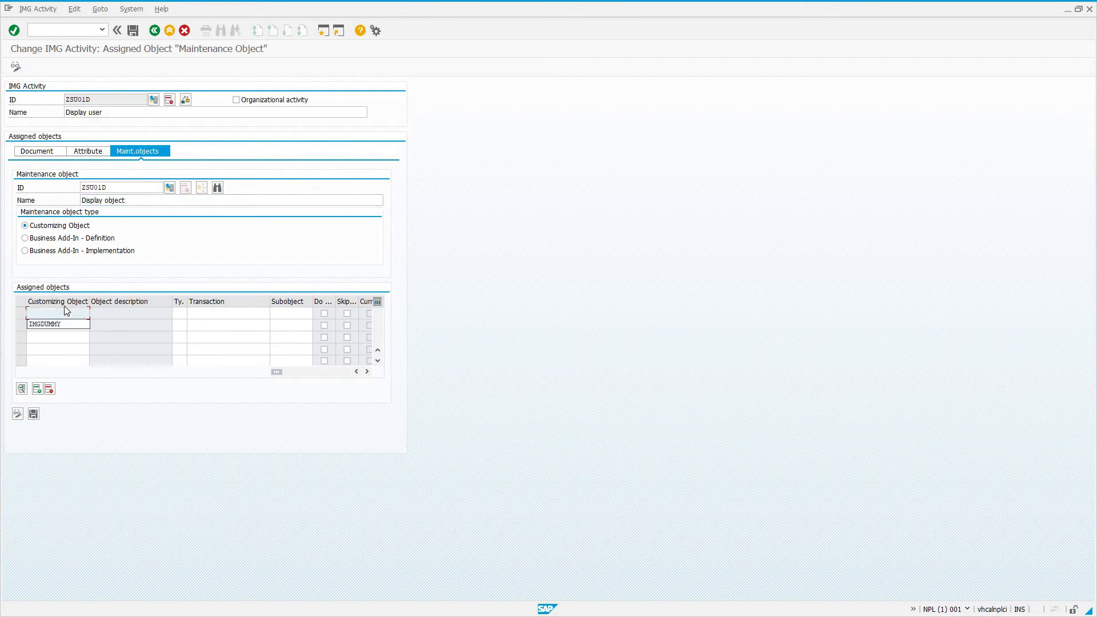
key(Down)
key(Tab)
text(D)
key(Tab)
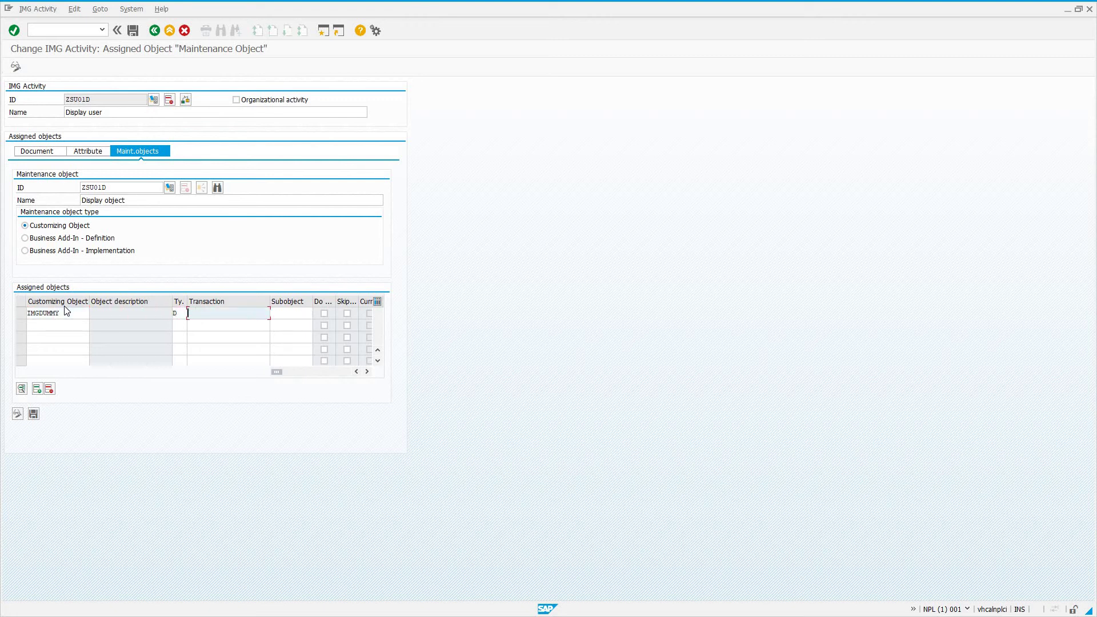
text(SU01D)
key(Return)
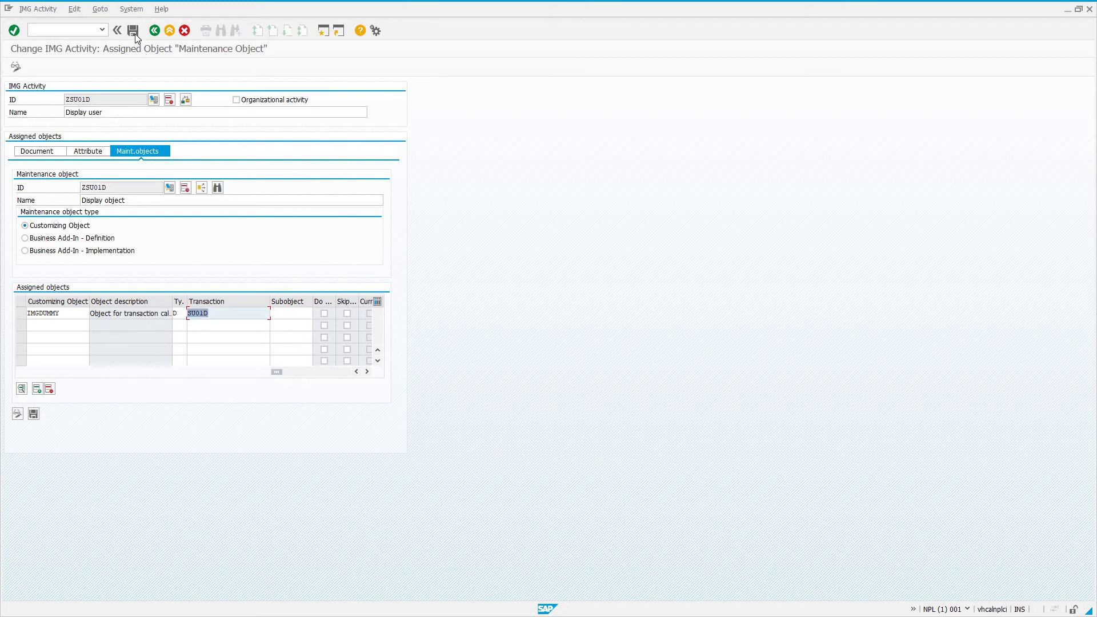
Step: Save the Display user activity in package ZSAPABAP on the suggested workbench request
click(135, 33)
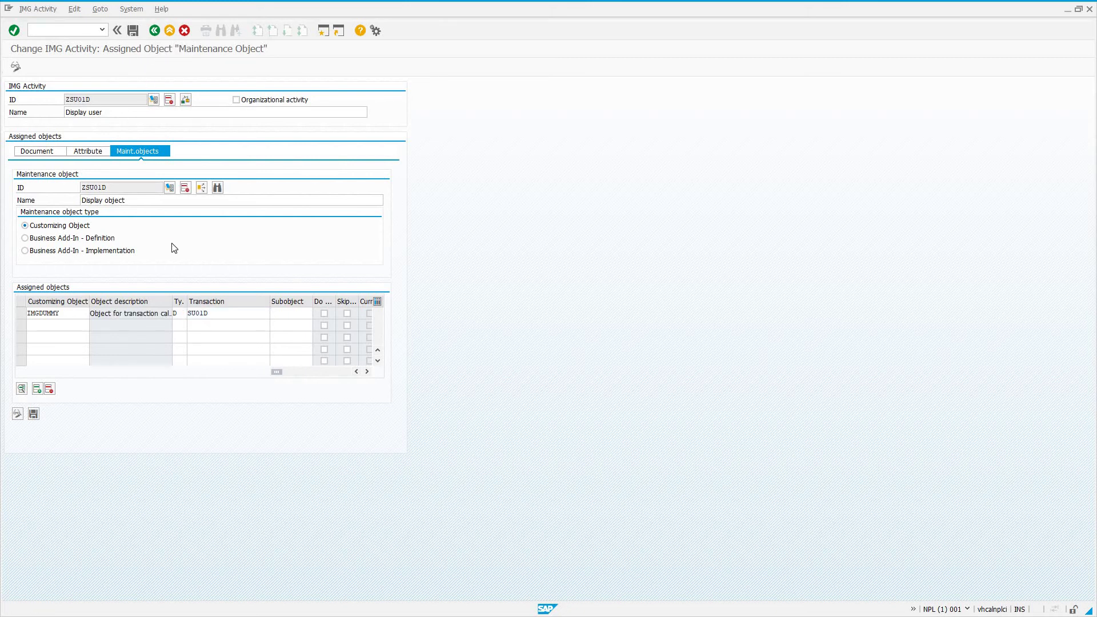
drag(130, 276, 127, 206)
click(123, 189)
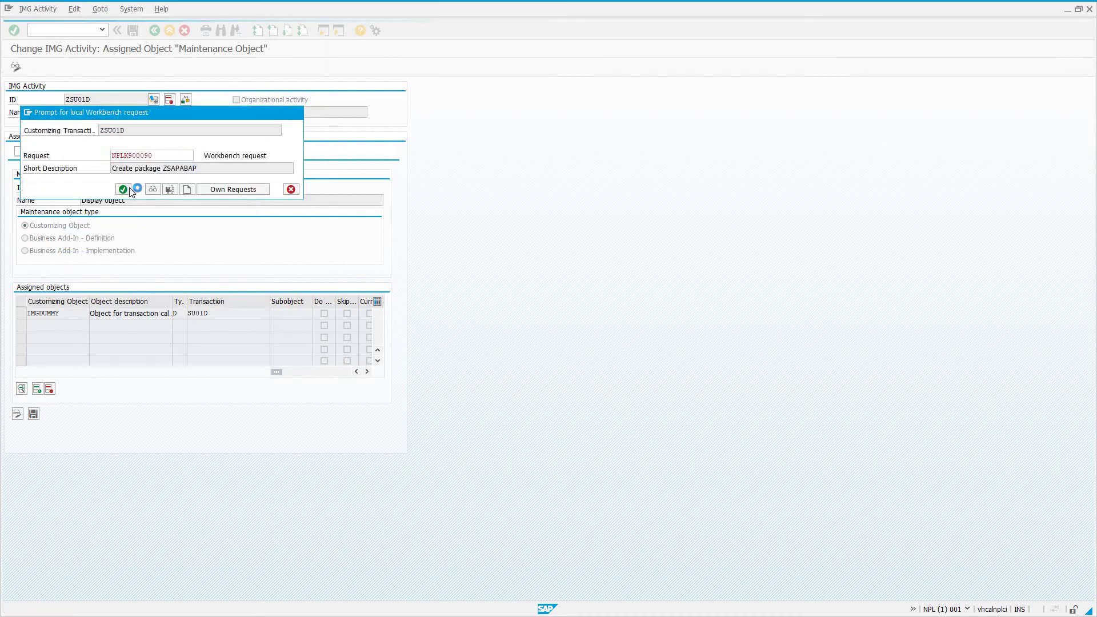
click(138, 262)
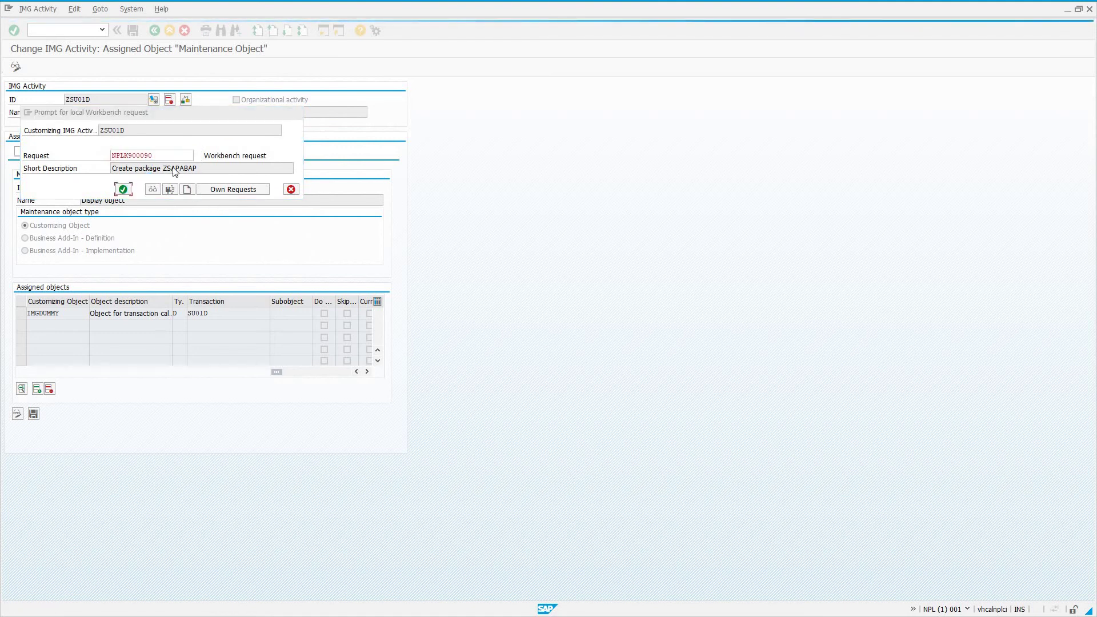
key(Return)
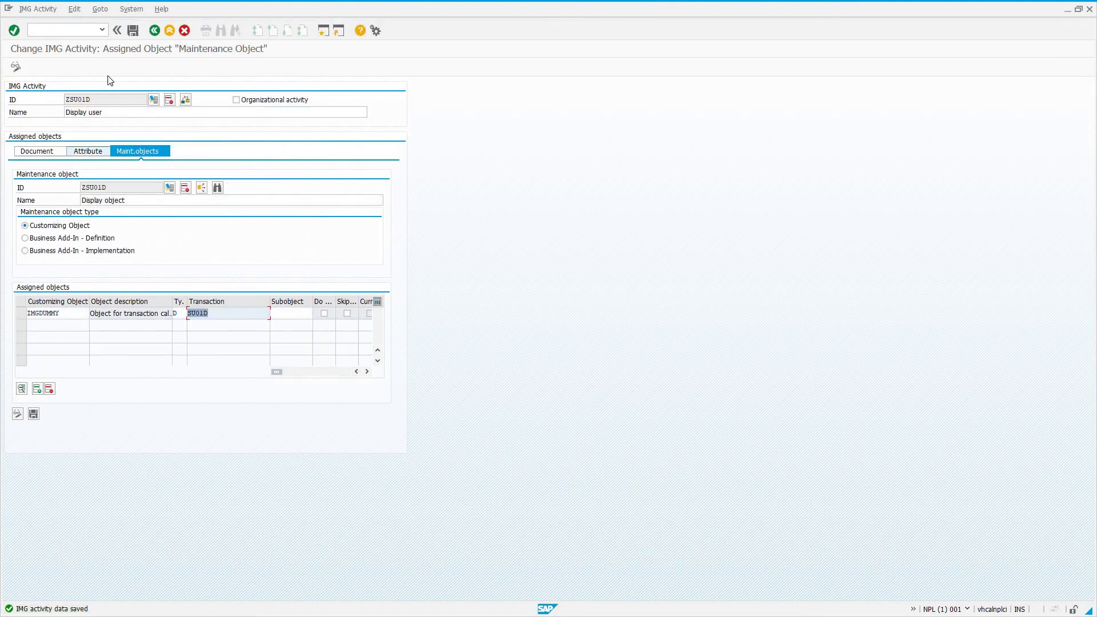
Step: Save the changed IMG structure on the workbench request
click(154, 30)
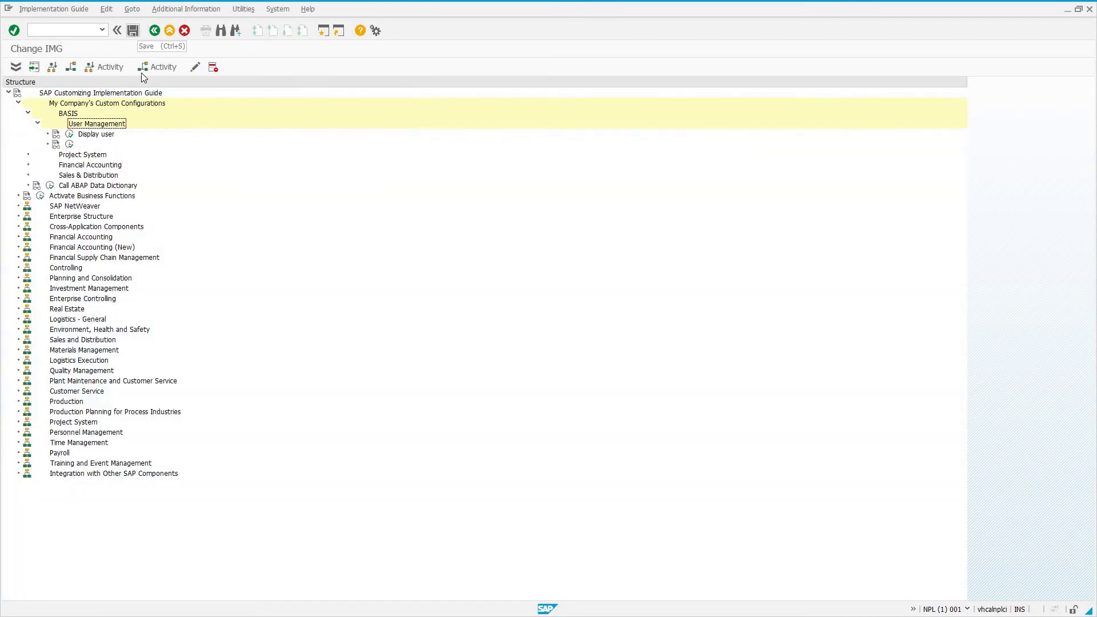
click(133, 31)
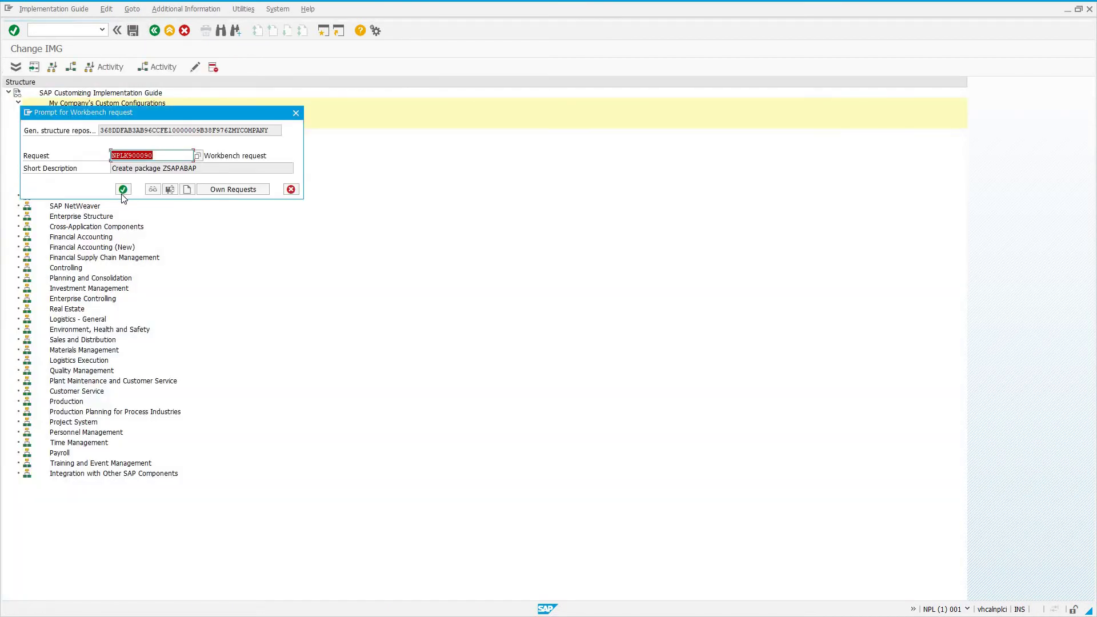
click(123, 190)
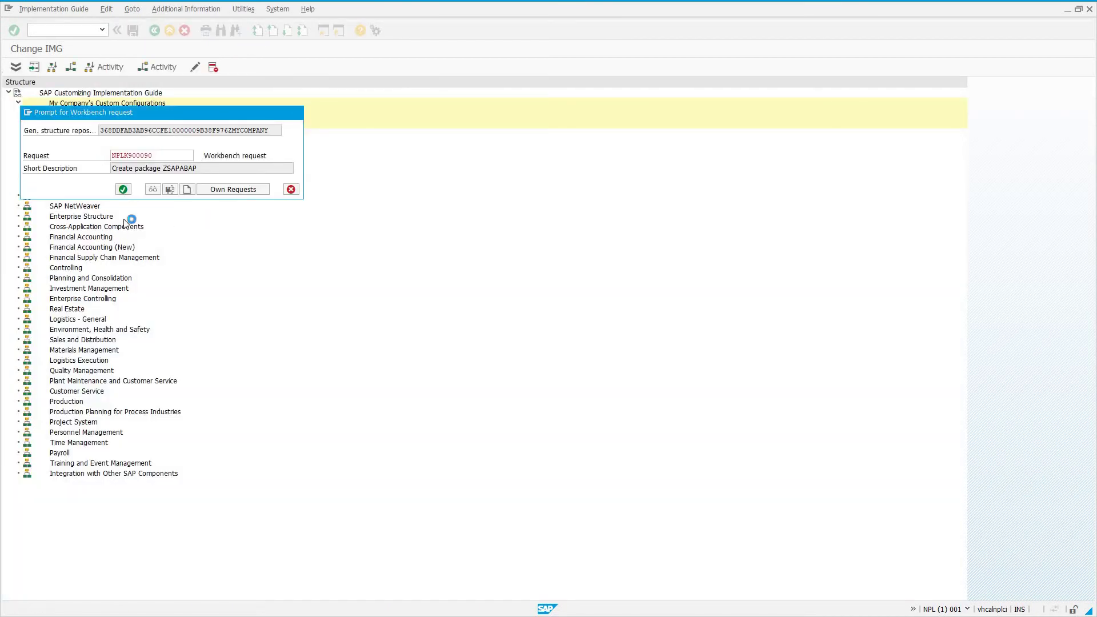
Step: Return to Easy Access and run transaction SPRO
click(154, 32)
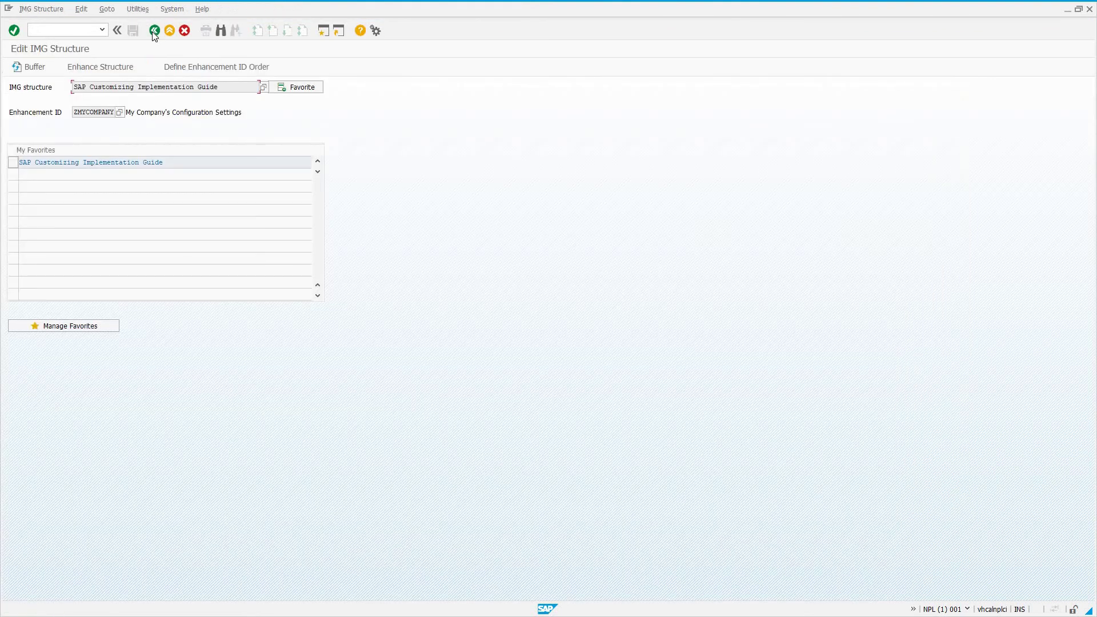
click(154, 31)
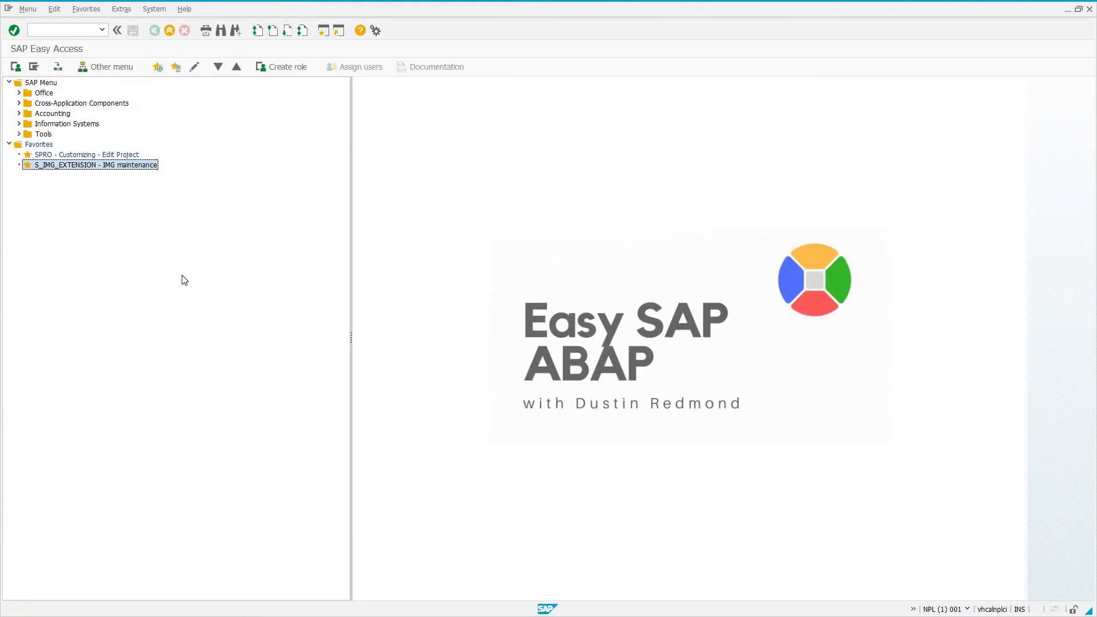
click(60, 29)
text(SPRO)
key(Return)
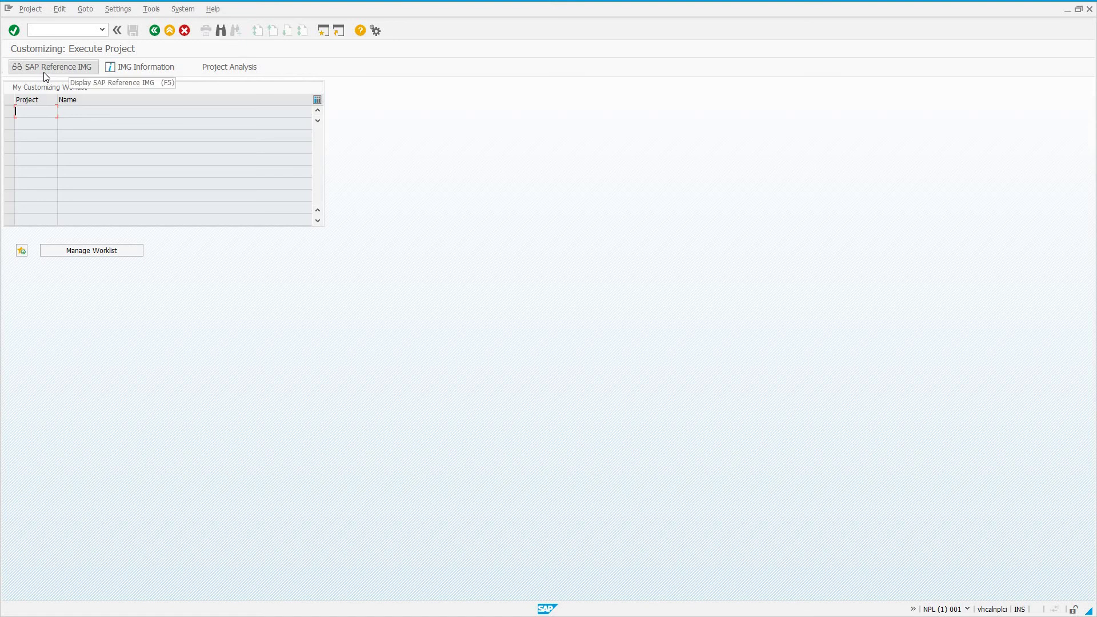
Step: Open the SAP Reference IMG, expand the custom configurations node and test-run Call ABAP Data Dictionary
click(43, 72)
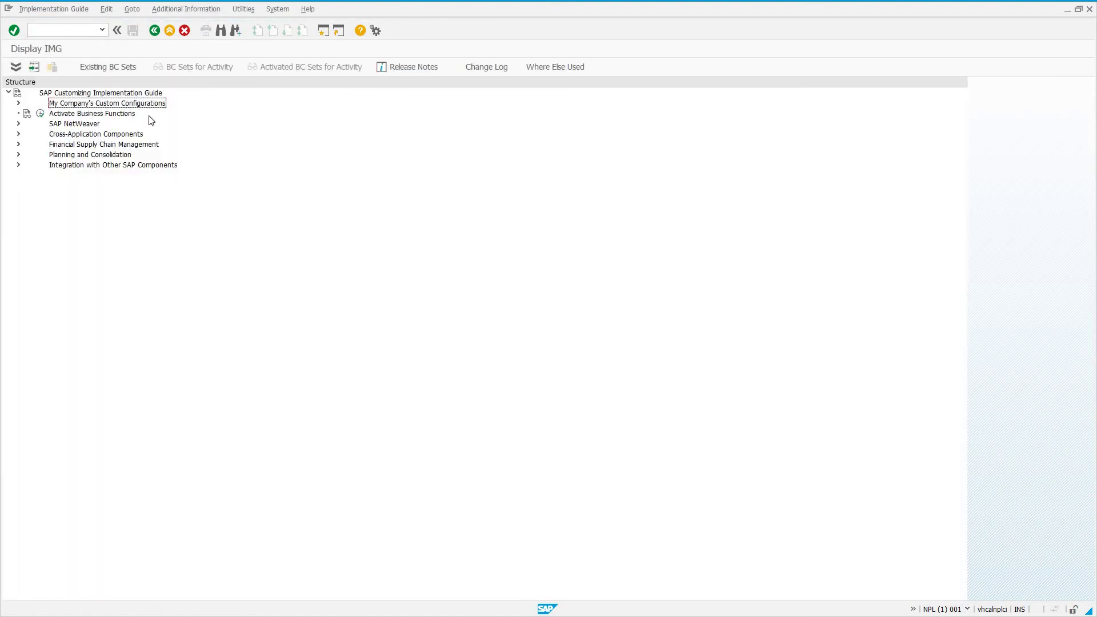
click(18, 103)
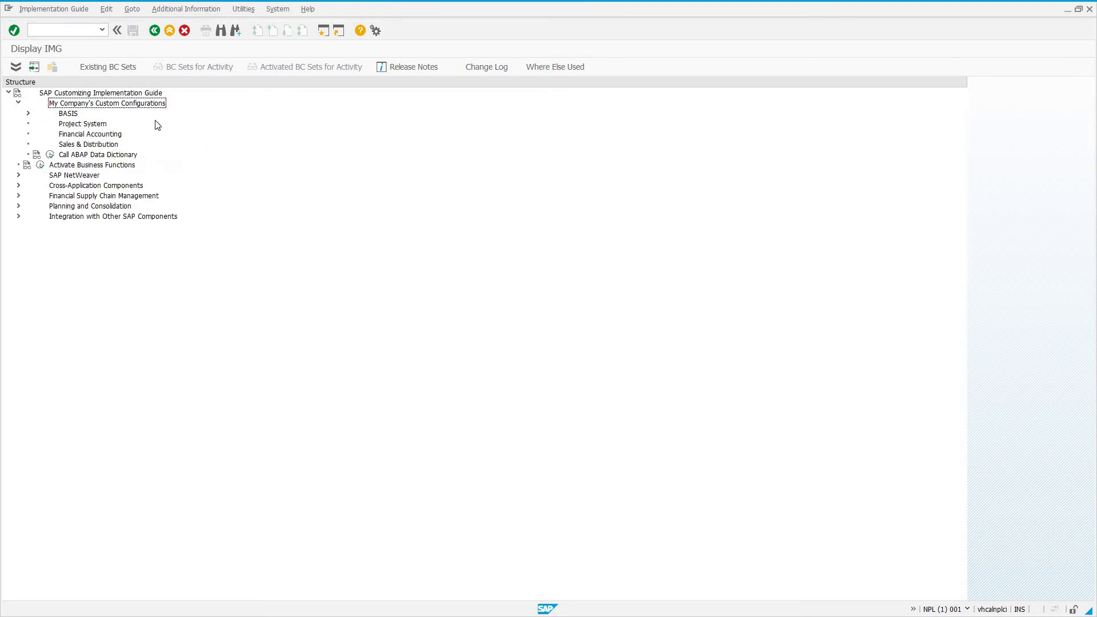
click(28, 127)
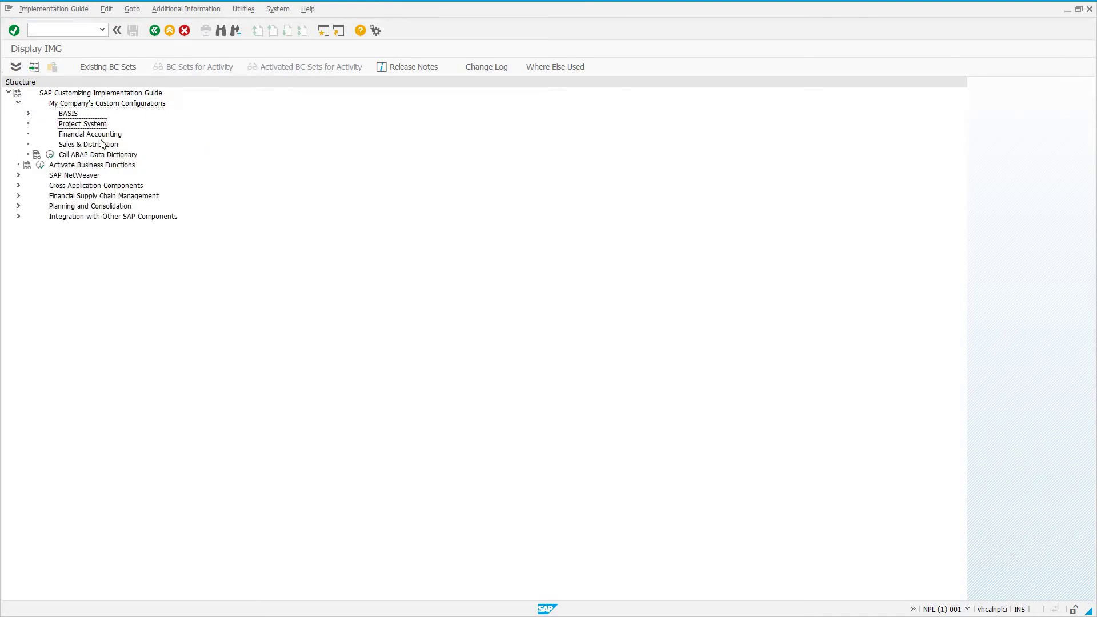
click(129, 139)
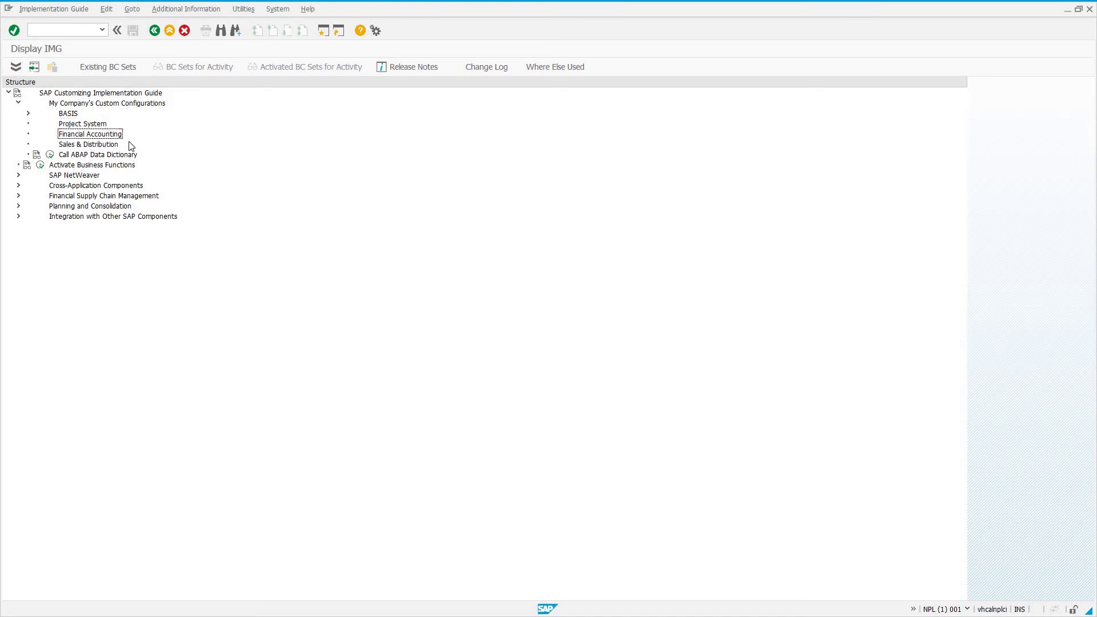
click(88, 147)
click(74, 155)
click(51, 155)
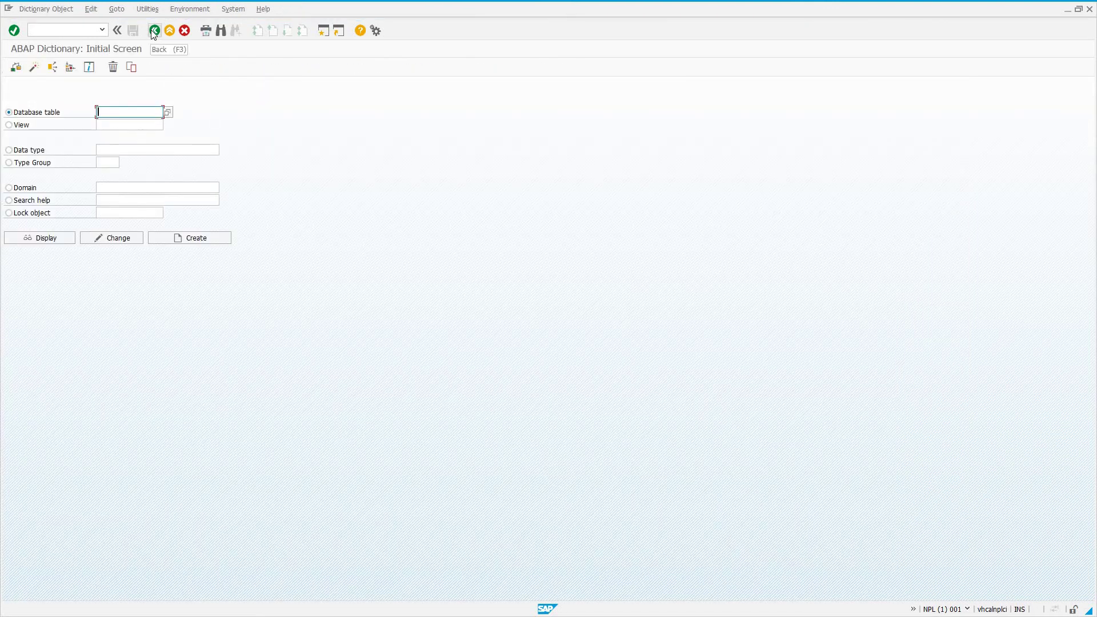
click(154, 30)
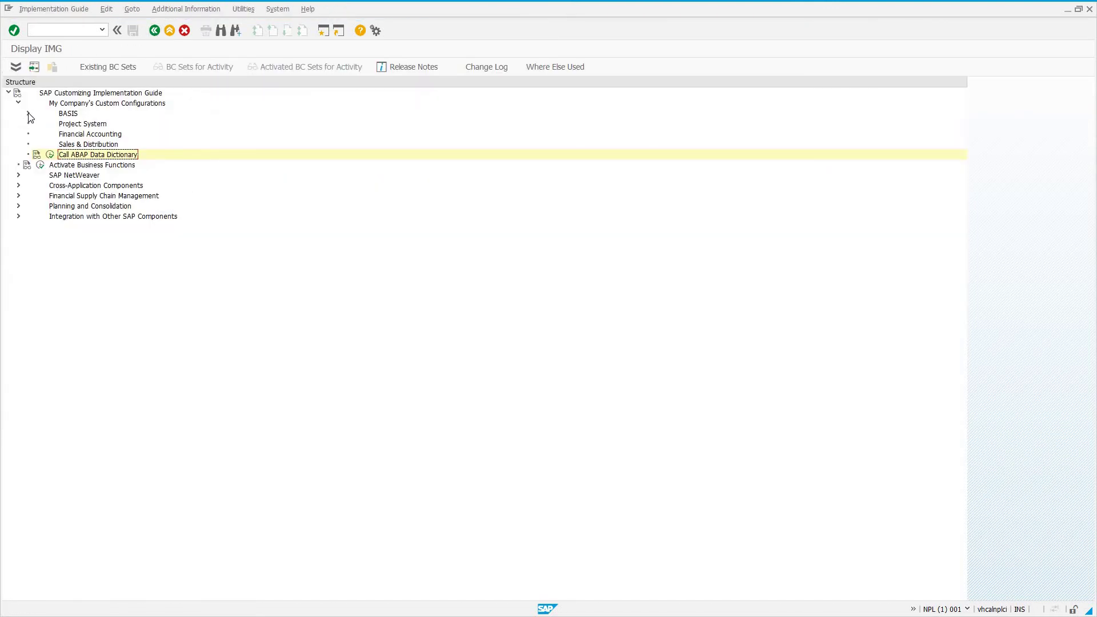
Step: Expand BASIS and User Management to reveal Display user and the Node text not found entry
click(28, 114)
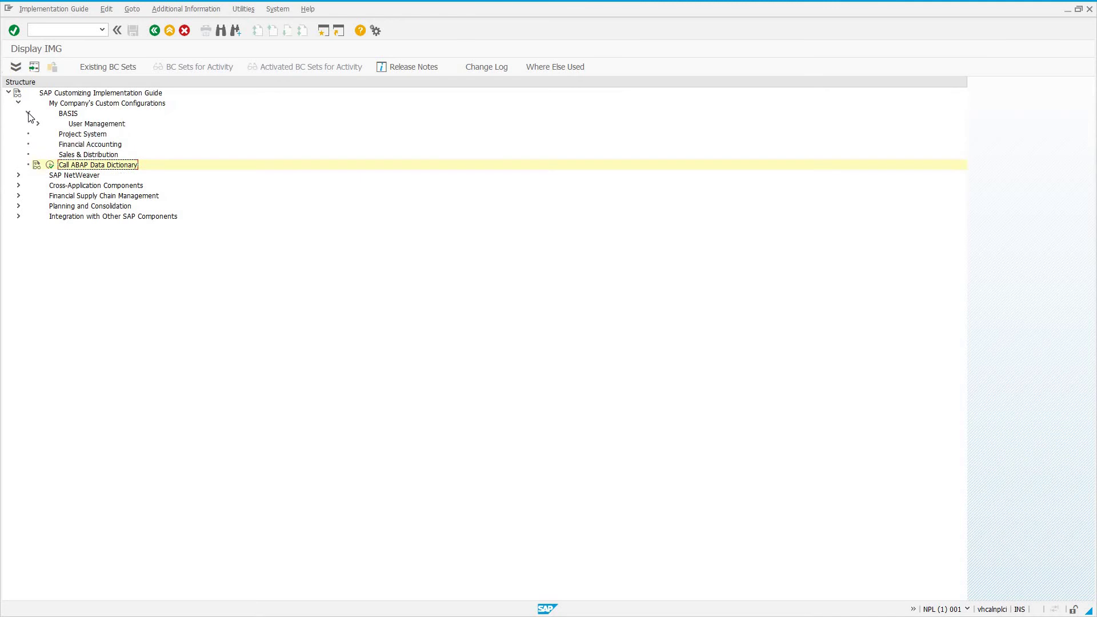
click(77, 103)
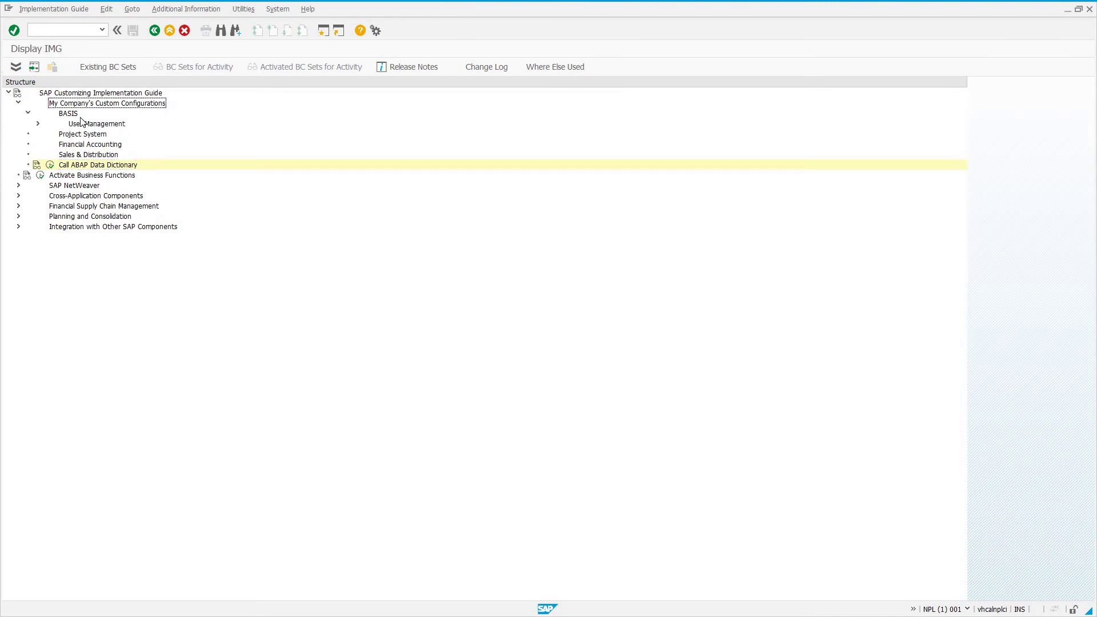
click(81, 126)
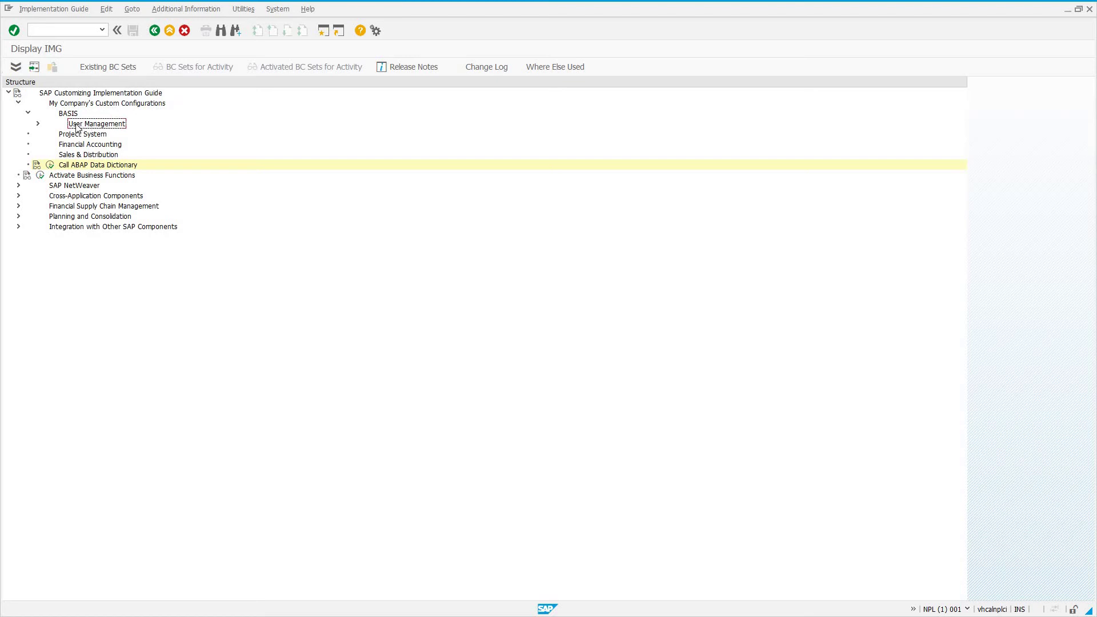
click(37, 123)
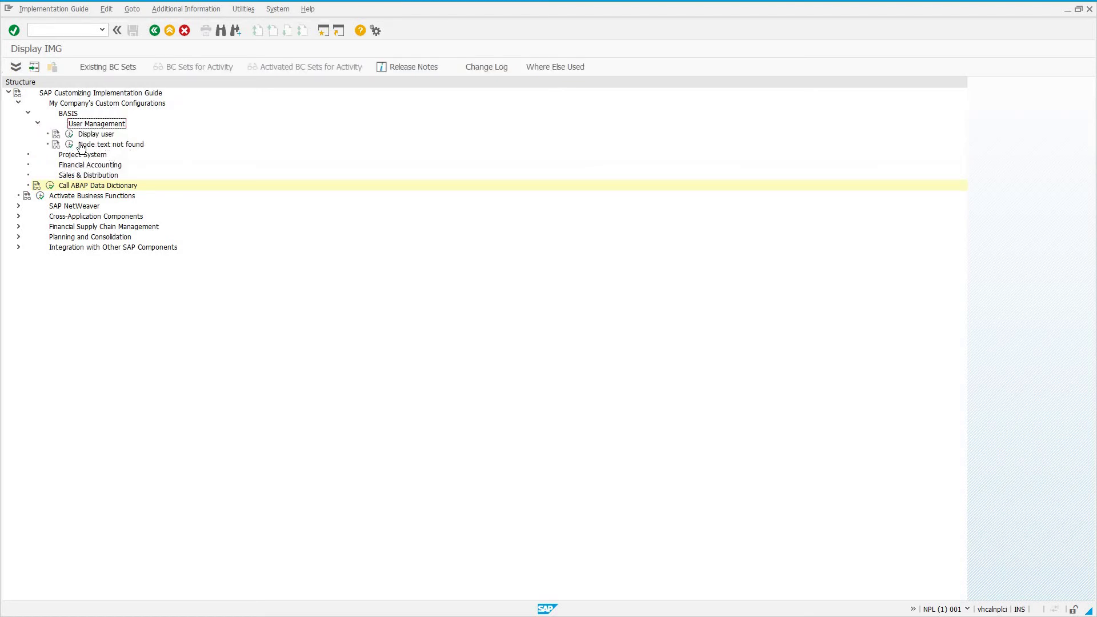
click(76, 147)
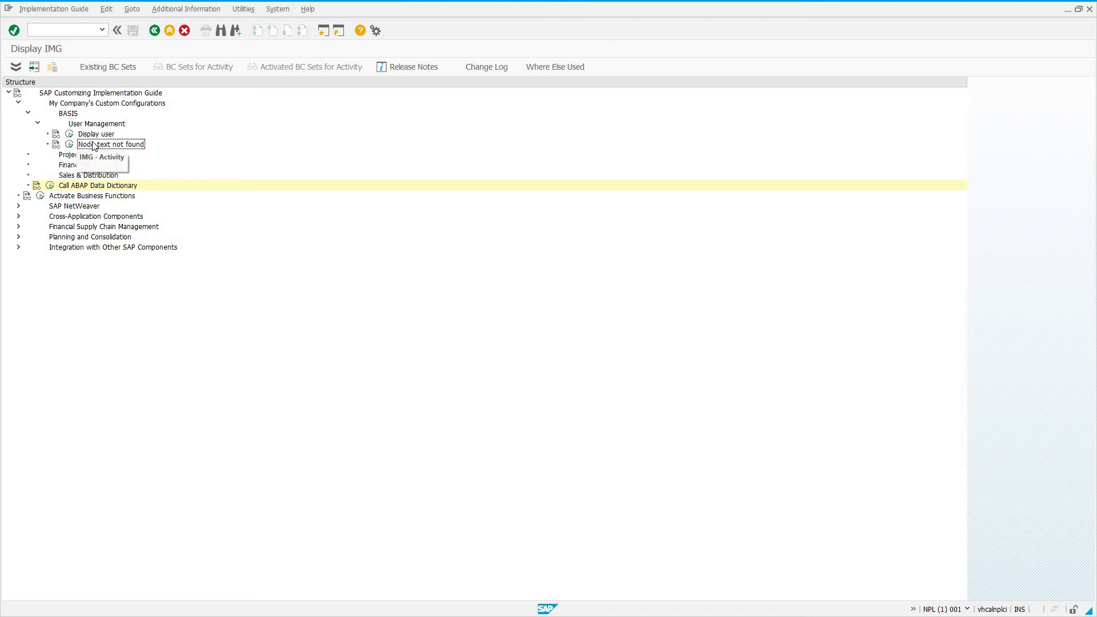
Step: Check the Node text not found entry, which has no documentation and no transaction
click(56, 143)
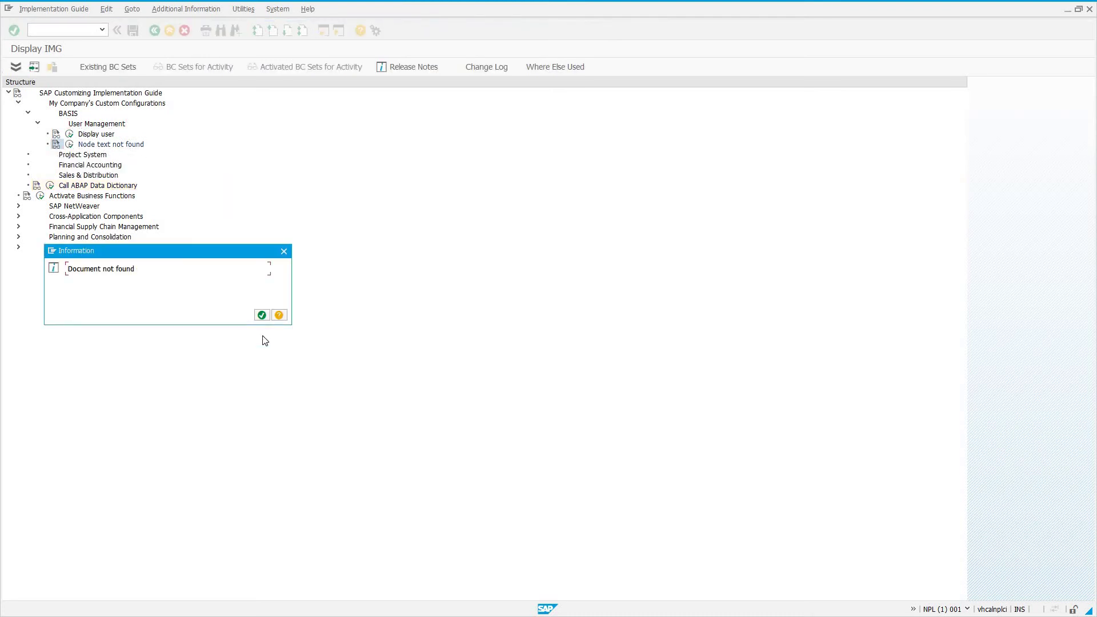
key(Return)
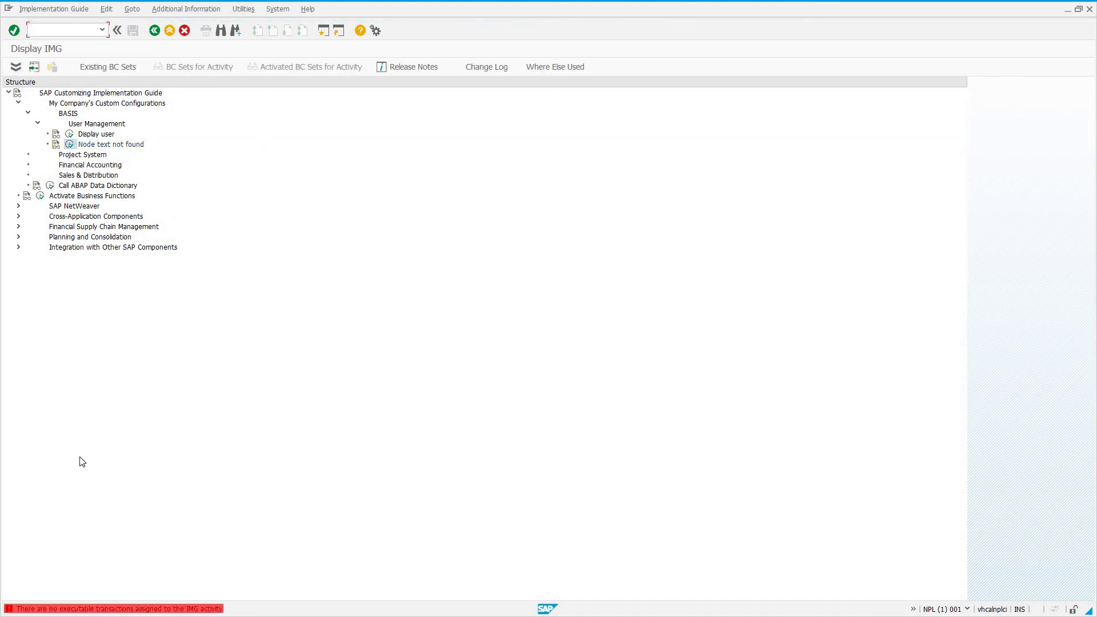
click(92, 145)
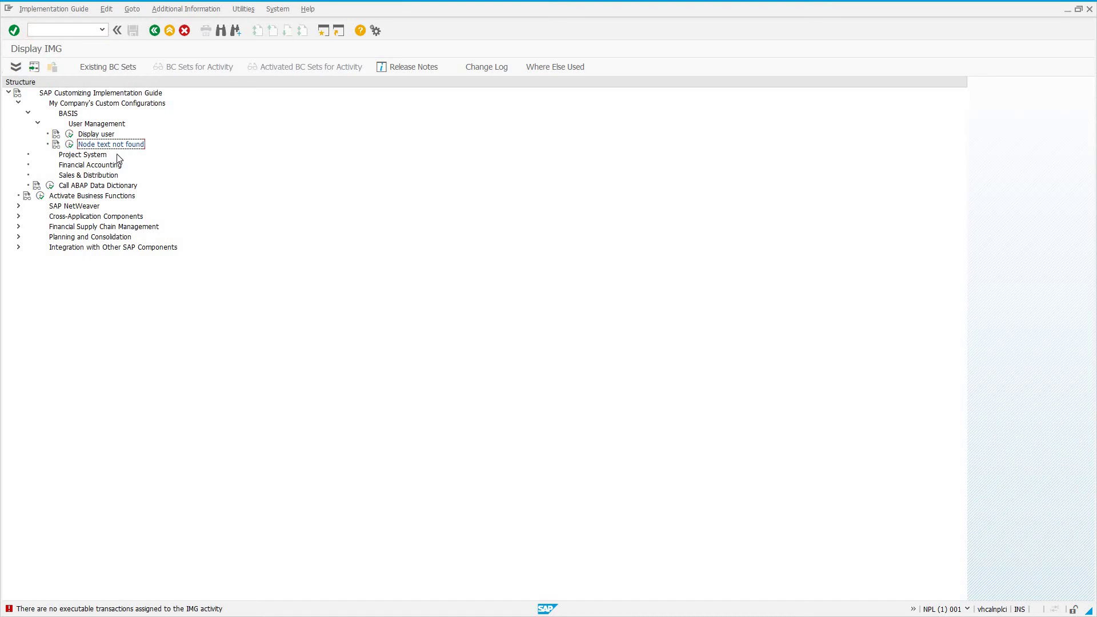
Step: Review the Display user documentation and run the activity to open User Maintenance (SU01D)
click(87, 136)
click(56, 135)
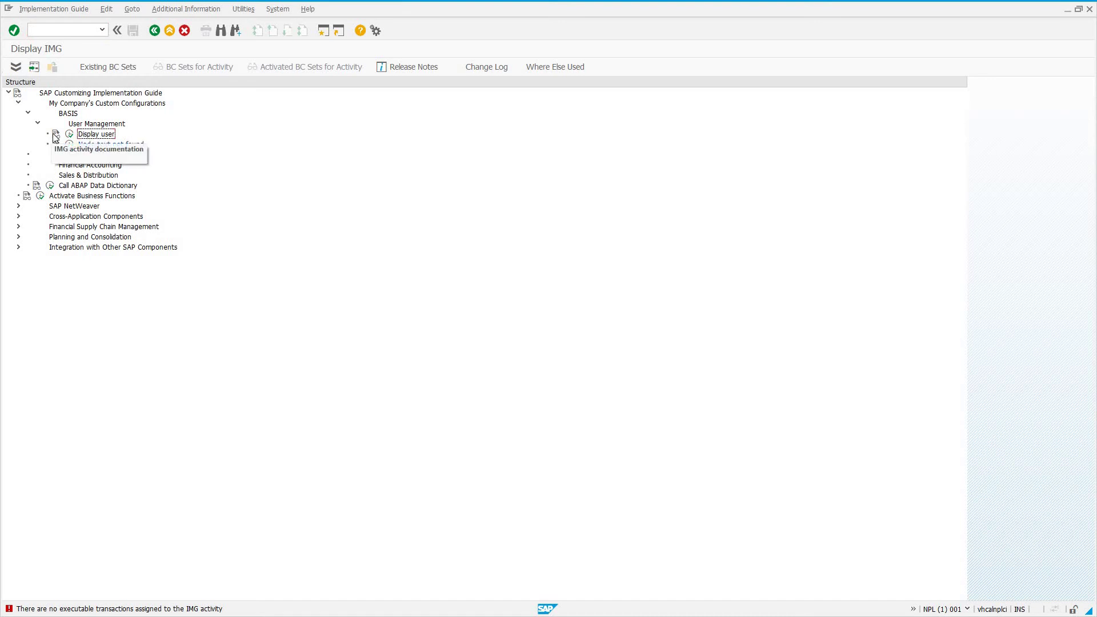
click(259, 315)
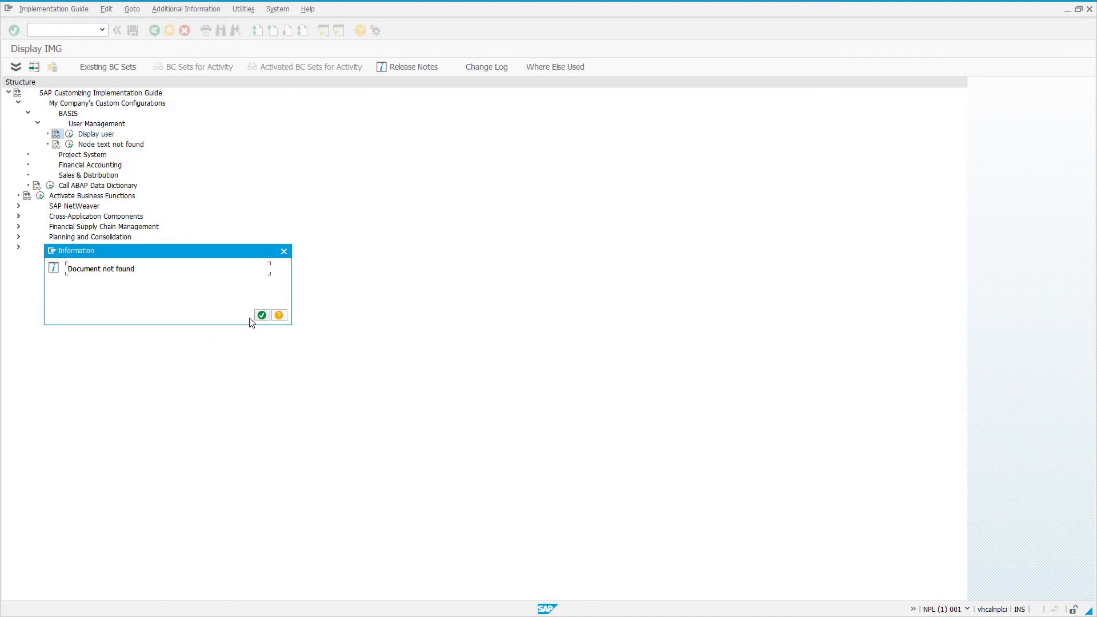
click(69, 135)
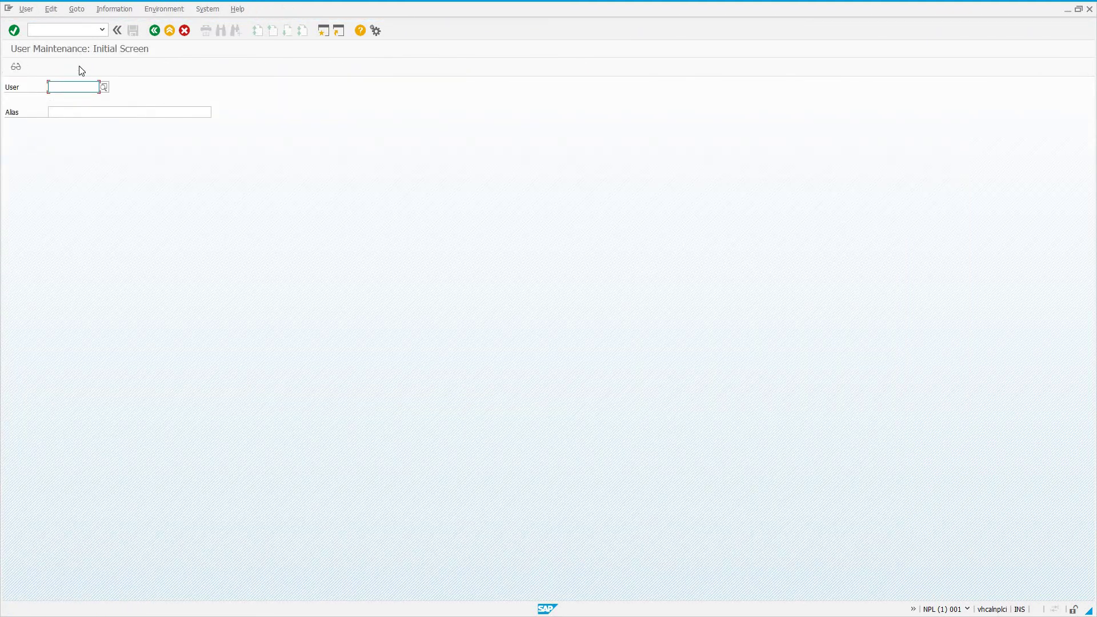
Step: Enter a user ID in the User field, then go back to the Display IMG tree
text(developer)
key(Caps_Lock)
click(155, 31)
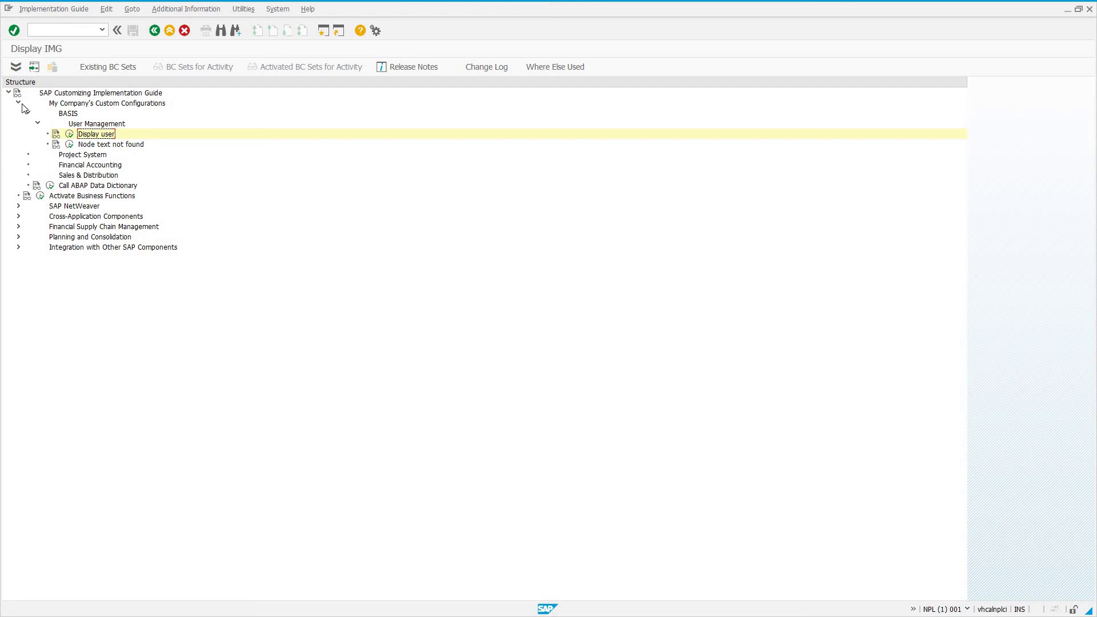
Step: Leave the Display IMG tree and return to the SAP Easy Access menu
click(98, 104)
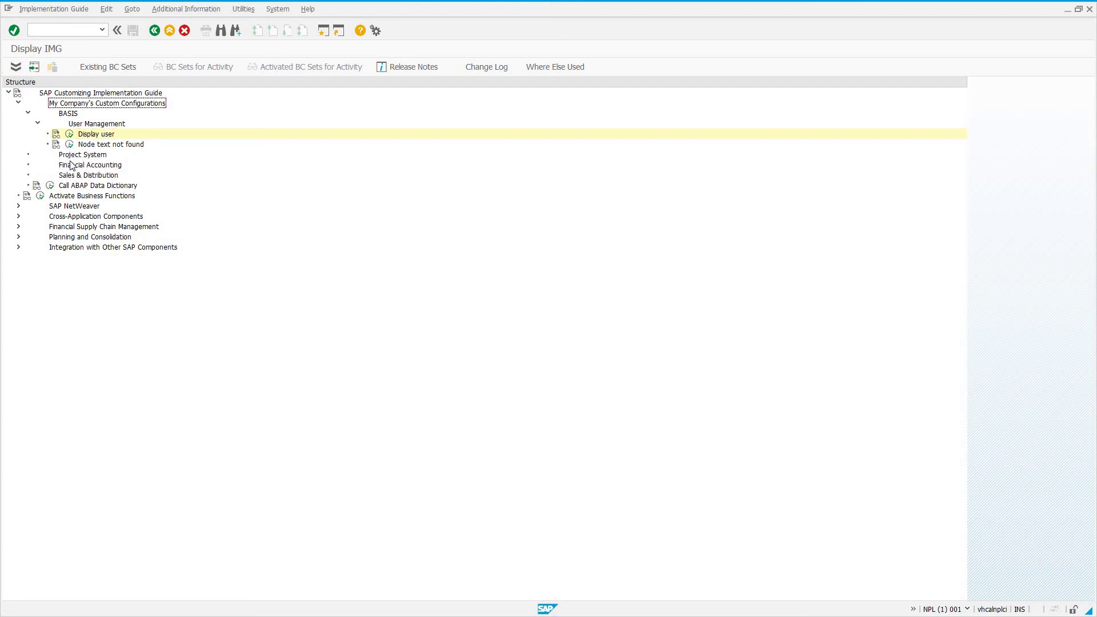
click(86, 144)
click(155, 31)
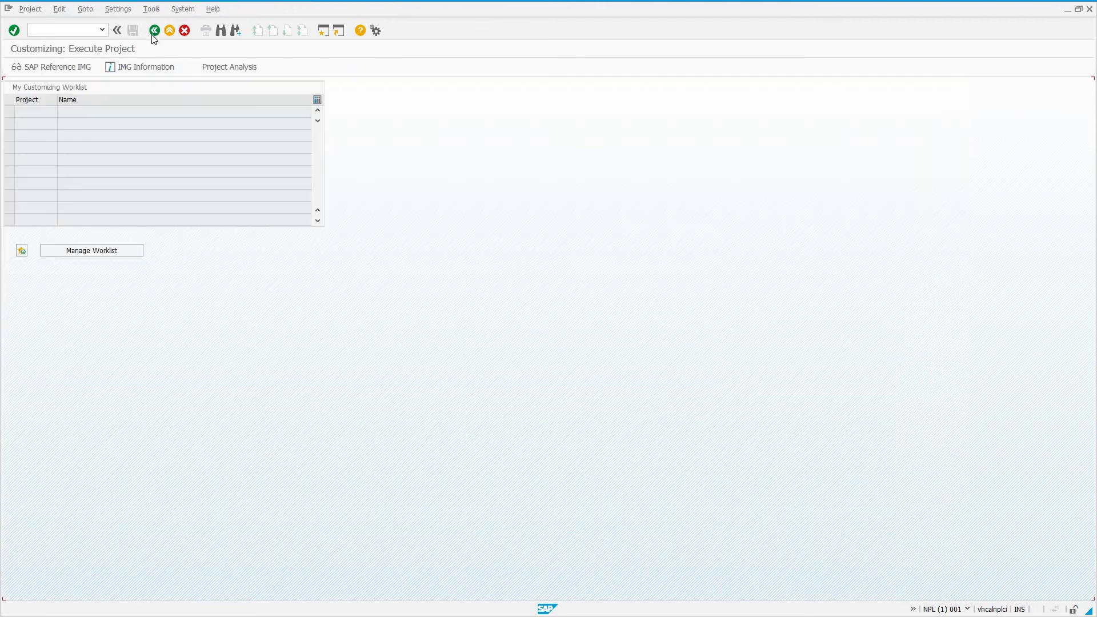
click(154, 32)
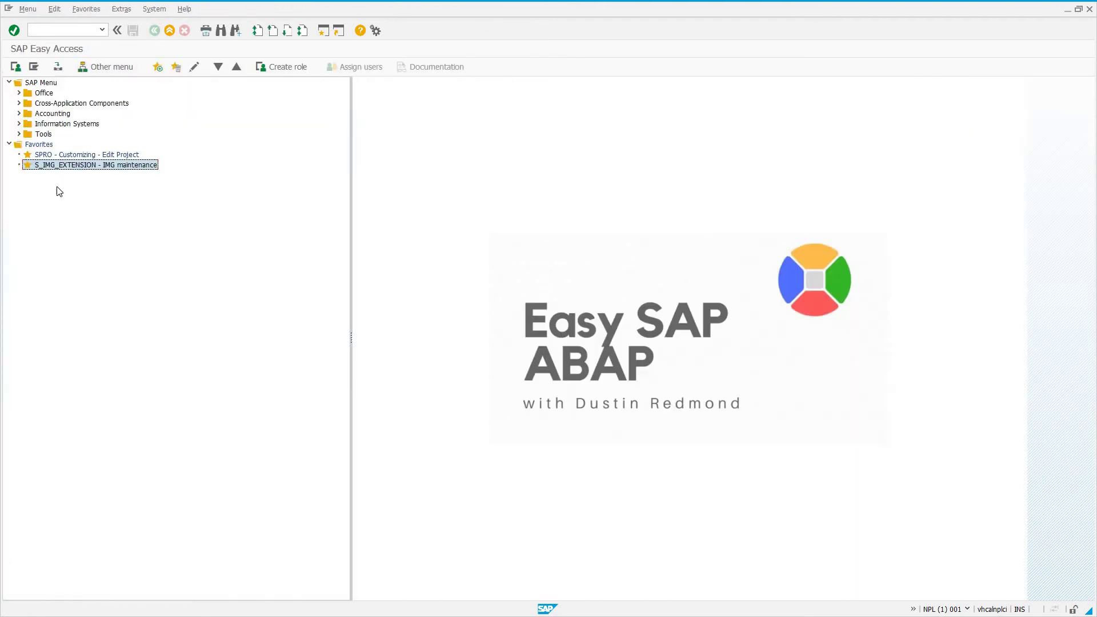
Step: Launch the S_IMG_EXTENSION favourite and choose enhancement ID ZMYCOMPANY to edit the IMG structure
double_click(86, 165)
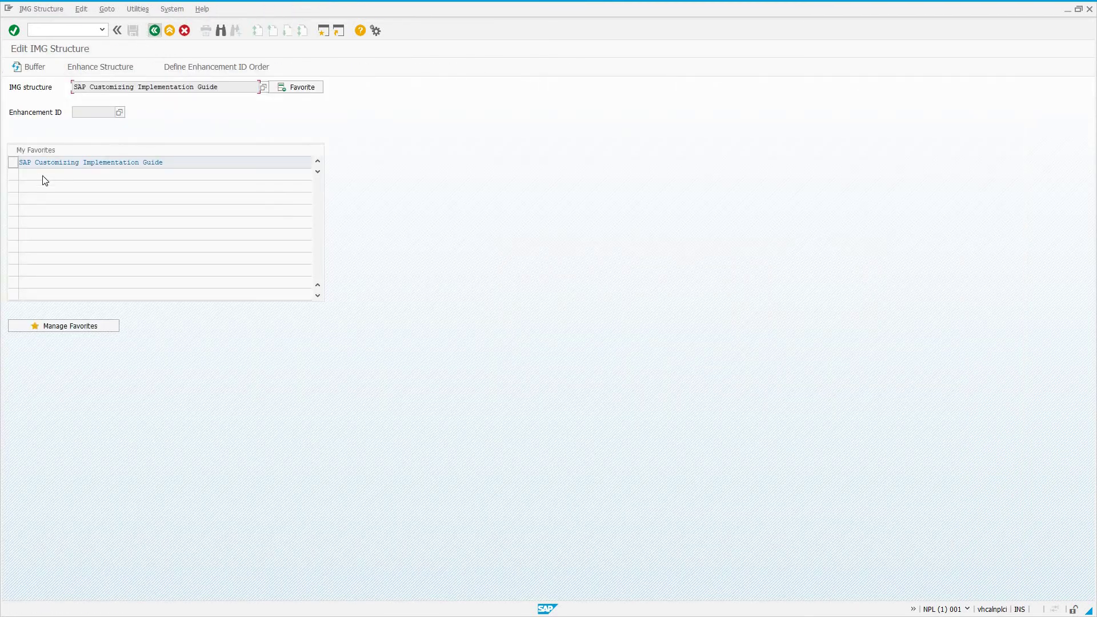
key(F3)
key(Return)
click(120, 112)
double_click(47, 160)
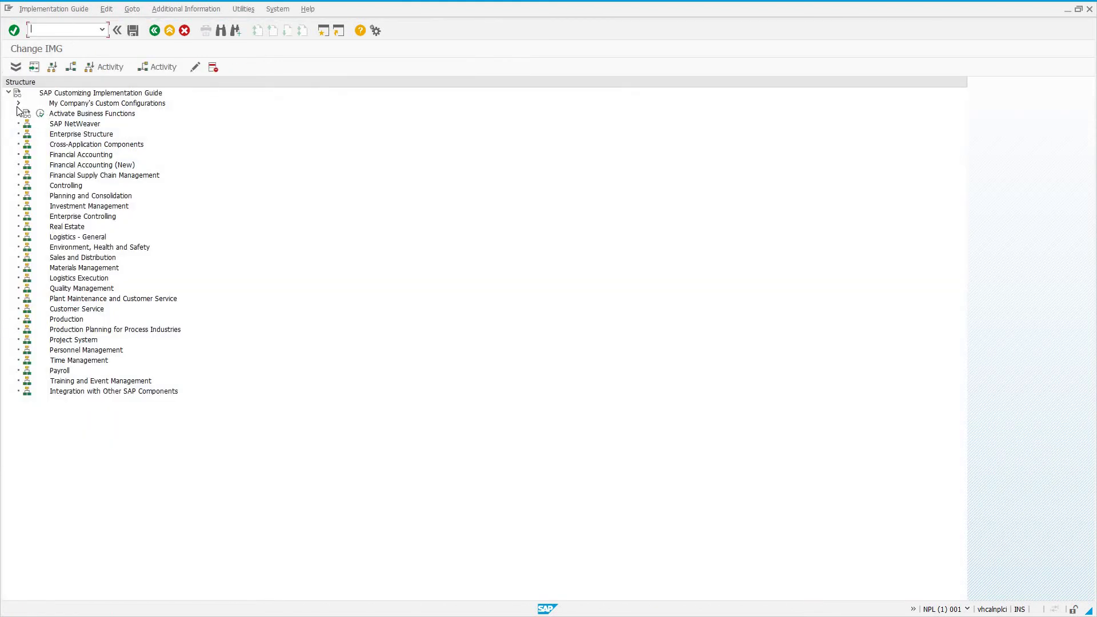
Step: Expand down to User Management and delete the empty Node text not found node
click(18, 103)
click(28, 113)
click(38, 123)
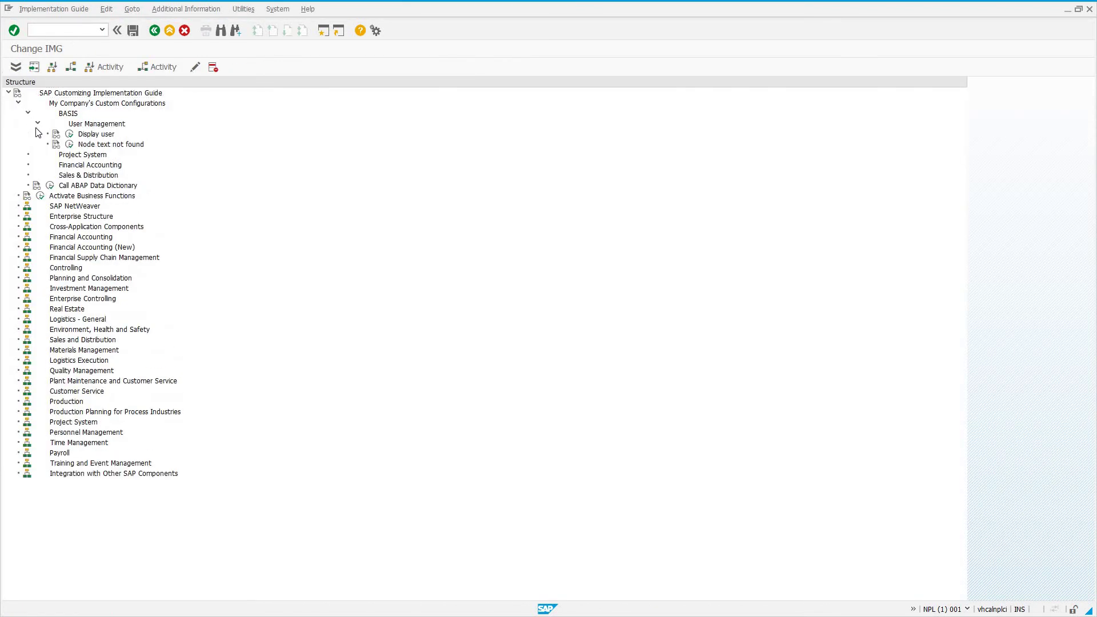
click(88, 144)
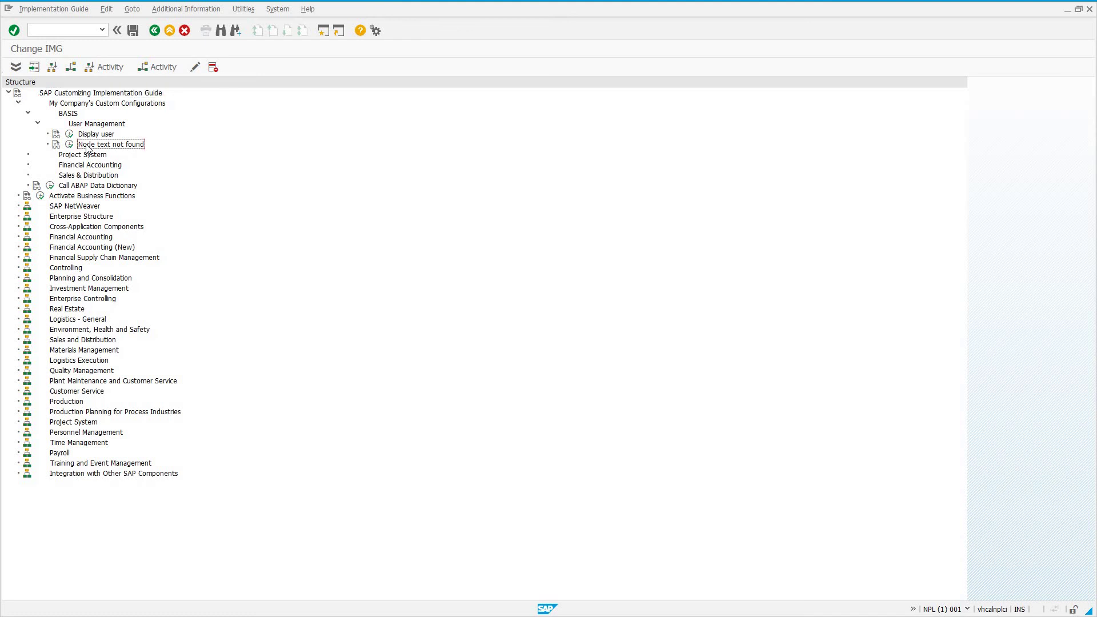
click(213, 67)
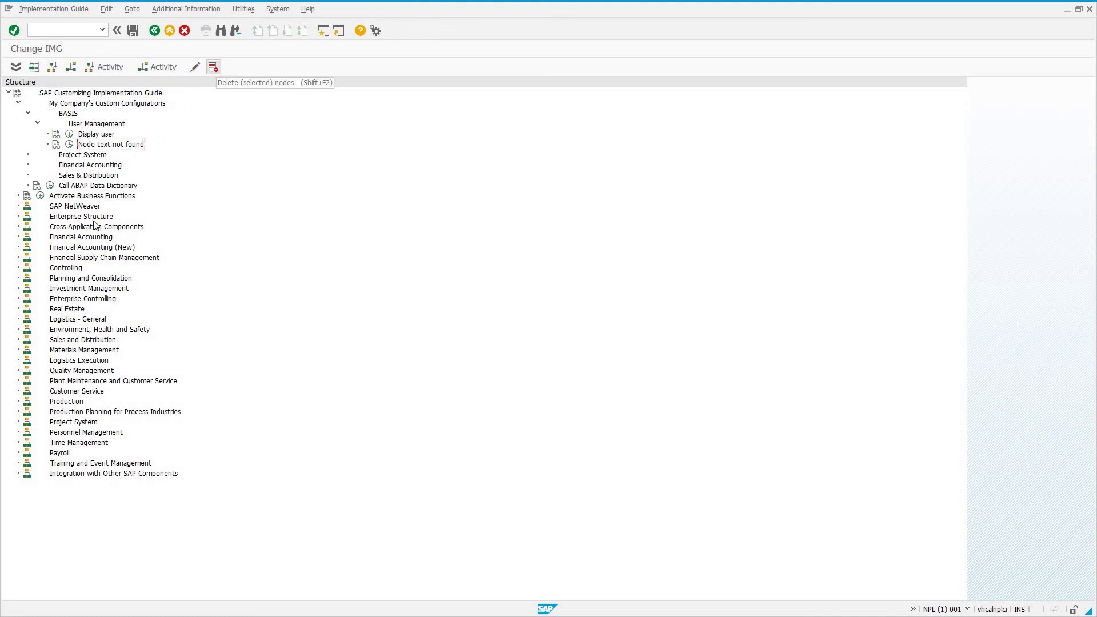
Step: Save the IMG structure change to the workbench request and leave the Change IMG tree
click(132, 31)
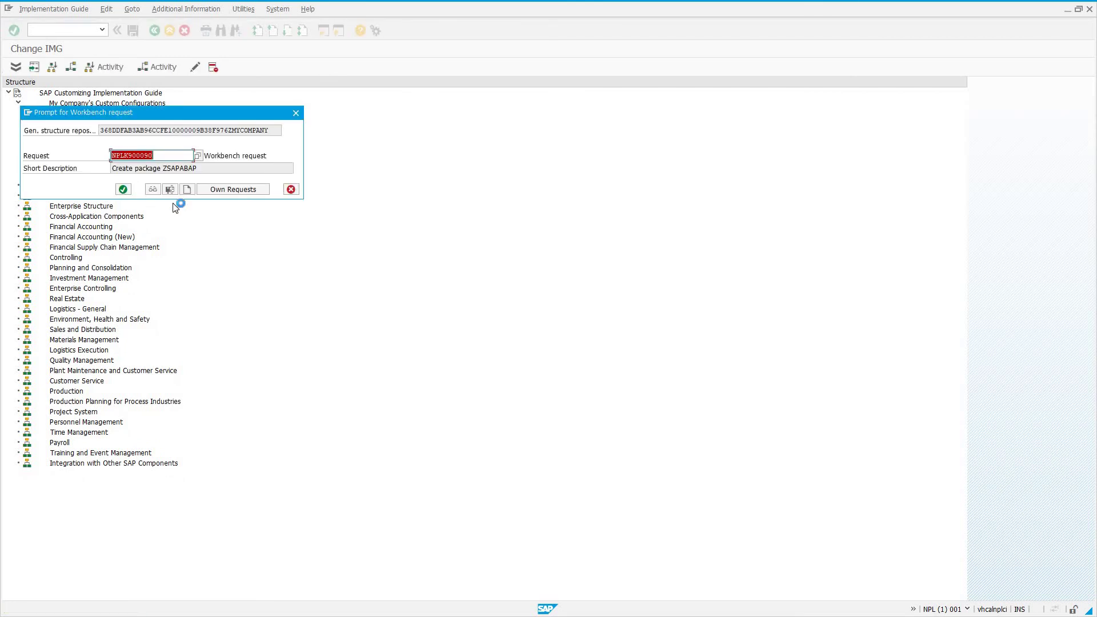
click(123, 189)
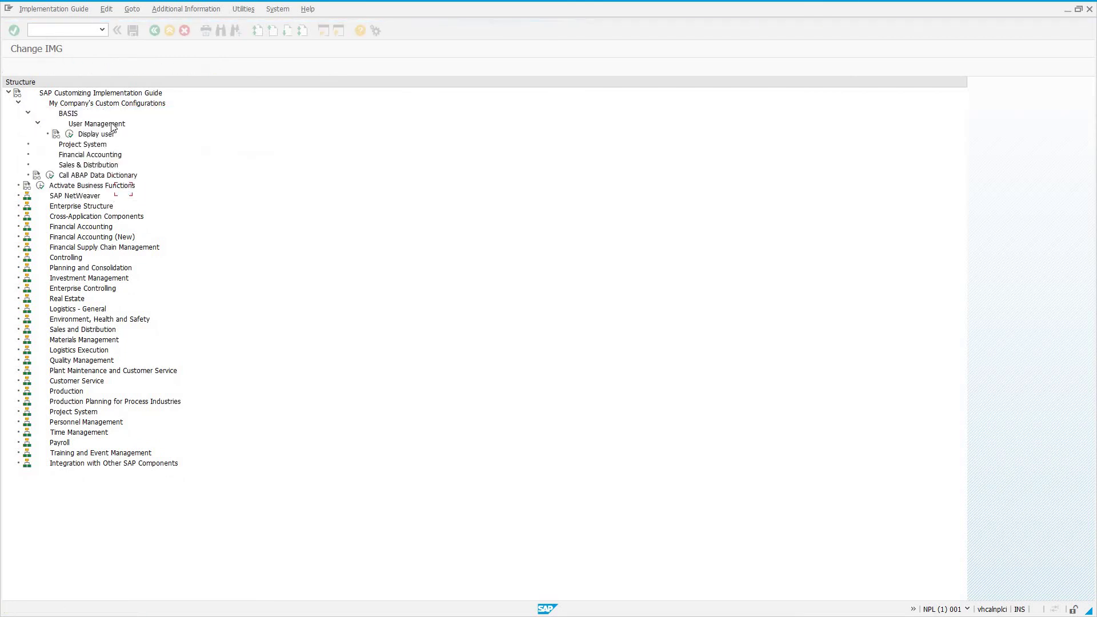
click(33, 30)
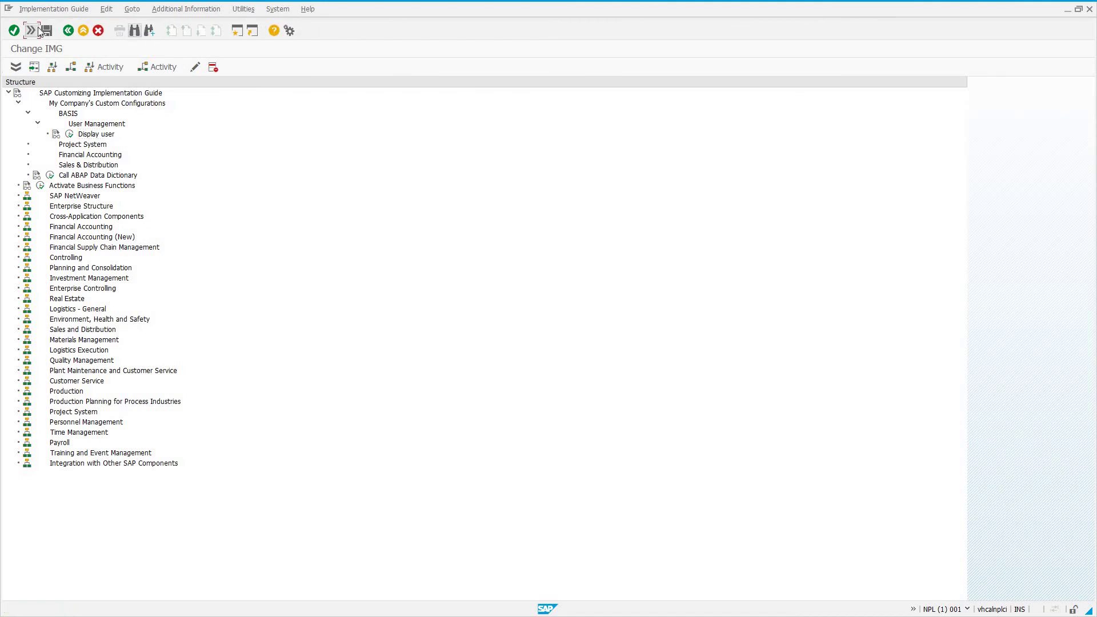
click(33, 30)
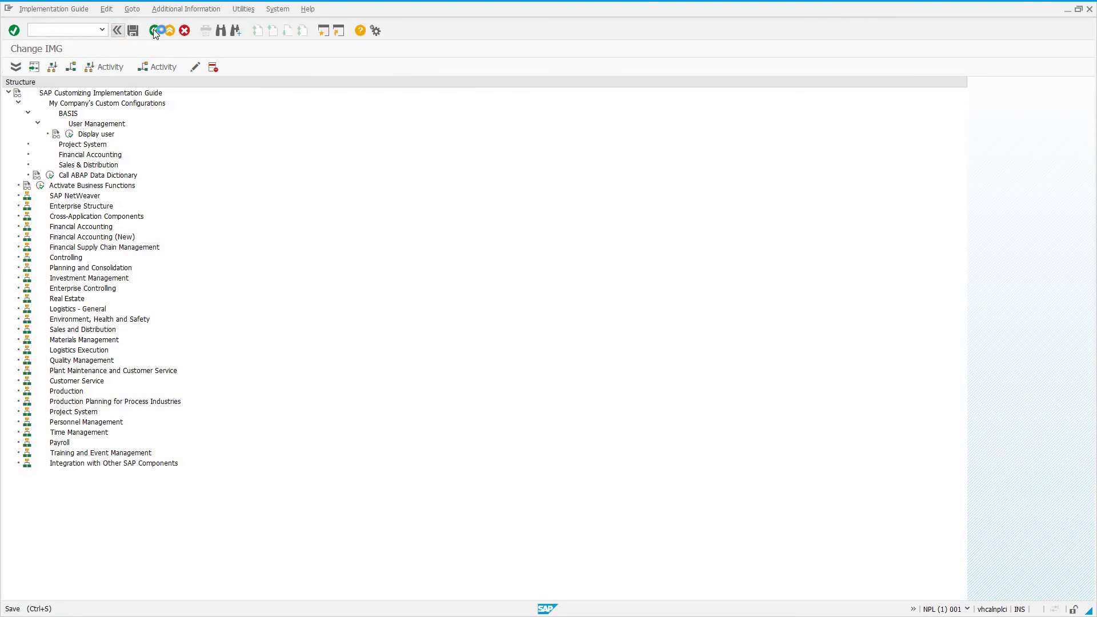
click(154, 30)
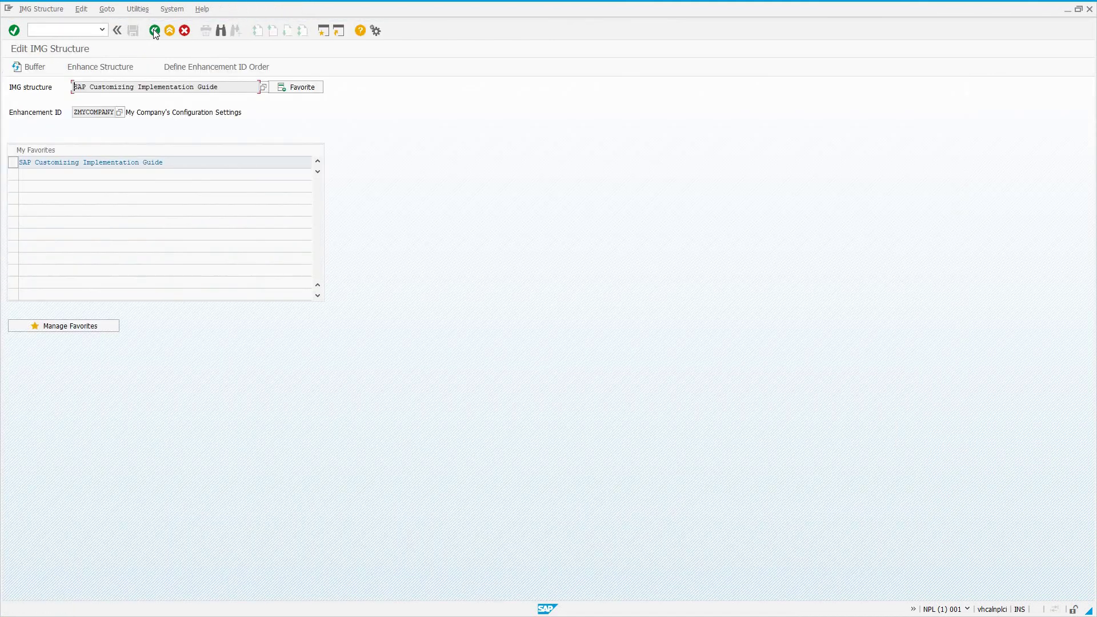
Step: Reopen the SAP Reference IMG, confirm User Management holds only Display user, then collapse the custom node
click(154, 31)
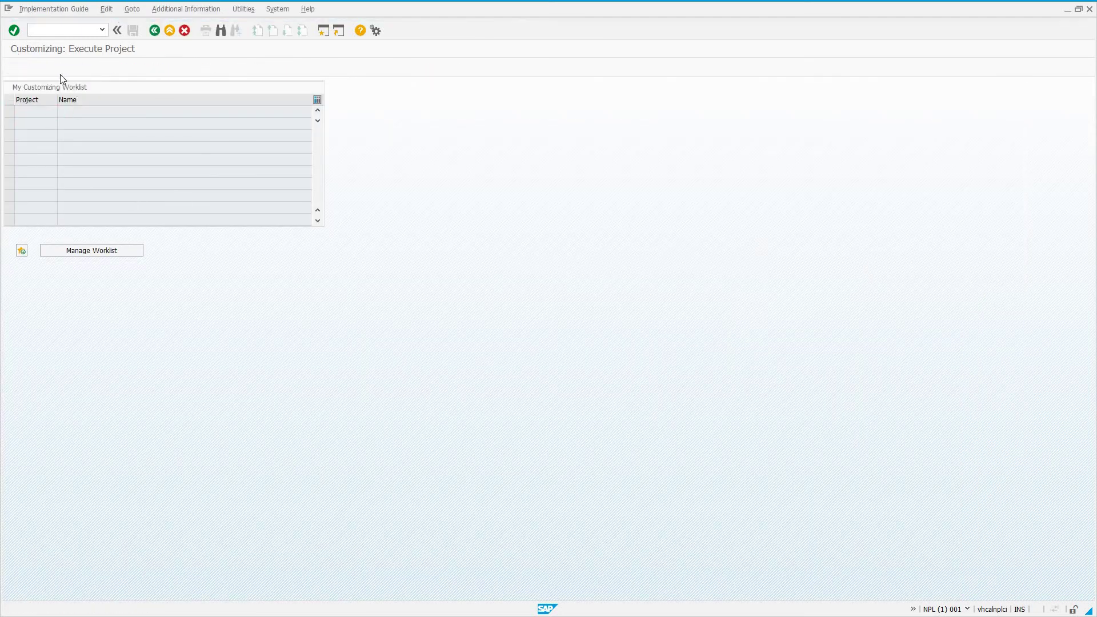
key(F5)
click(18, 103)
click(28, 114)
click(37, 124)
click(105, 138)
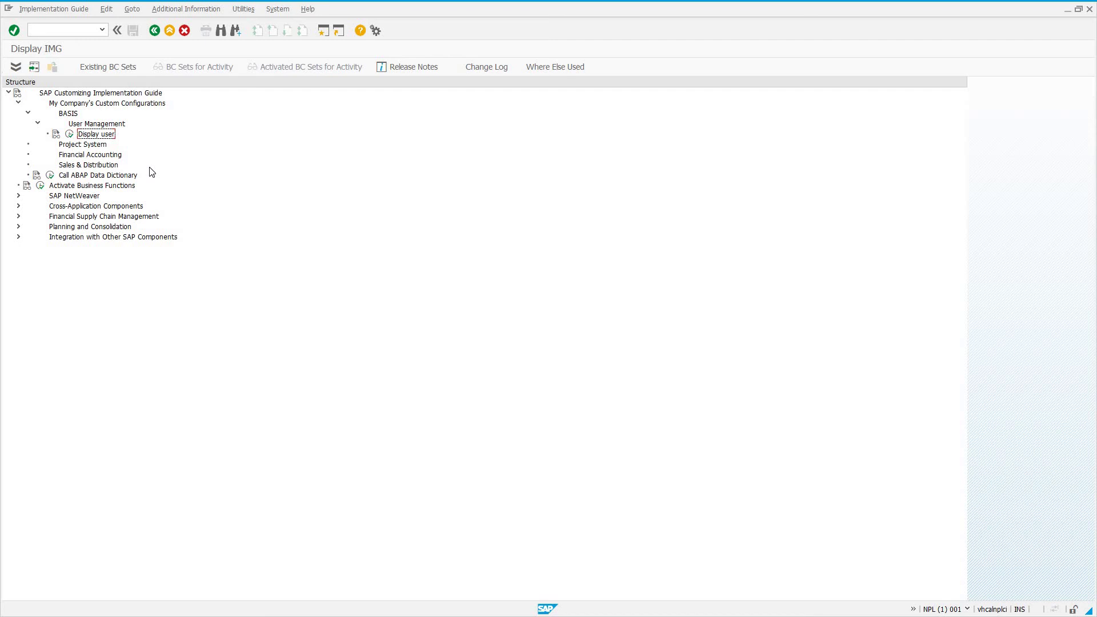
click(19, 103)
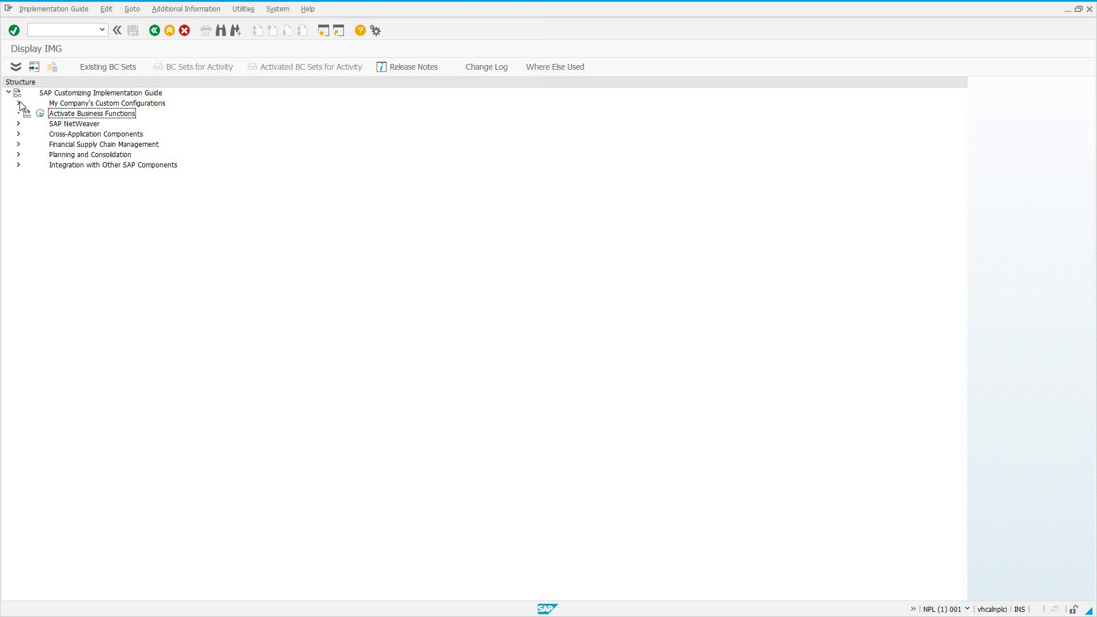
Step: Expand My Company's Custom Configurations to show BASIS › User Management › Display user
click(81, 103)
click(19, 103)
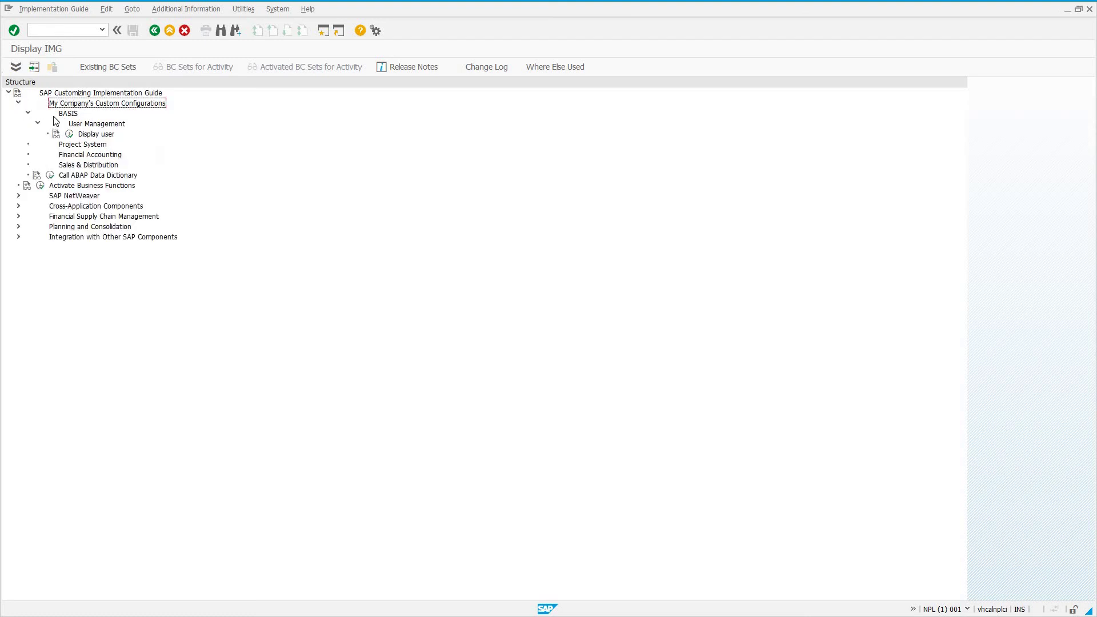